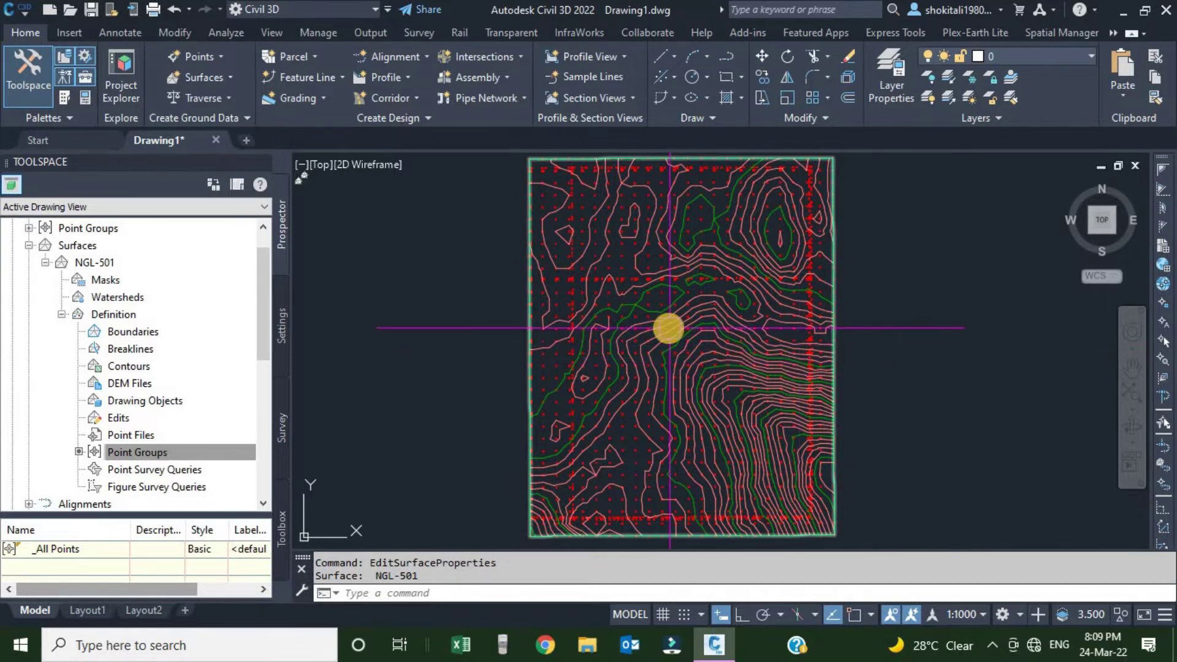
Examine the contour lines and survey points of surface NGL-501 up close and as a whole
{"action": "scroll", "coordinate": [670, 329], "scroll_direction": "up", "scroll_amount": 4}
{"action": "scroll", "coordinate": [561, 316], "scroll_direction": "up", "scroll_amount": 2}
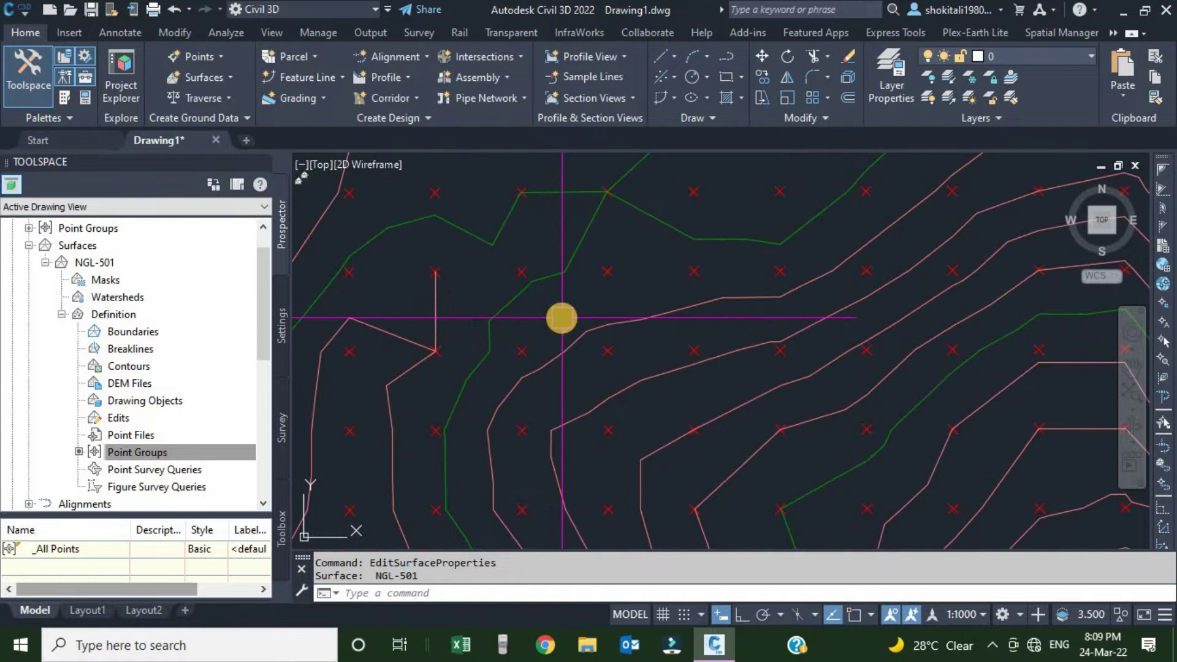
{"action": "scroll", "coordinate": [576, 334], "scroll_direction": "down", "scroll_amount": 6}
{"action": "scroll", "coordinate": [583, 336], "scroll_direction": "up", "scroll_amount": 4}
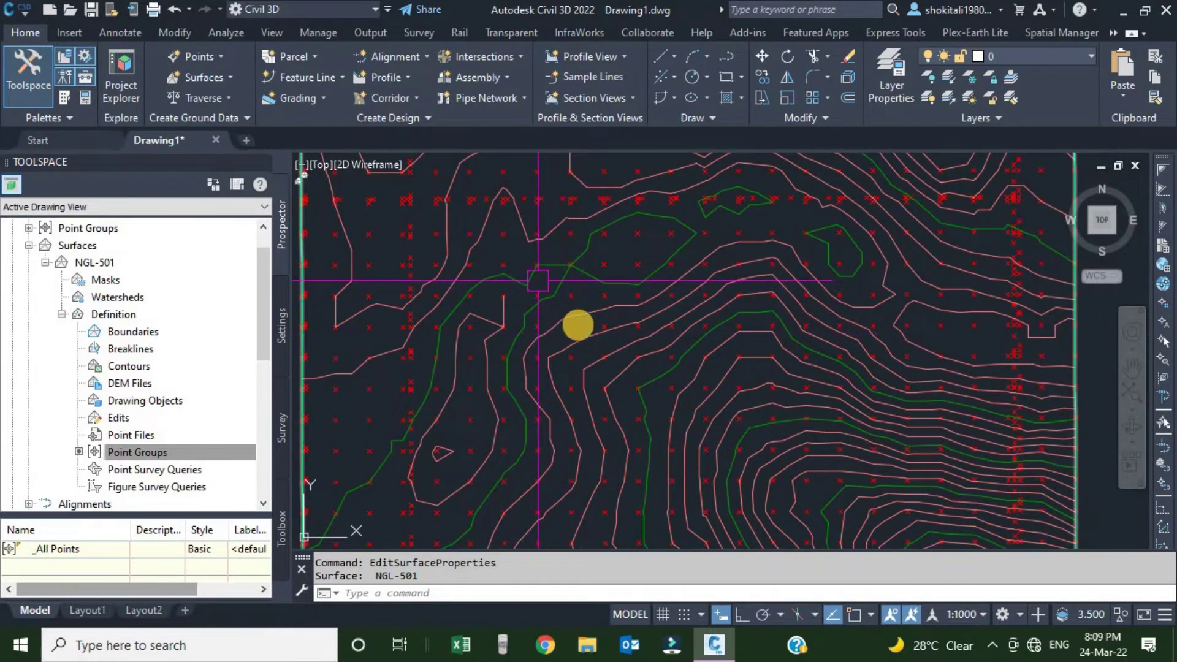
{"action": "scroll", "coordinate": [542, 319], "scroll_direction": "up", "scroll_amount": 2}
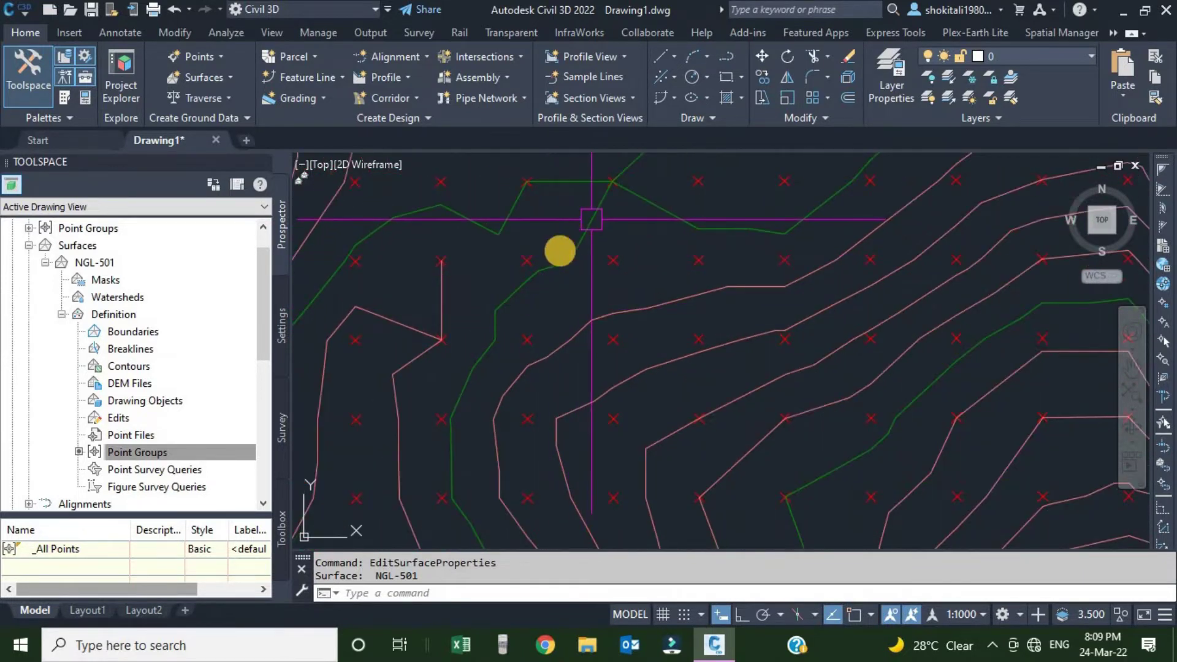
{"action": "scroll", "coordinate": [561, 335], "scroll_direction": "down", "scroll_amount": 2}
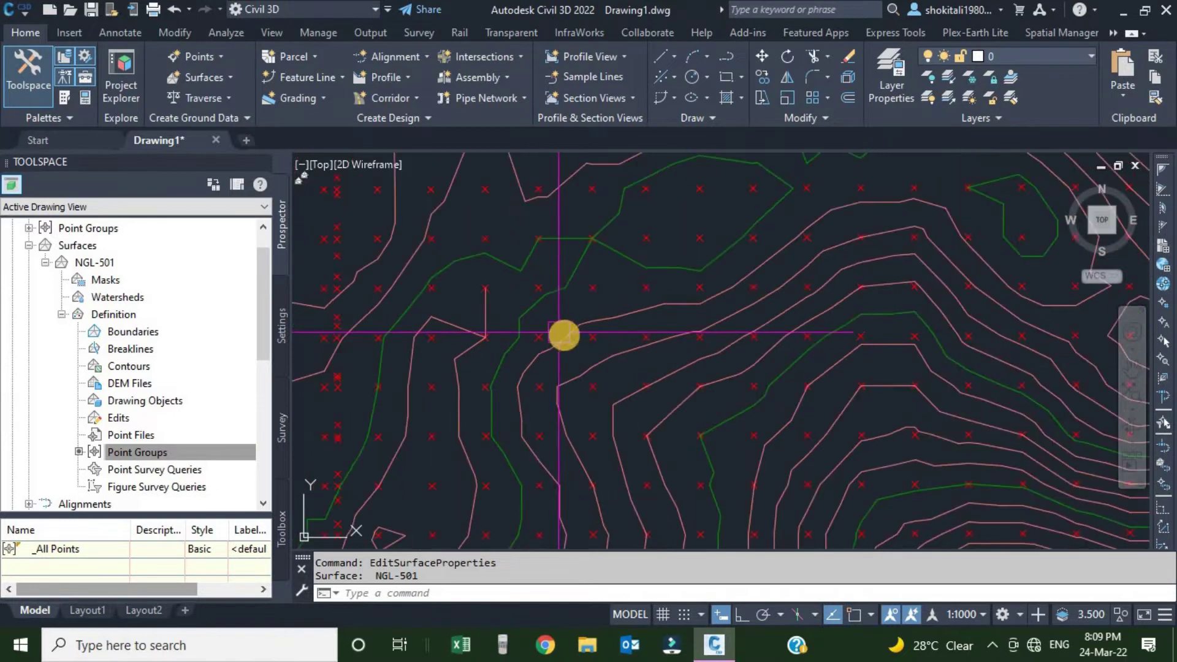
{"action": "scroll", "coordinate": [570, 336], "scroll_direction": "up", "scroll_amount": 4}
{"action": "scroll", "coordinate": [656, 309], "scroll_direction": "down", "scroll_amount": 3}
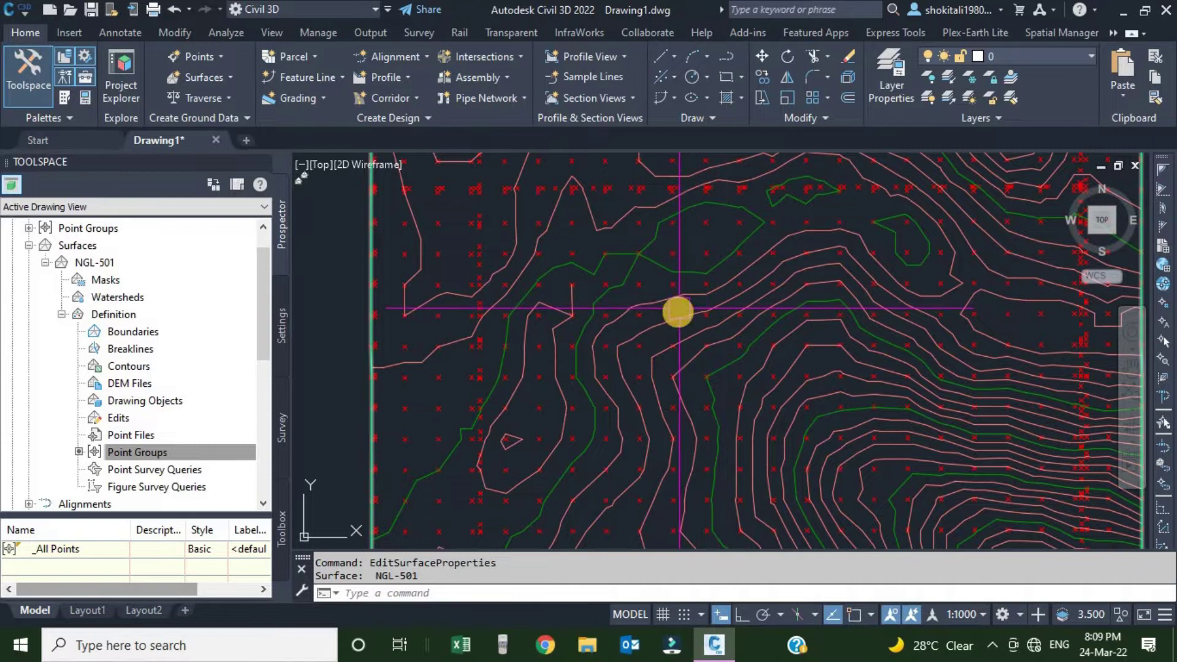
{"action": "scroll", "coordinate": [711, 312], "scroll_direction": "down", "scroll_amount": 5}
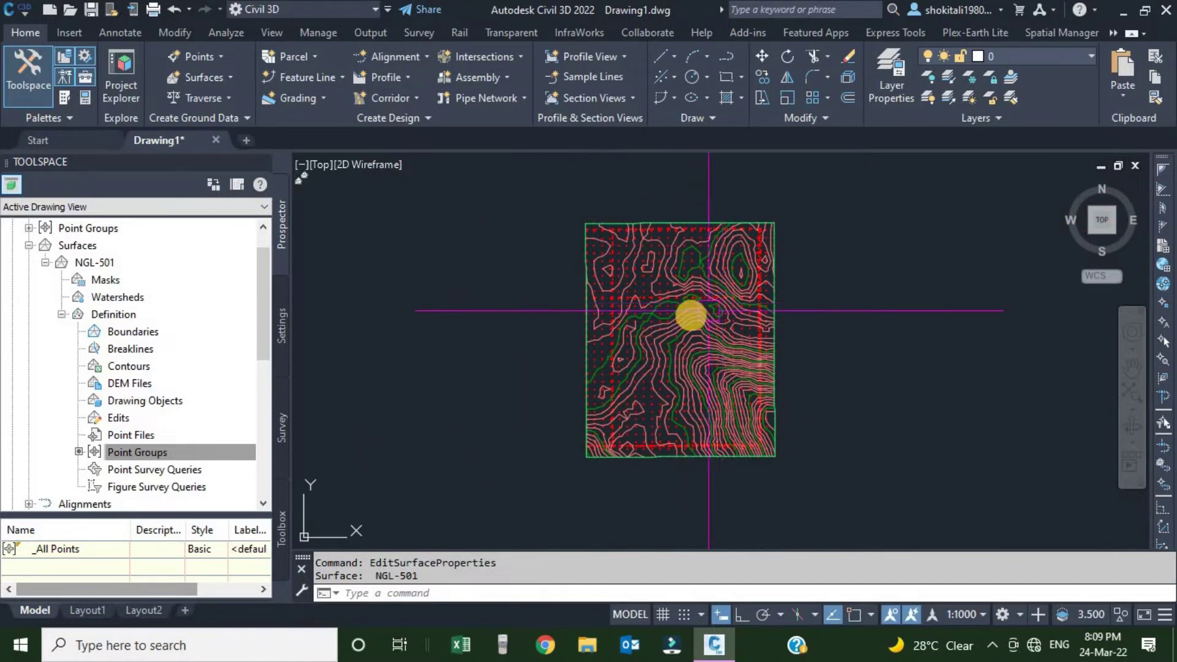
{"action": "scroll", "coordinate": [672, 315], "scroll_direction": "up", "scroll_amount": 2}
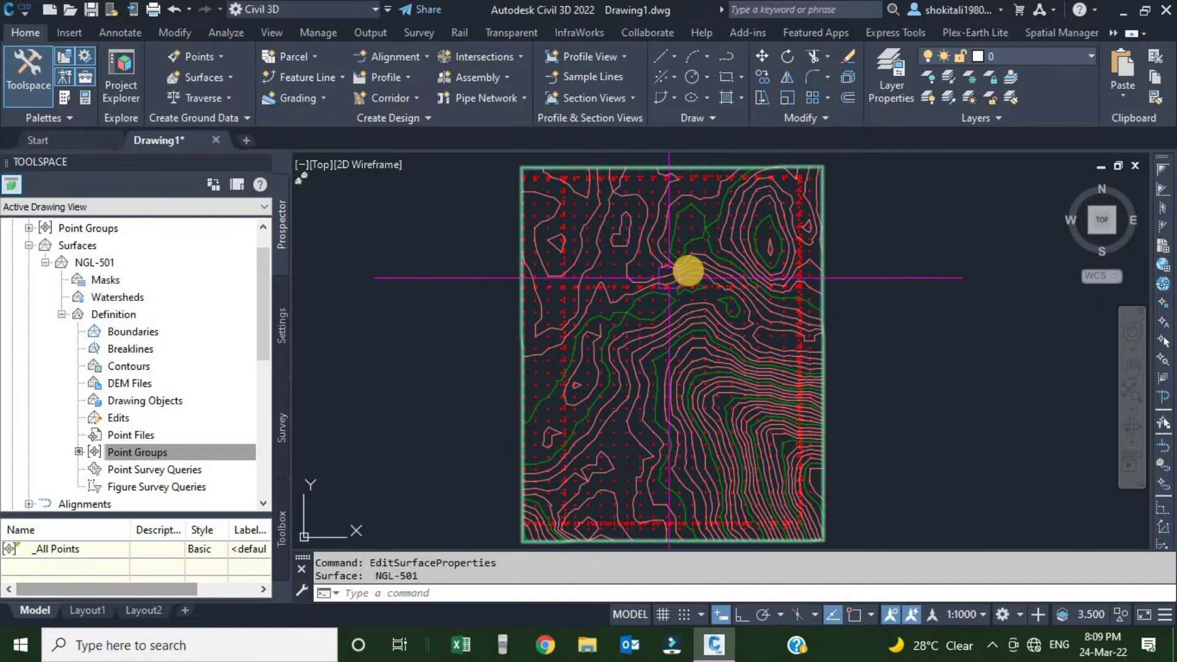
{"action": "scroll", "coordinate": [636, 306], "scroll_direction": "up", "scroll_amount": 4}
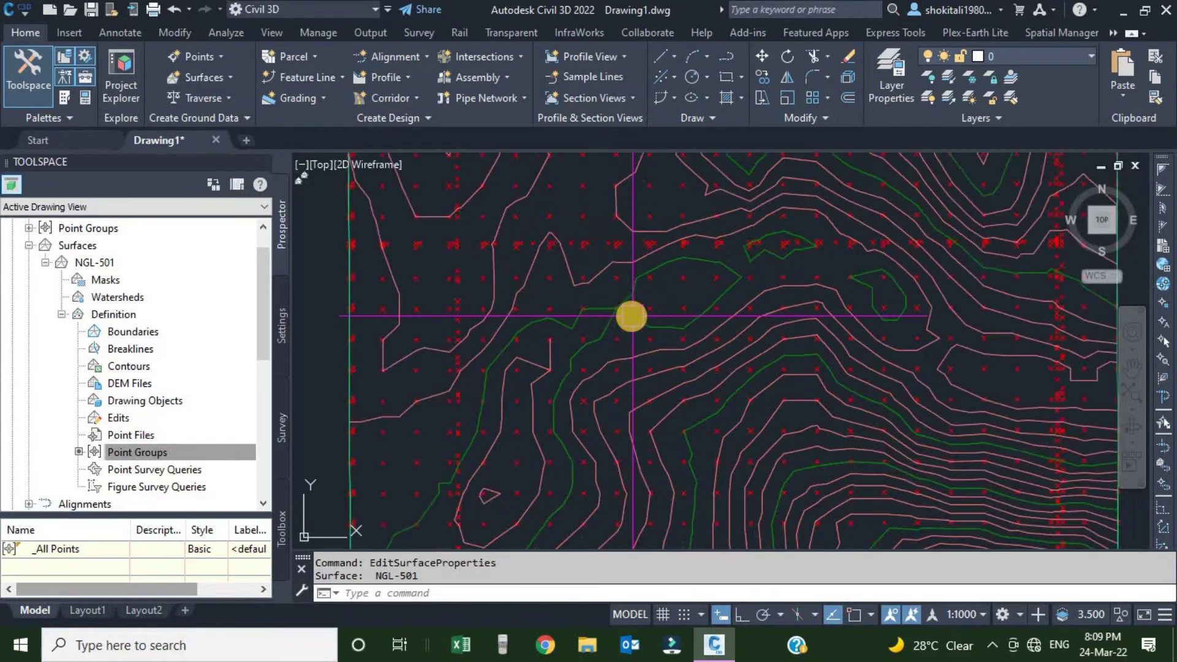
{"action": "scroll", "coordinate": [626, 323], "scroll_direction": "down", "scroll_amount": 3}
{"action": "scroll", "coordinate": [626, 324], "scroll_direction": "up", "scroll_amount": 3}
{"action": "scroll", "coordinate": [626, 323], "scroll_direction": "down", "scroll_amount": 4}
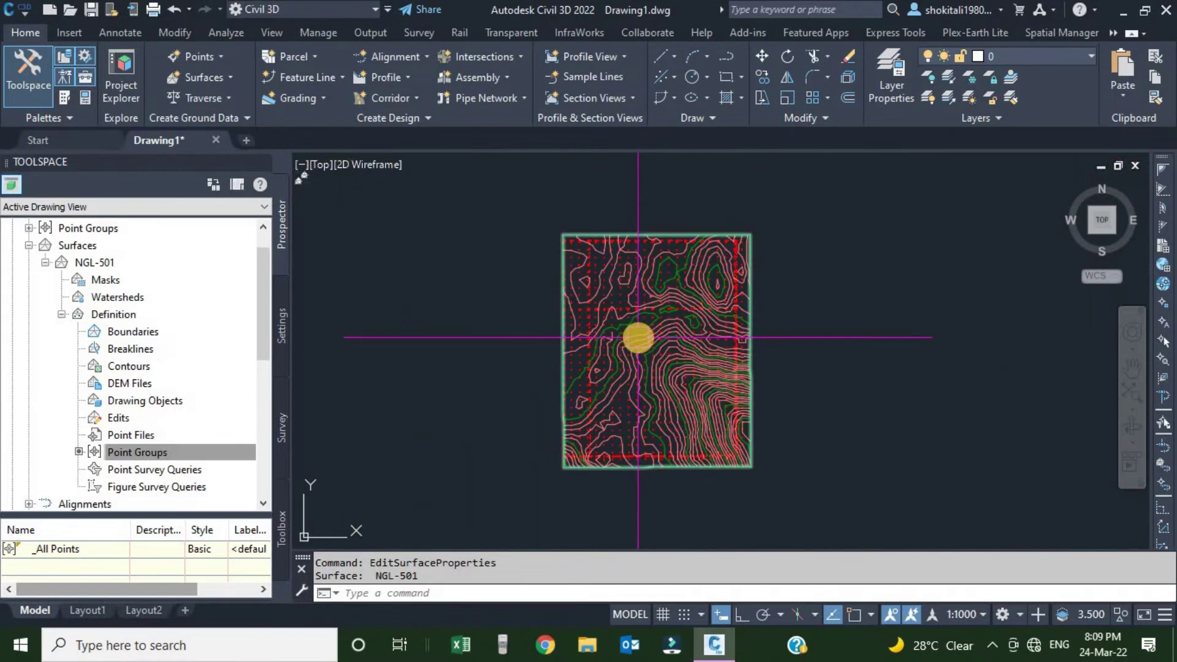
{"action": "scroll", "coordinate": [639, 337], "scroll_direction": "up", "scroll_amount": 3}
Open the properties of surface NGL-501 and edit its Contours 5m and 25m (Design) surface style
{"action": "left_click", "coordinate": [626, 349]}
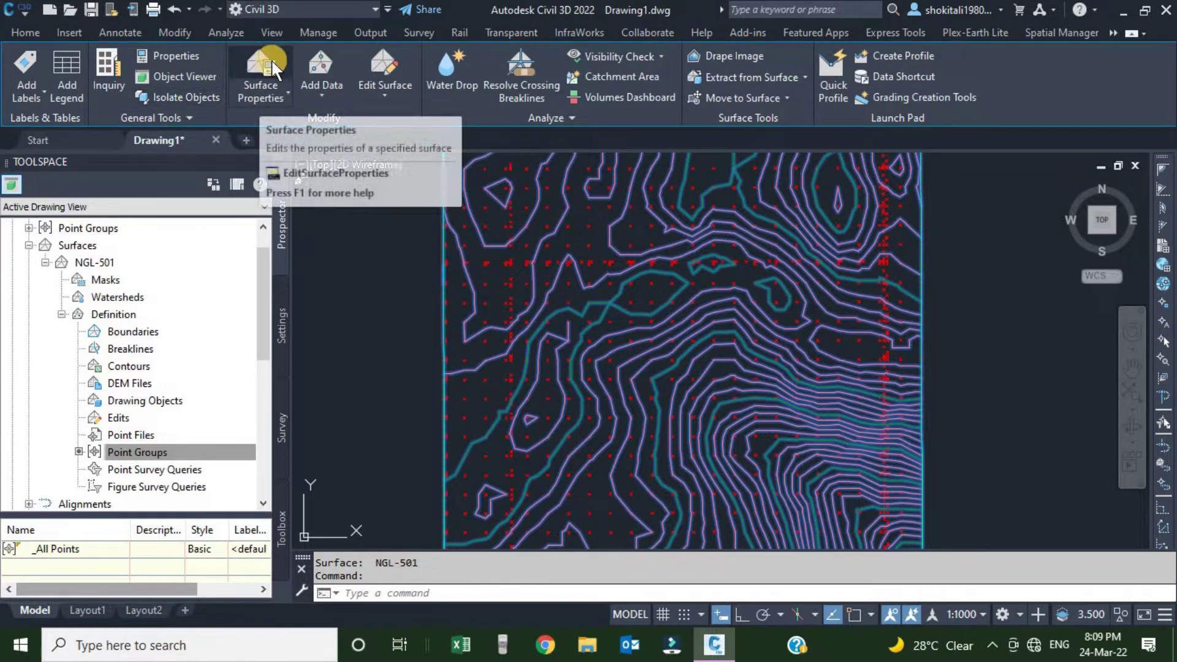
{"action": "left_click", "coordinate": [288, 91]}
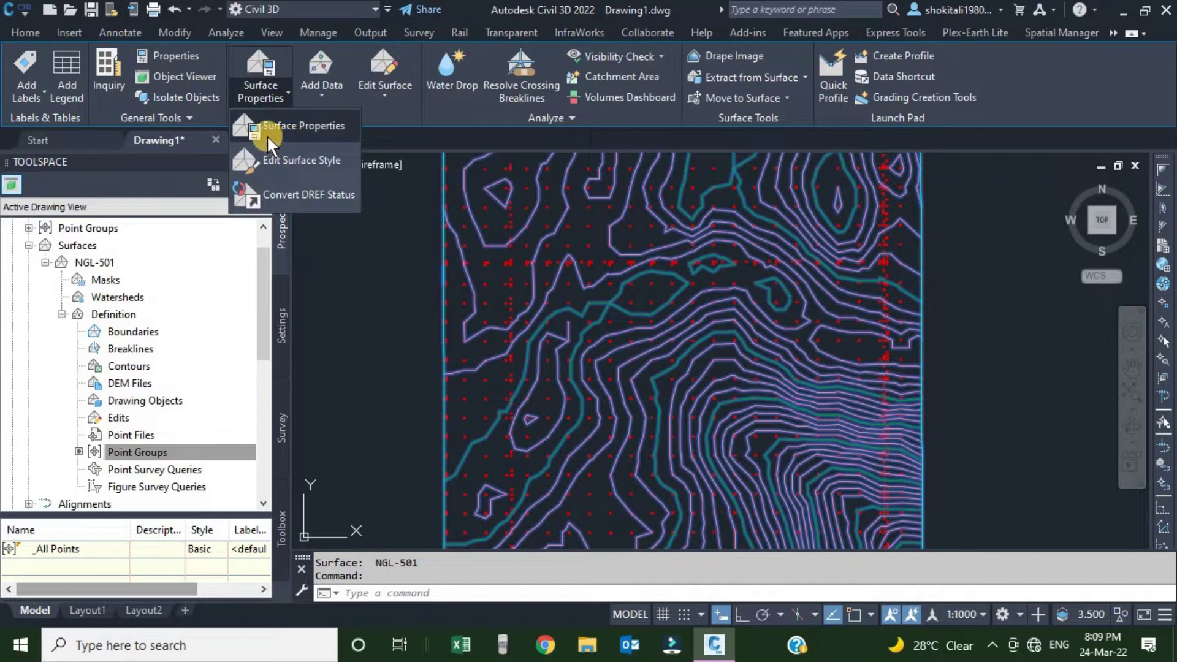
{"action": "left_click", "coordinate": [305, 123]}
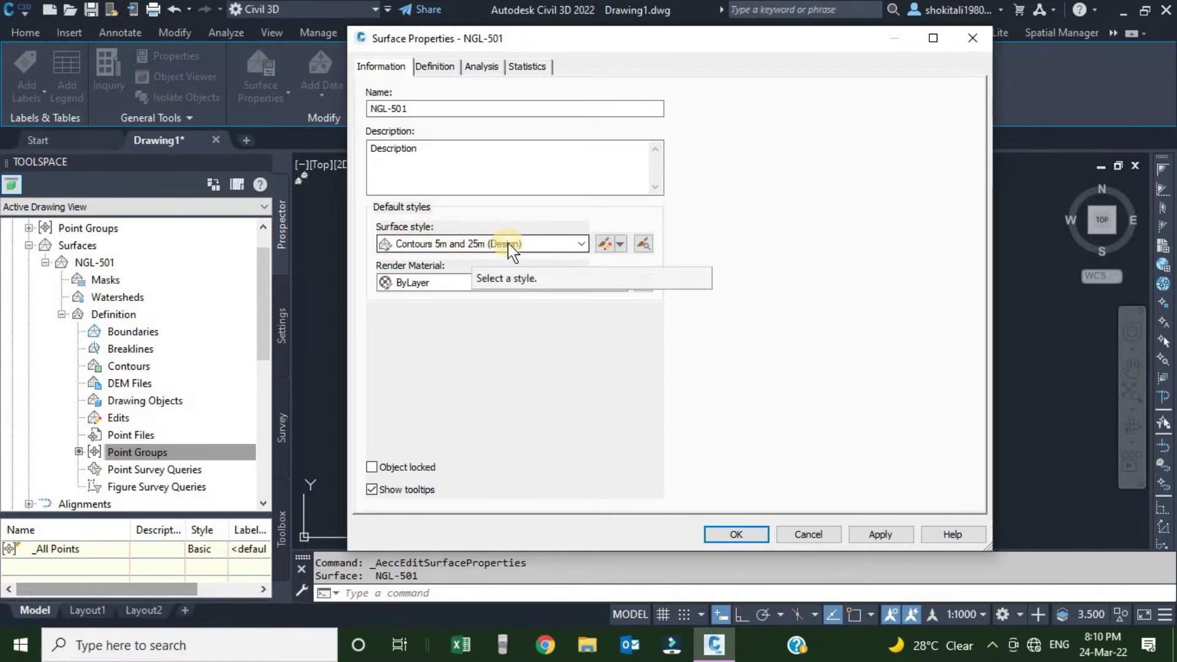
{"action": "left_click", "coordinate": [526, 244]}
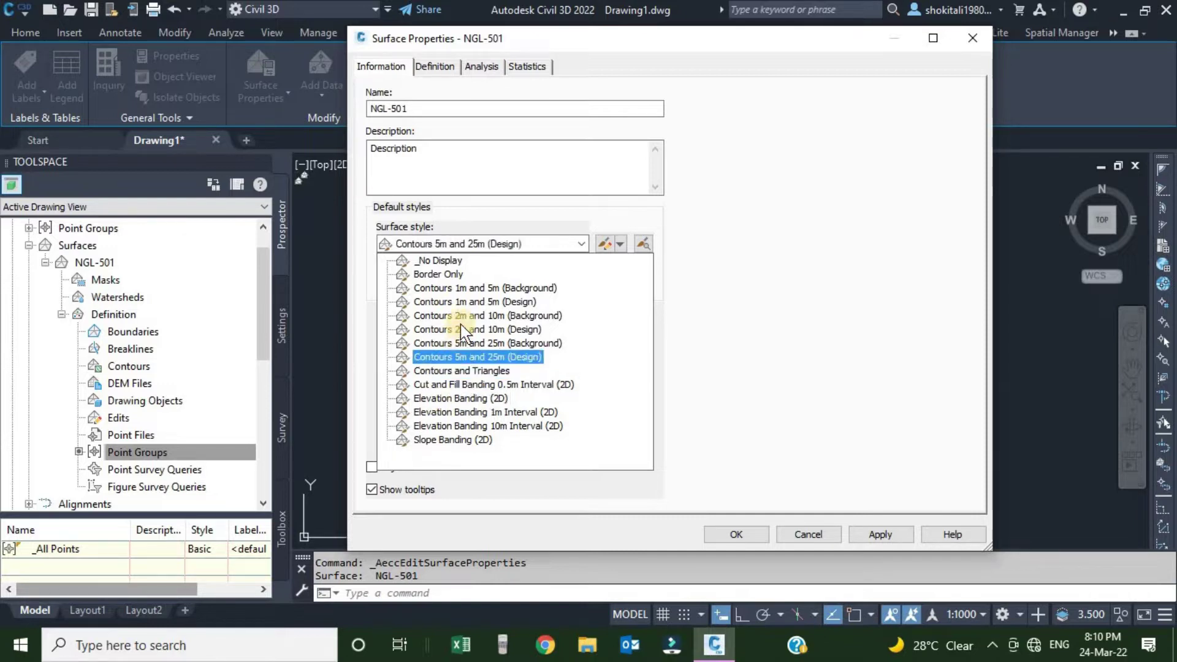
{"action": "left_click", "coordinate": [557, 287]}
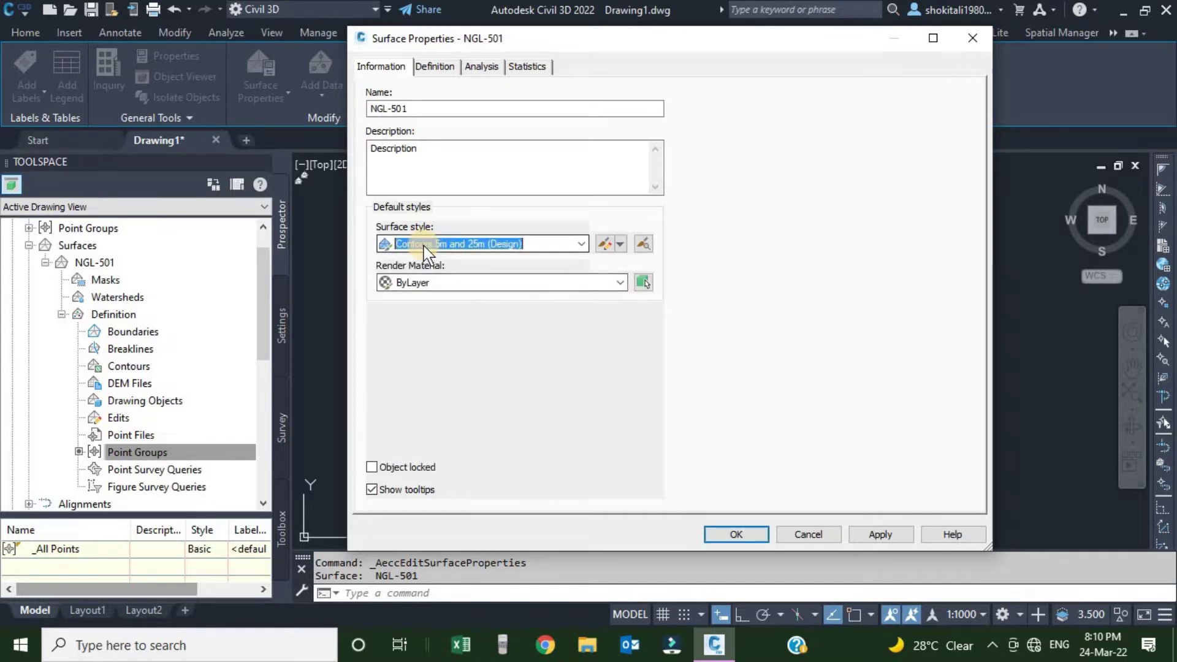
{"action": "left_click", "coordinate": [605, 246]}
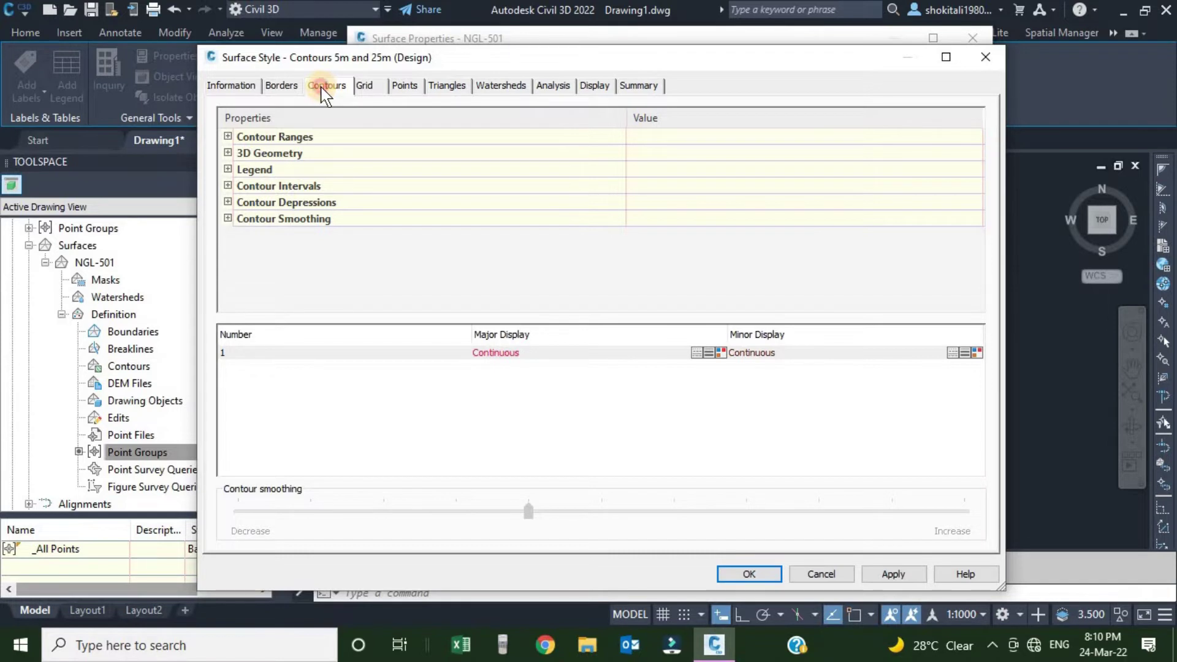
In the style's contour ranges, group the values by Quantile and set the number of ranges to 6
{"action": "left_click", "coordinate": [227, 137]}
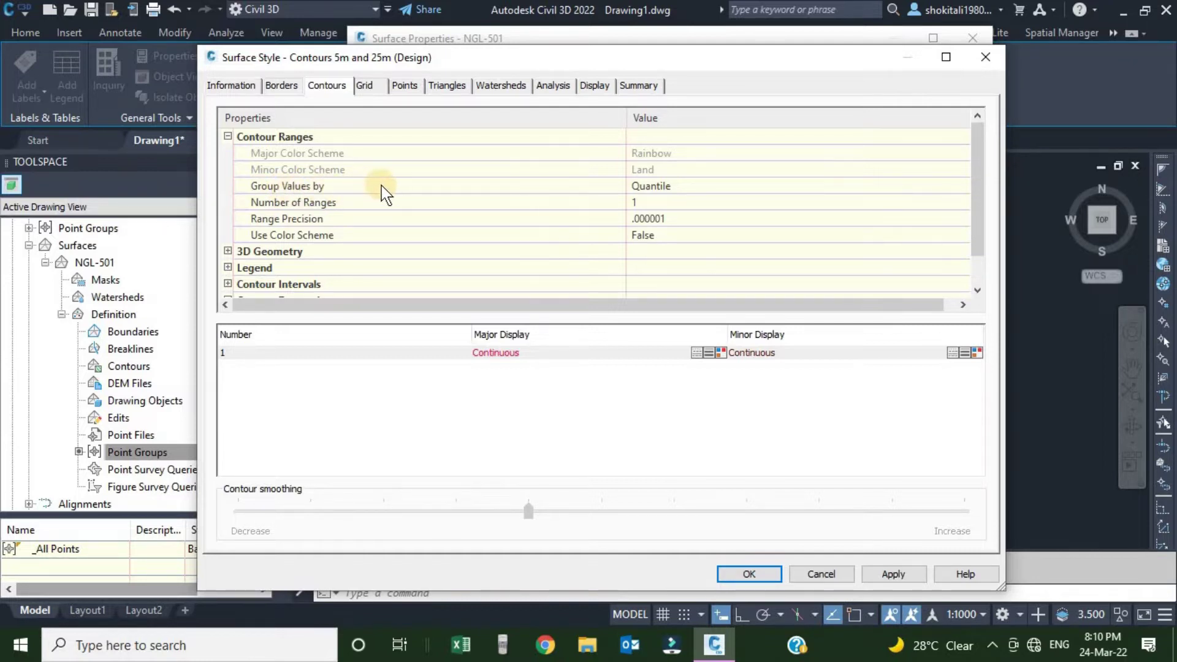
{"action": "left_click", "coordinate": [691, 193]}
{"action": "left_click", "coordinate": [693, 193]}
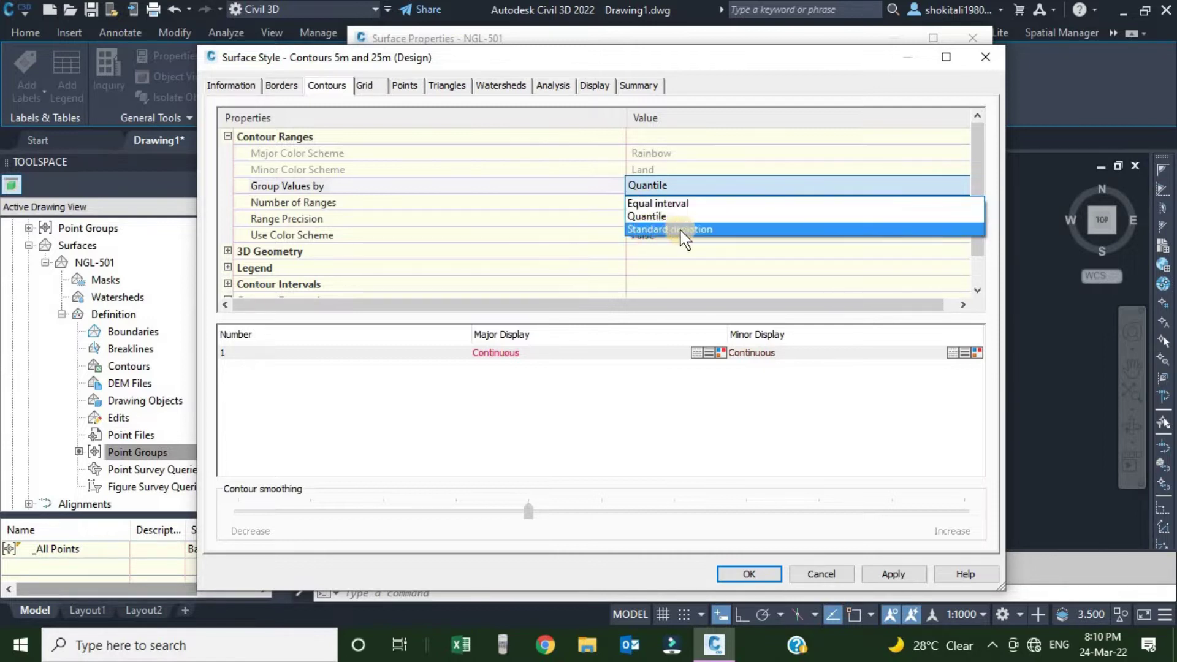
{"action": "left_click", "coordinate": [647, 216]}
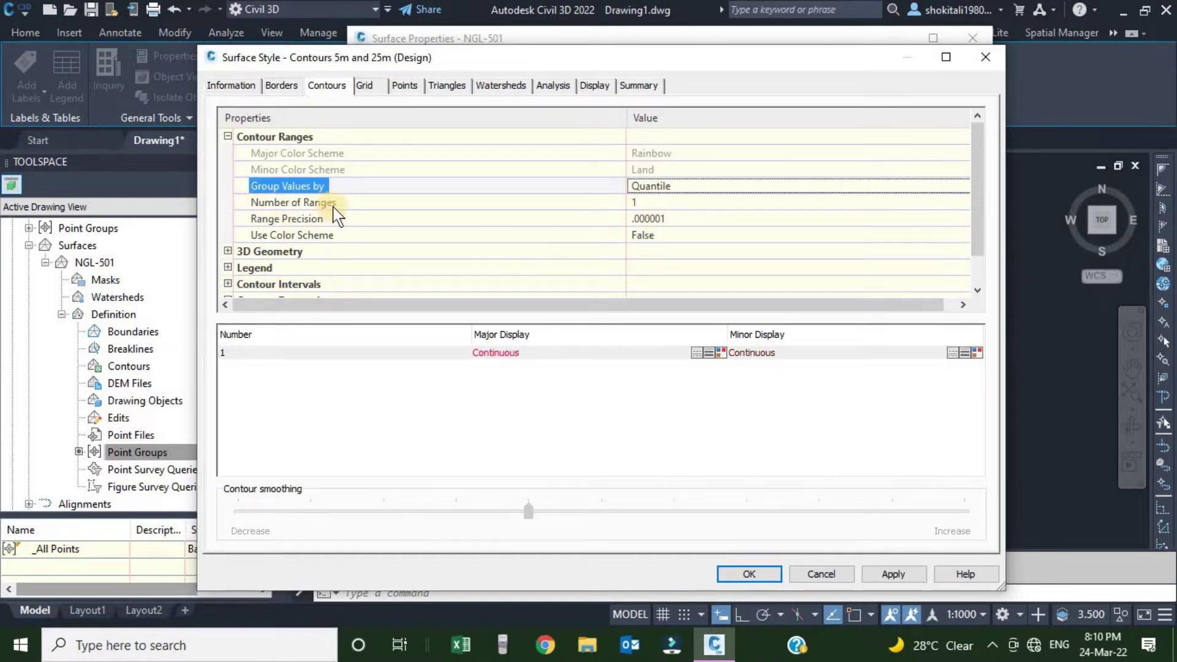
{"action": "left_click", "coordinate": [646, 203]}
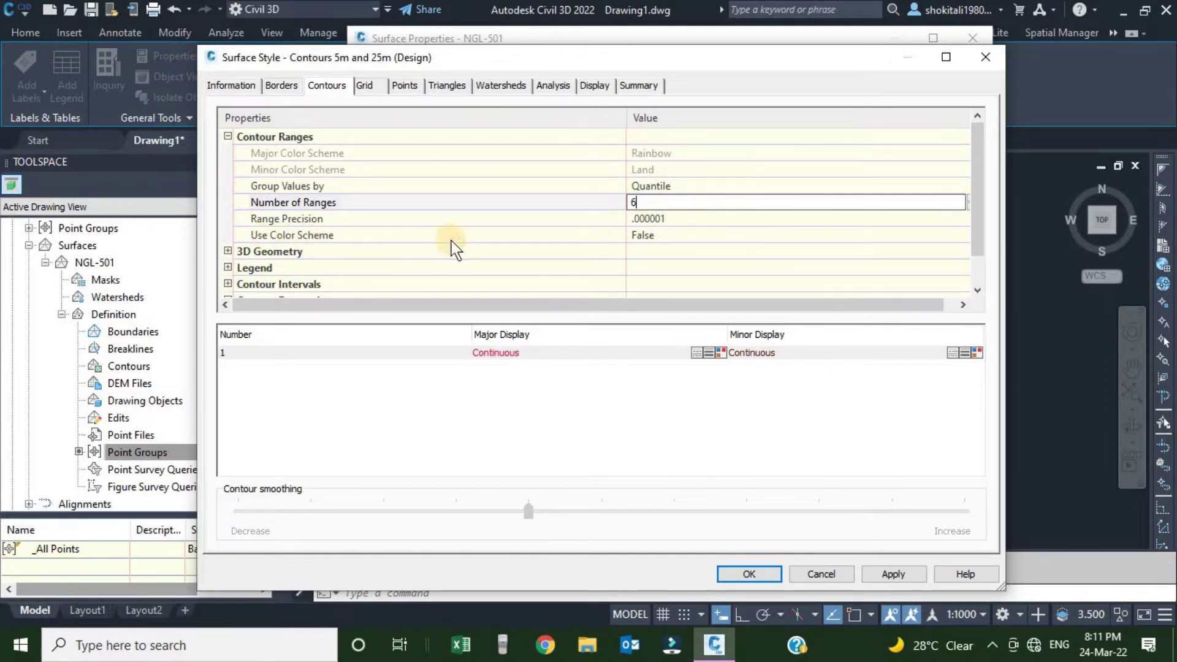
Set Use Color Scheme to True for the contour ranges
{"action": "left_click", "coordinate": [658, 237]}
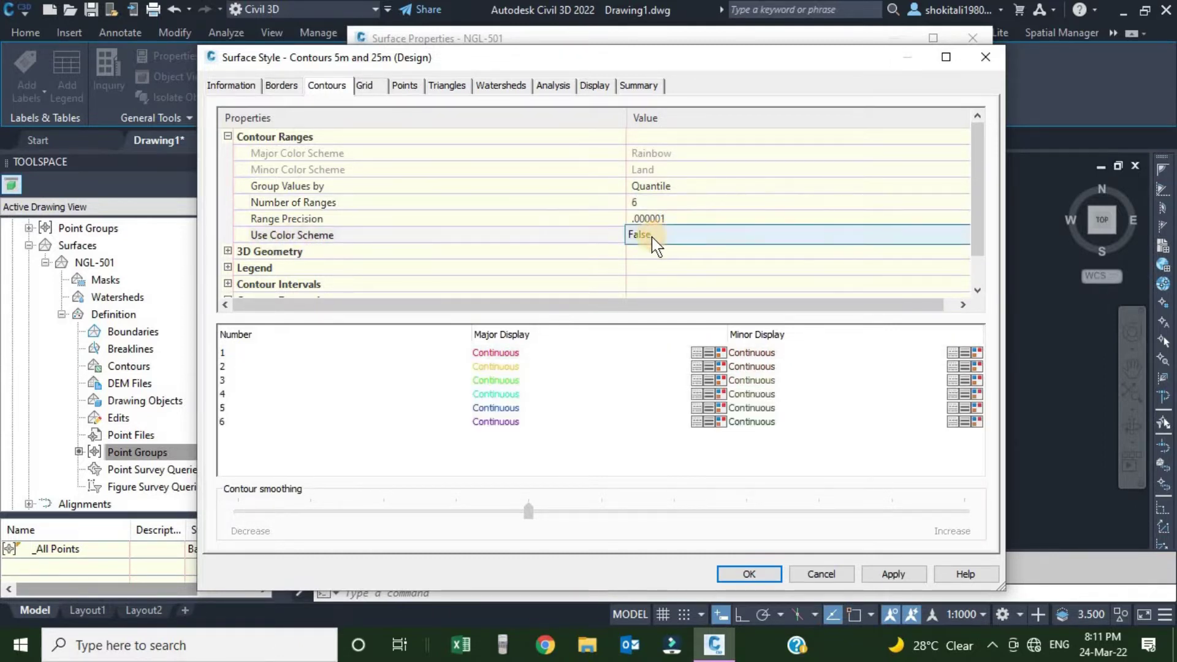
{"action": "left_click", "coordinate": [667, 237]}
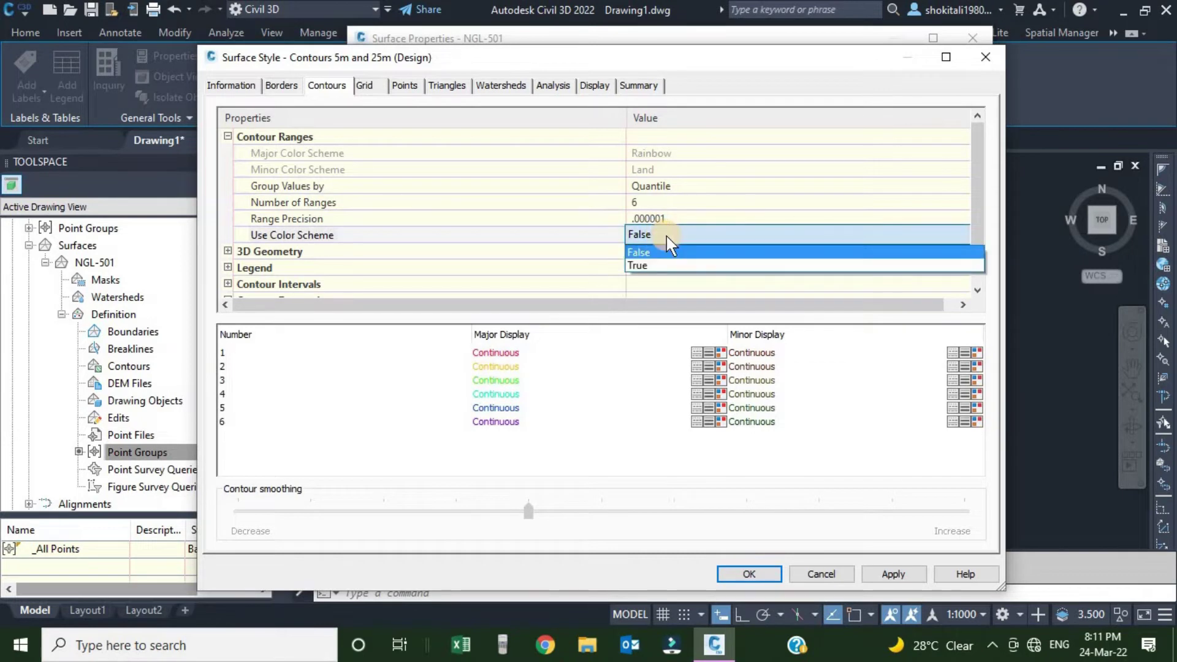
{"action": "left_click", "coordinate": [643, 266]}
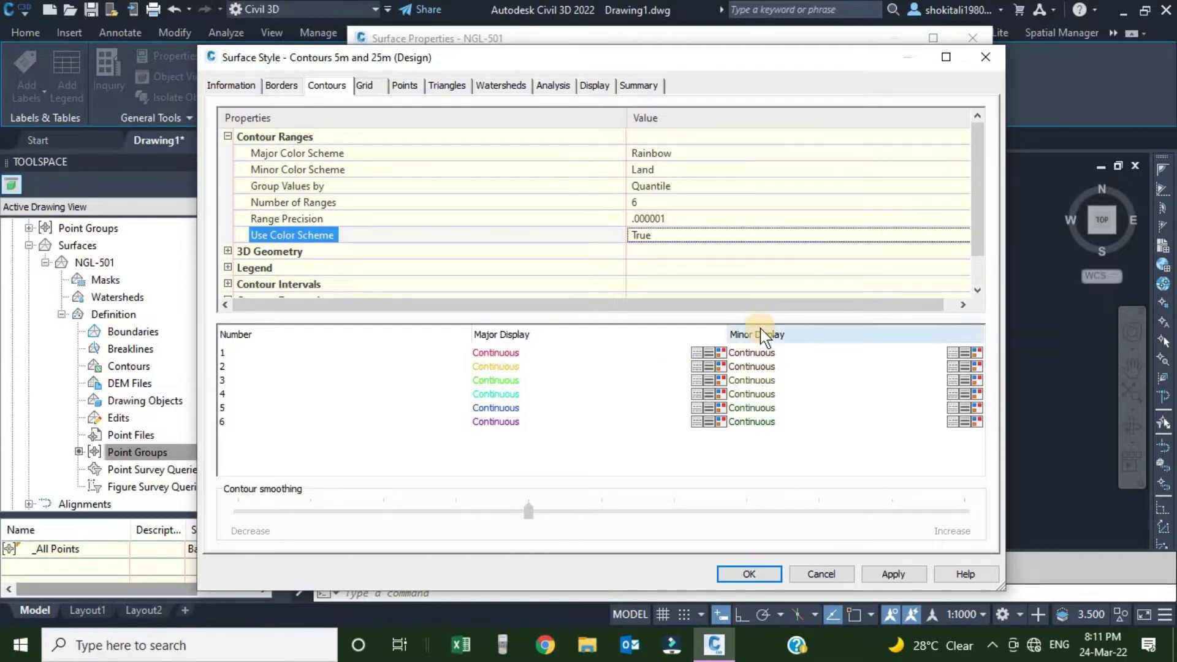
Review the available linetypes and lineweights for the major display of contour range 1, leaving both dialogs without a change
{"action": "left_click", "coordinate": [696, 355]}
{"action": "left_click", "coordinate": [696, 355]}
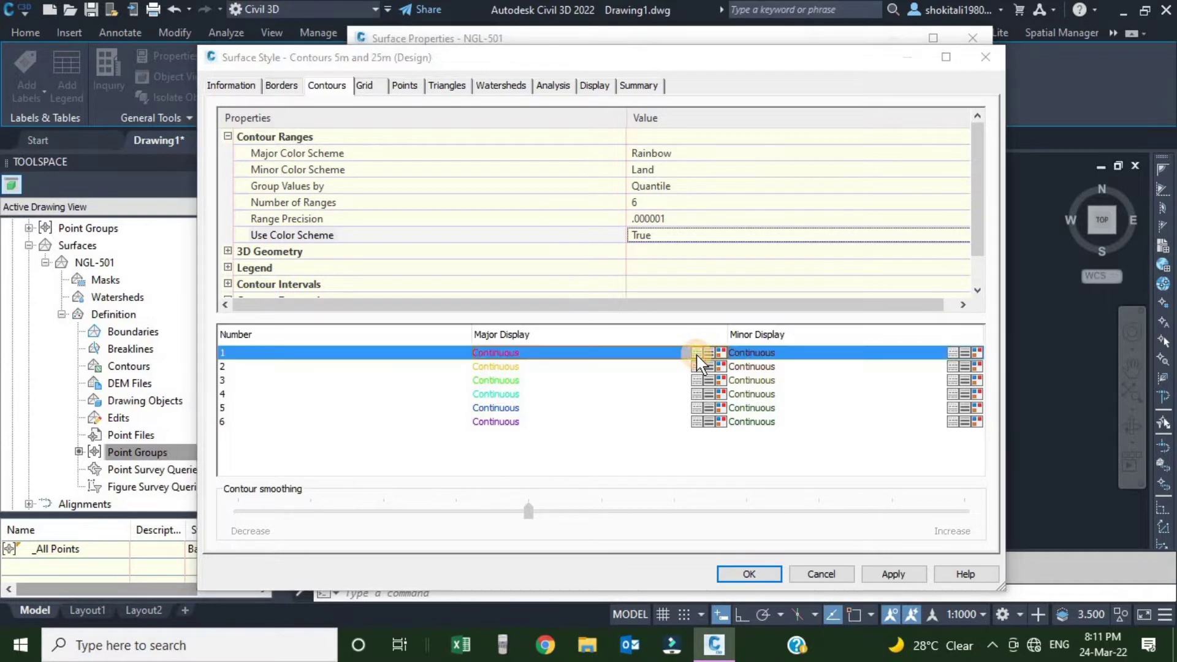
{"action": "scroll", "coordinate": [586, 288], "scroll_direction": "down", "scroll_amount": 1}
{"action": "scroll", "coordinate": [586, 288], "scroll_direction": "down", "scroll_amount": 1}
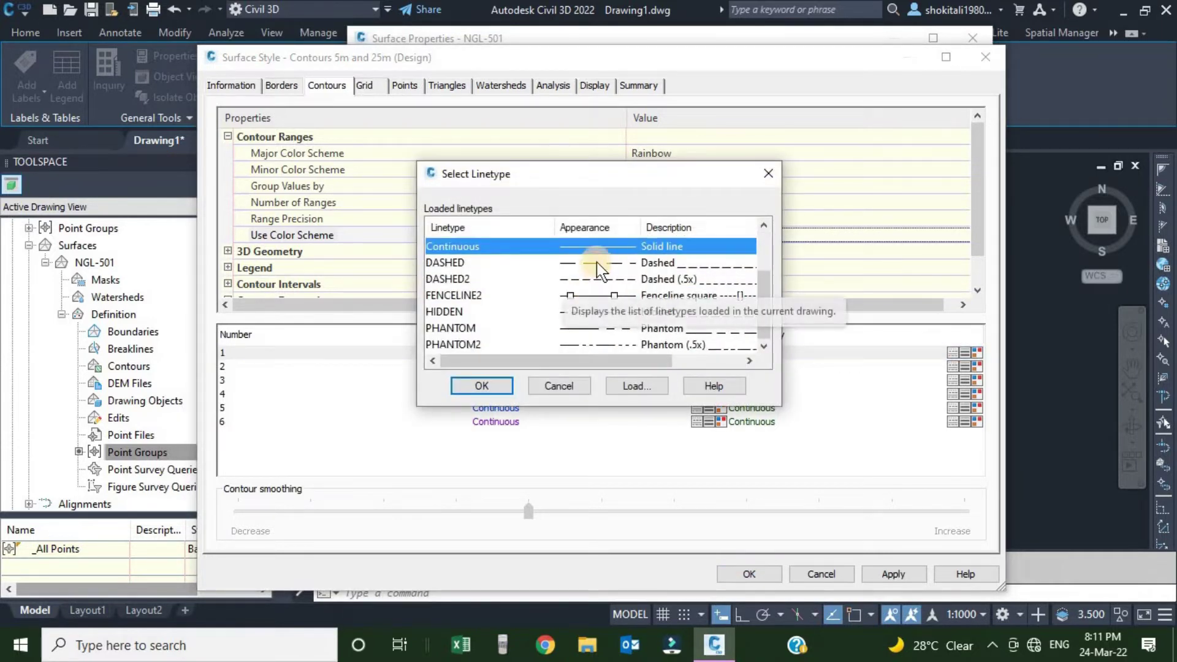
{"action": "scroll", "coordinate": [601, 269], "scroll_direction": "up", "scroll_amount": 4}
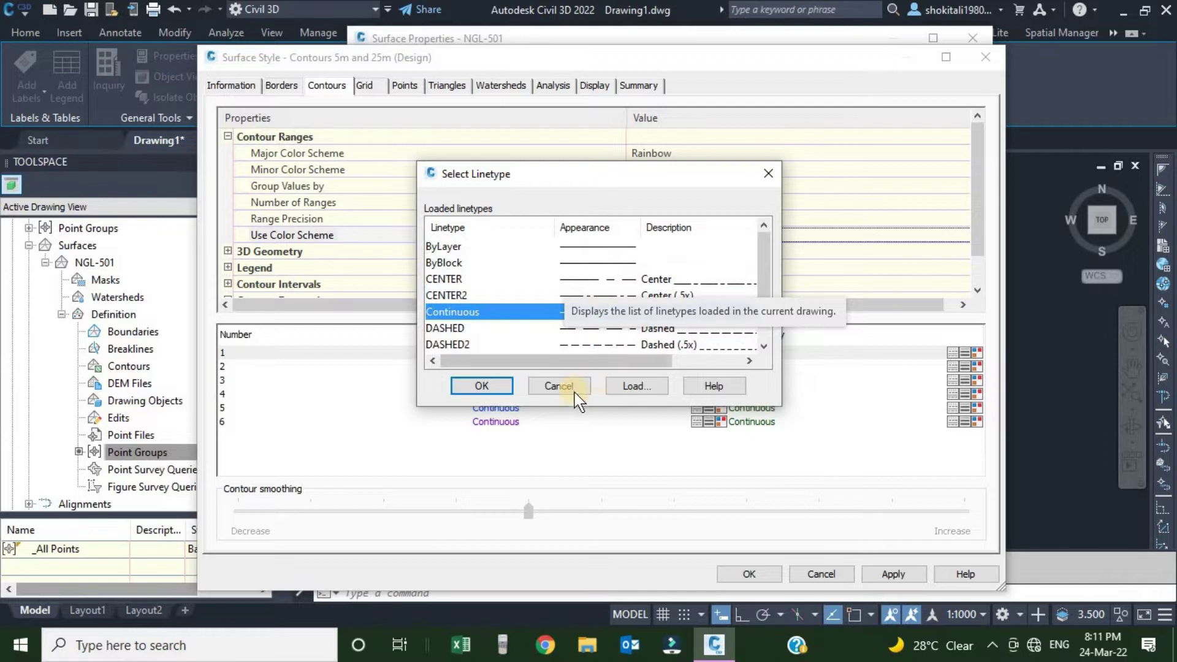
{"action": "scroll", "coordinate": [605, 267], "scroll_direction": "down", "scroll_amount": 4}
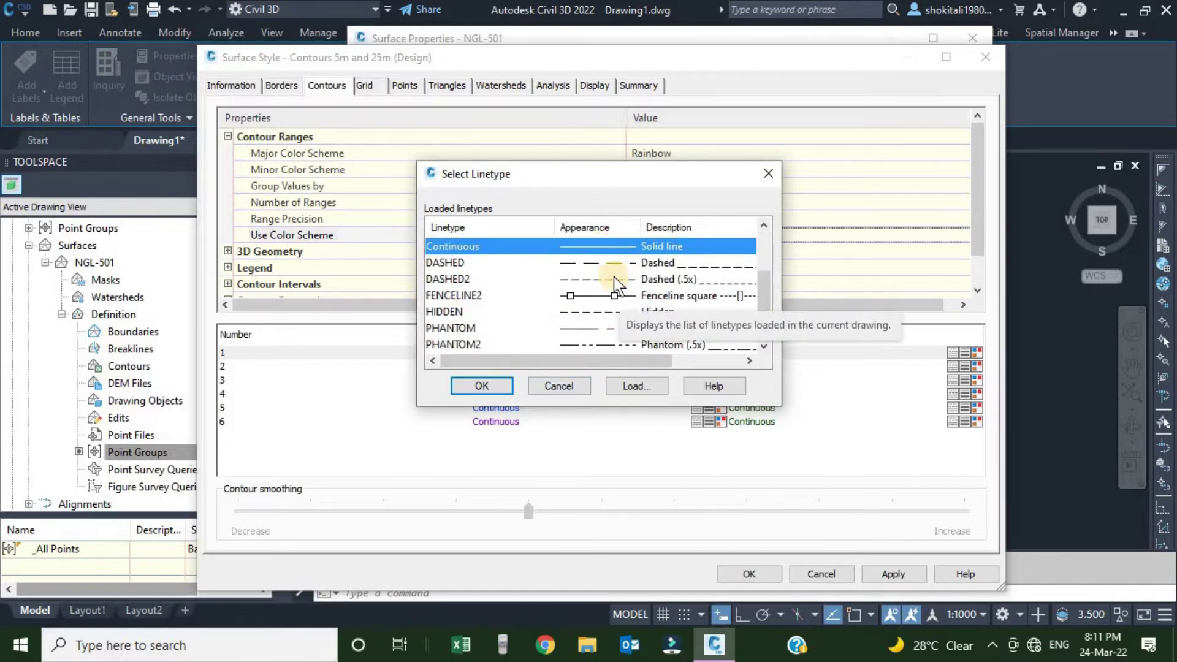
{"action": "left_click", "coordinate": [558, 385]}
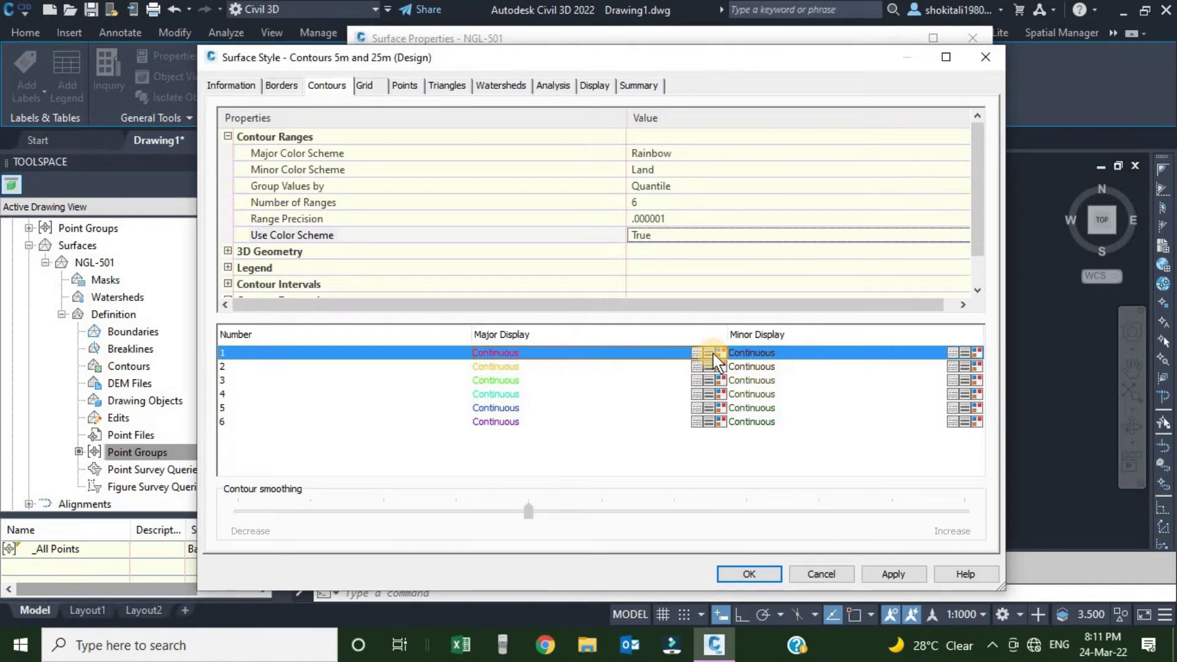
{"action": "left_click", "coordinate": [713, 354]}
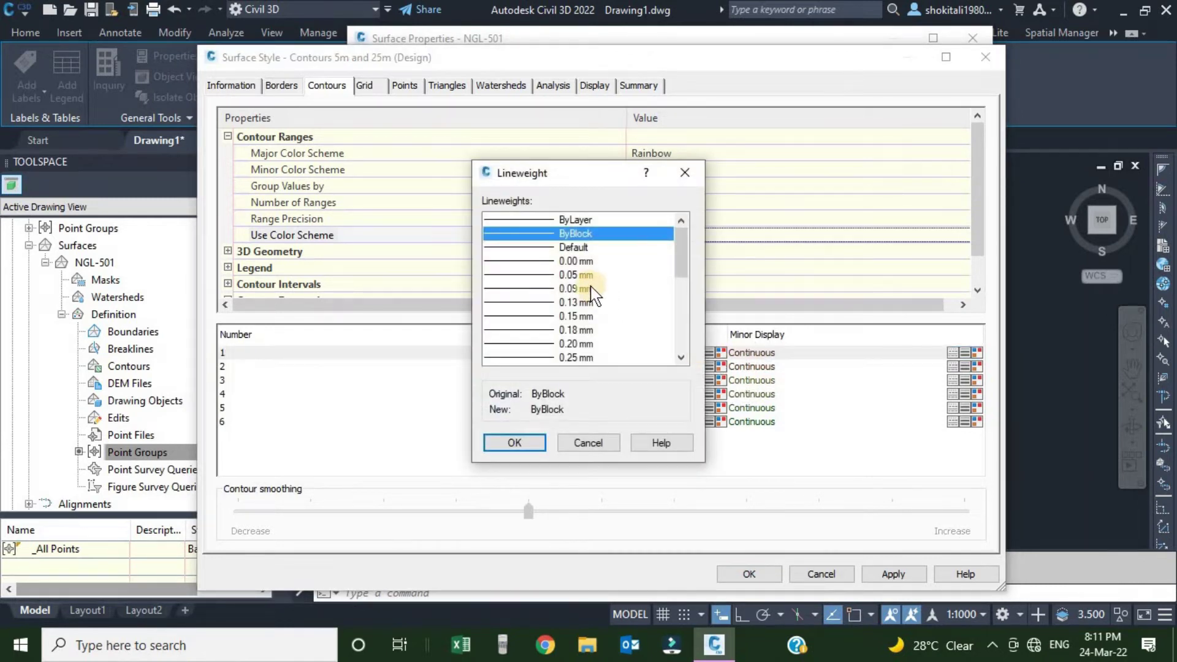
{"action": "scroll", "coordinate": [598, 288], "scroll_direction": "down", "scroll_amount": 3}
{"action": "scroll", "coordinate": [536, 261], "scroll_direction": "up", "scroll_amount": 2}
{"action": "scroll", "coordinate": [539, 246], "scroll_direction": "down", "scroll_amount": 3}
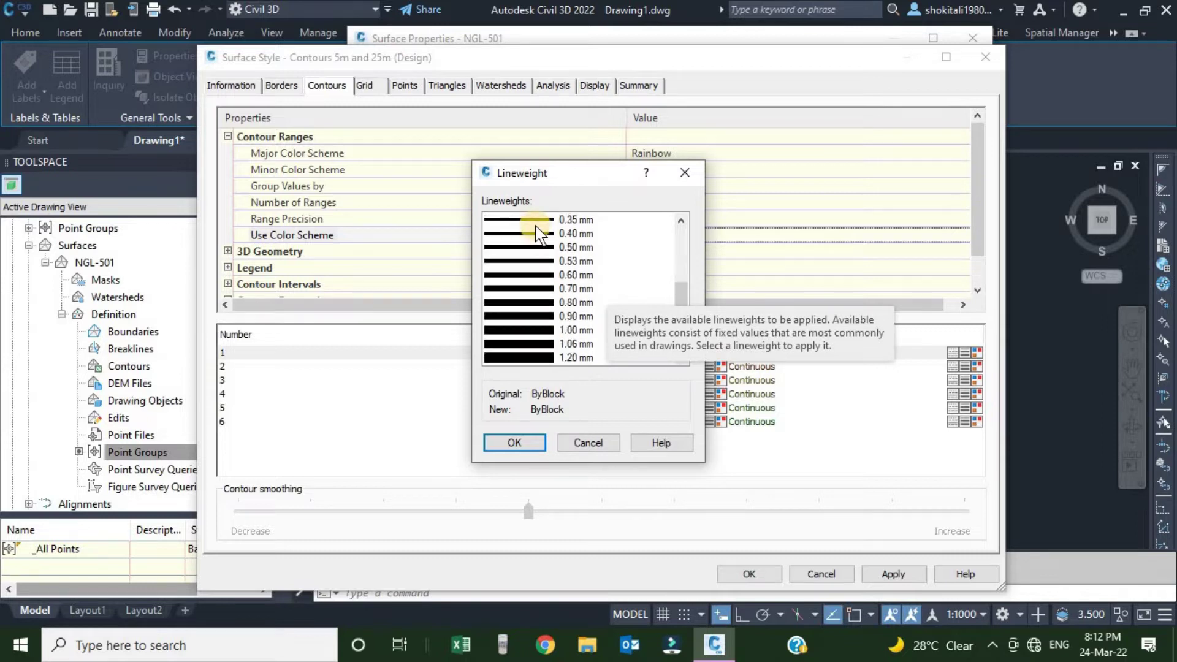
{"action": "left_click", "coordinate": [593, 443]}
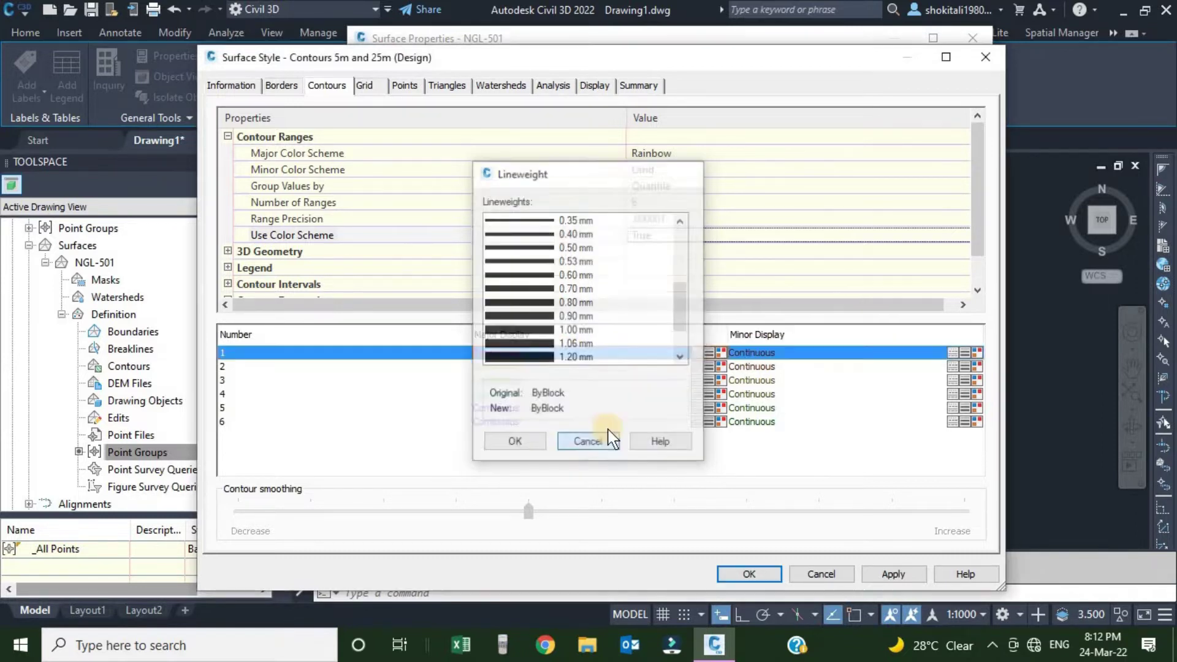
Set the major display color of contour range 1 to index color 220 and apply the surface style
{"action": "left_click", "coordinate": [721, 352]}
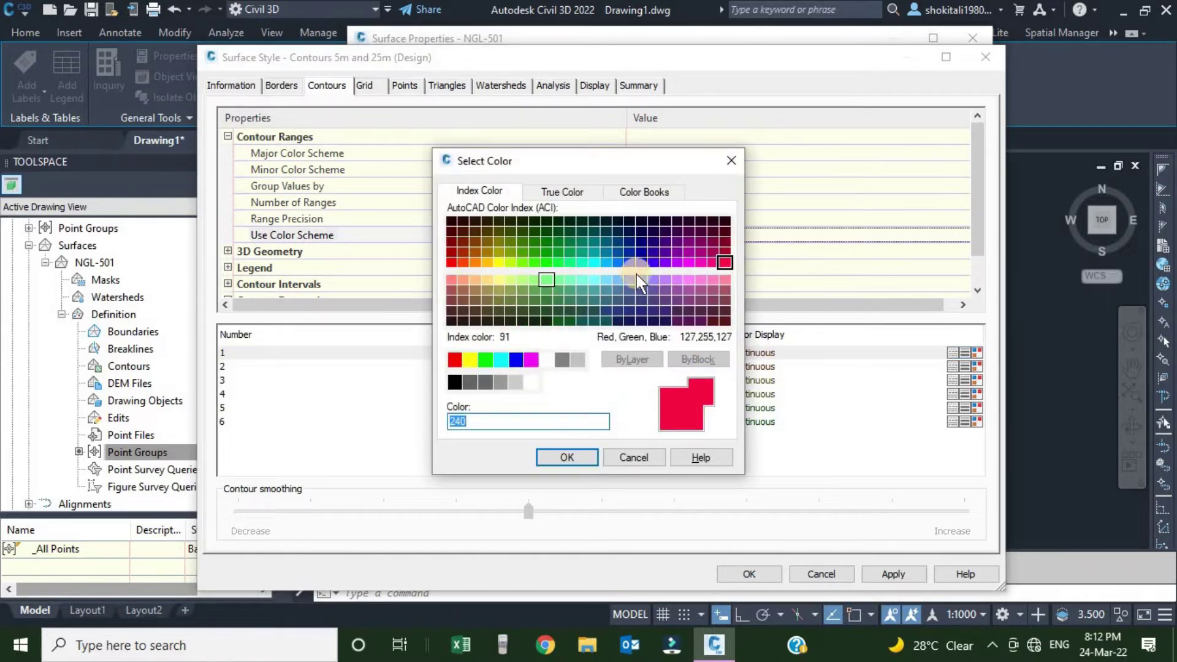
{"action": "left_click", "coordinate": [700, 264]}
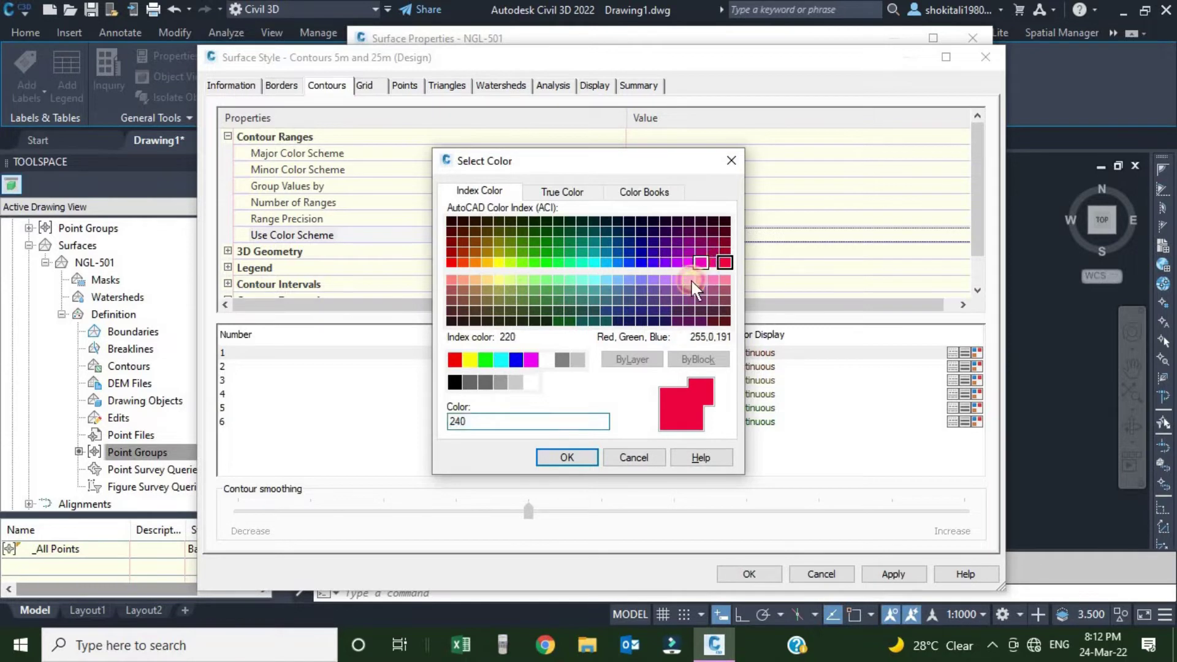
{"action": "left_click", "coordinate": [567, 457]}
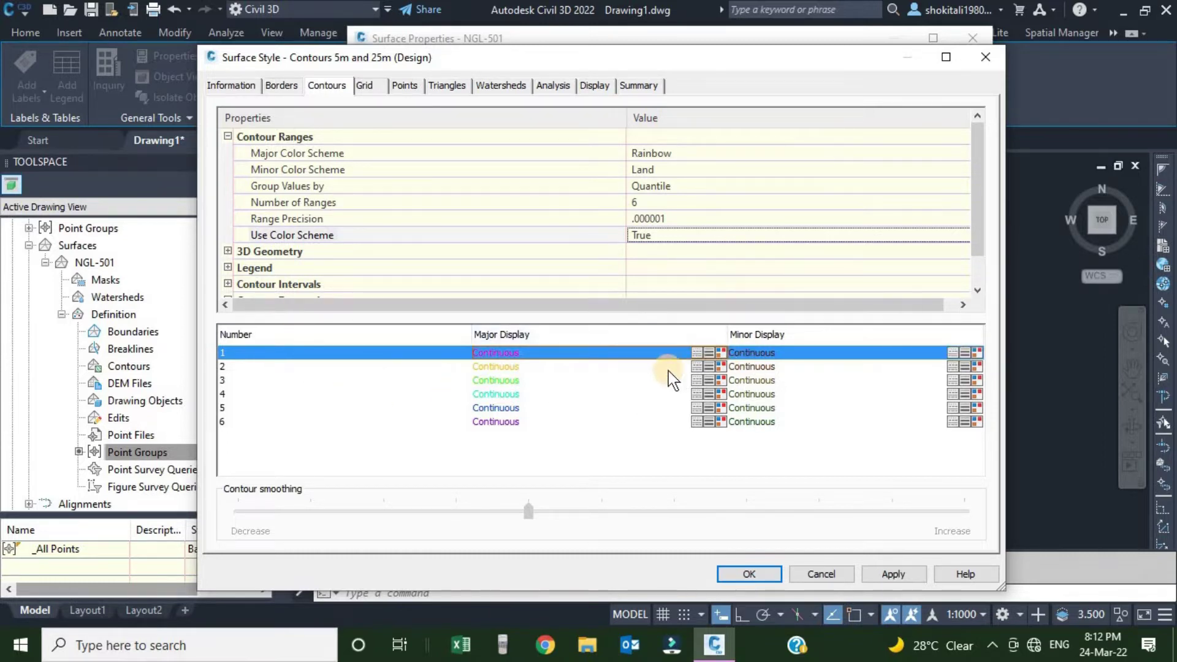
{"action": "left_click", "coordinate": [889, 572]}
{"action": "left_click", "coordinate": [750, 574]}
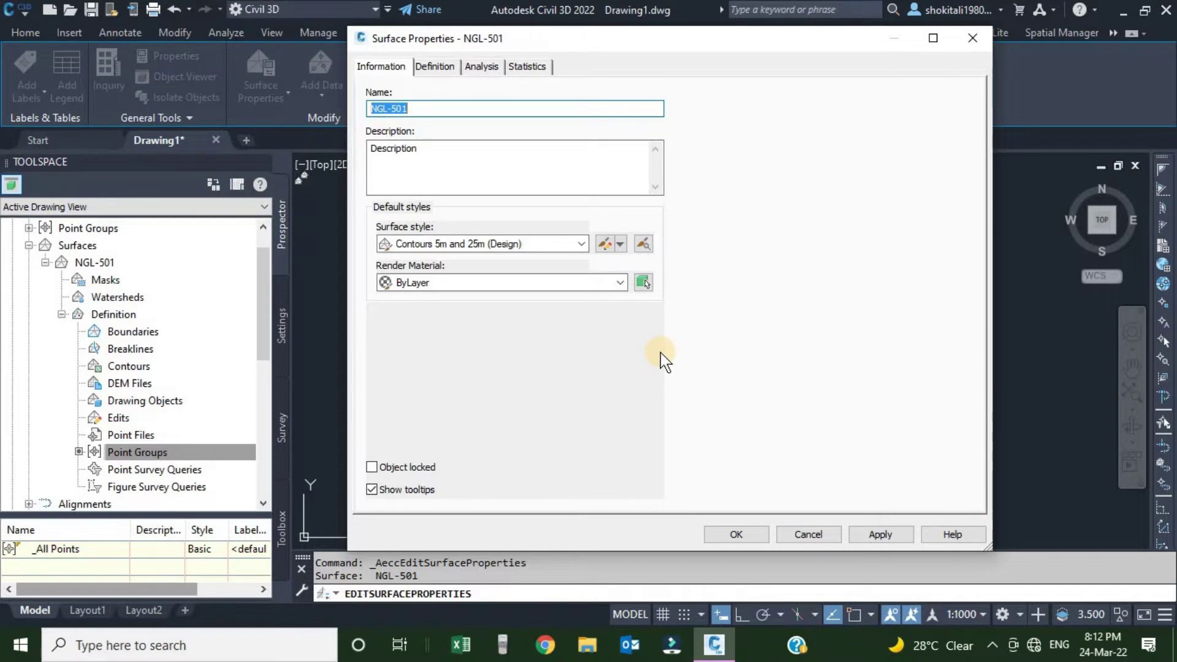
Set the analysis type of surface NGL-501 to Contours in its surface properties
{"action": "left_click", "coordinate": [482, 67]}
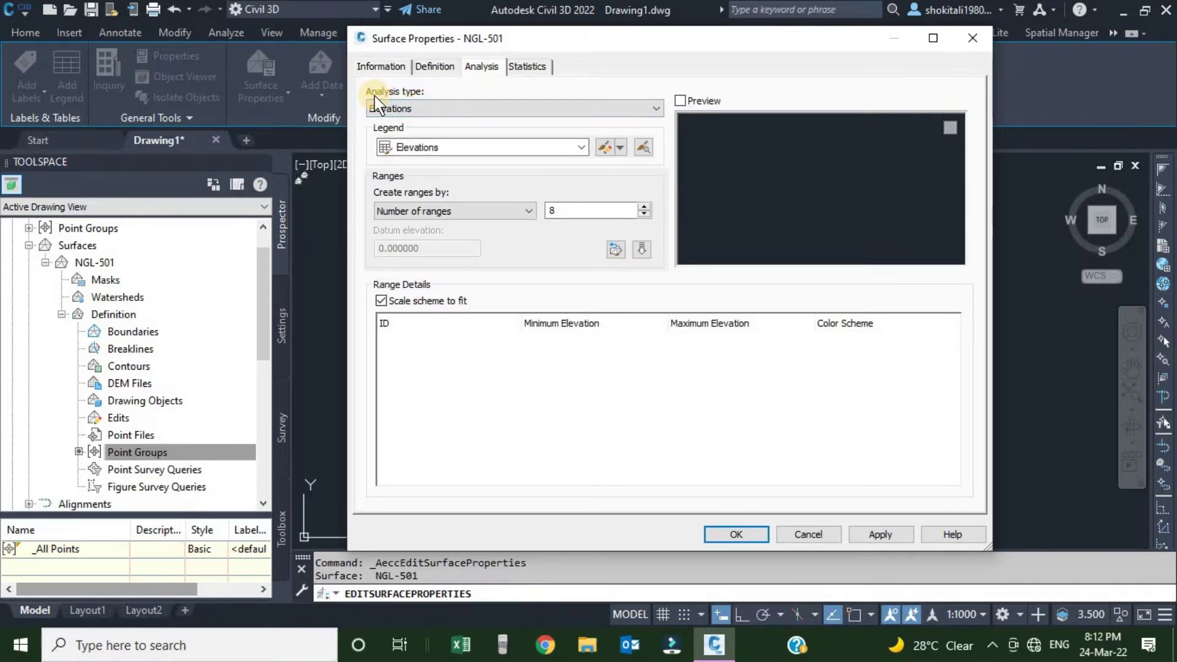
{"action": "left_click", "coordinate": [505, 107]}
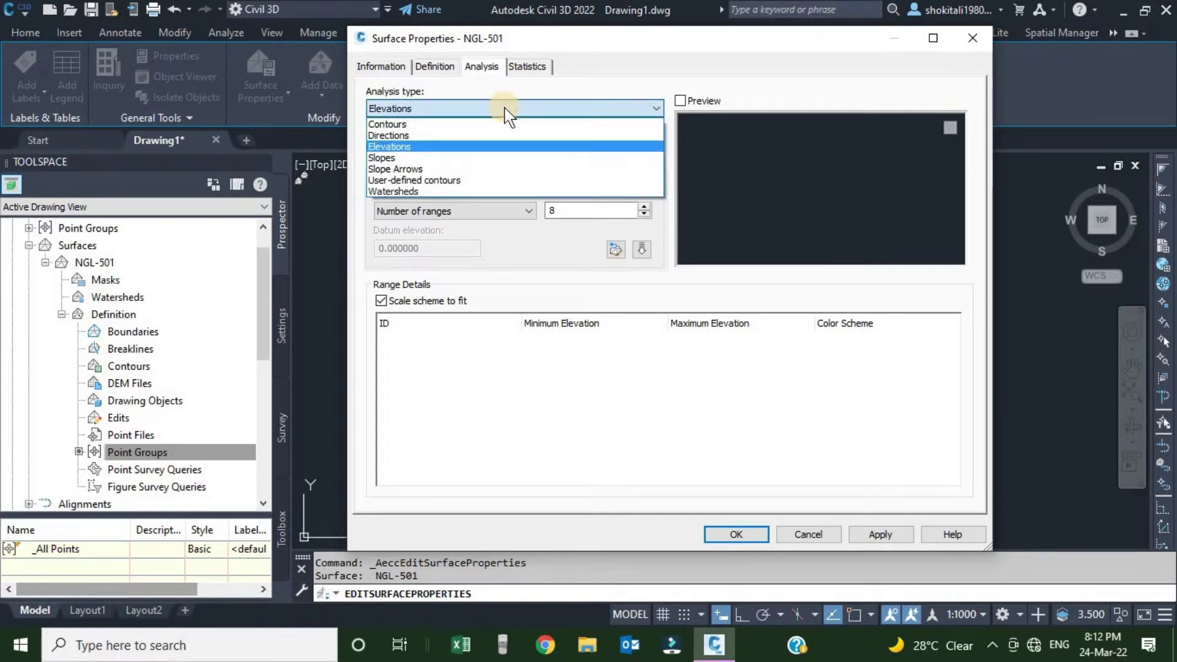
{"action": "left_click", "coordinate": [391, 125]}
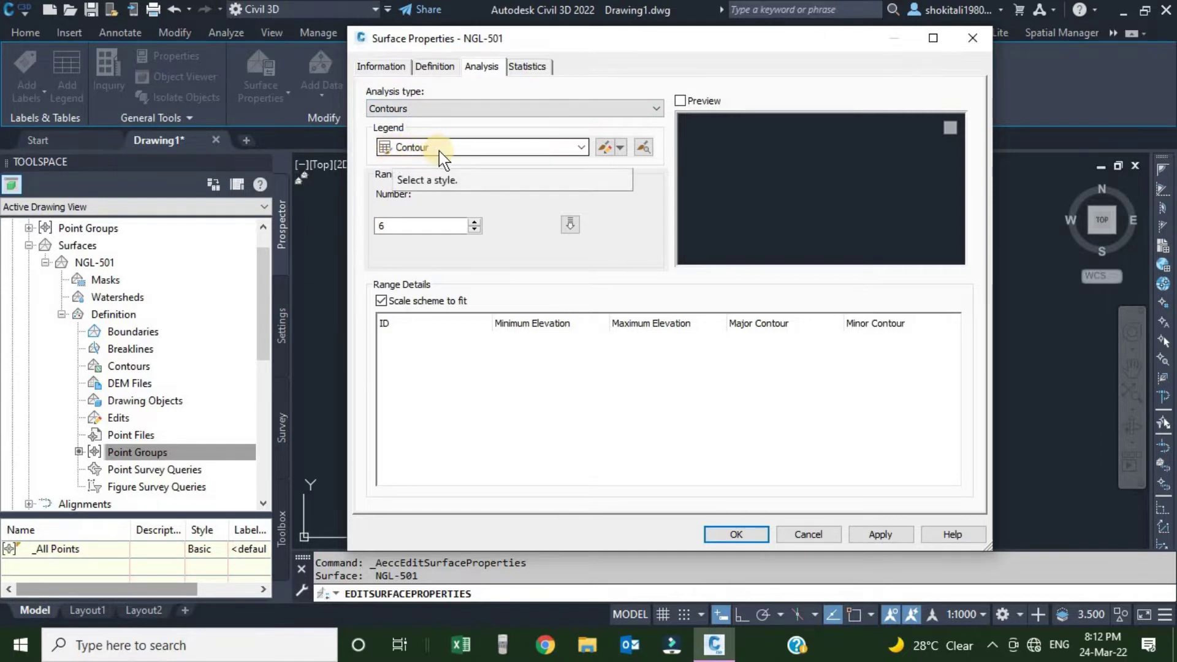
Set the number of contour ranges to 7 and run the analysis to generate the range details
{"action": "left_click", "coordinate": [382, 226]}
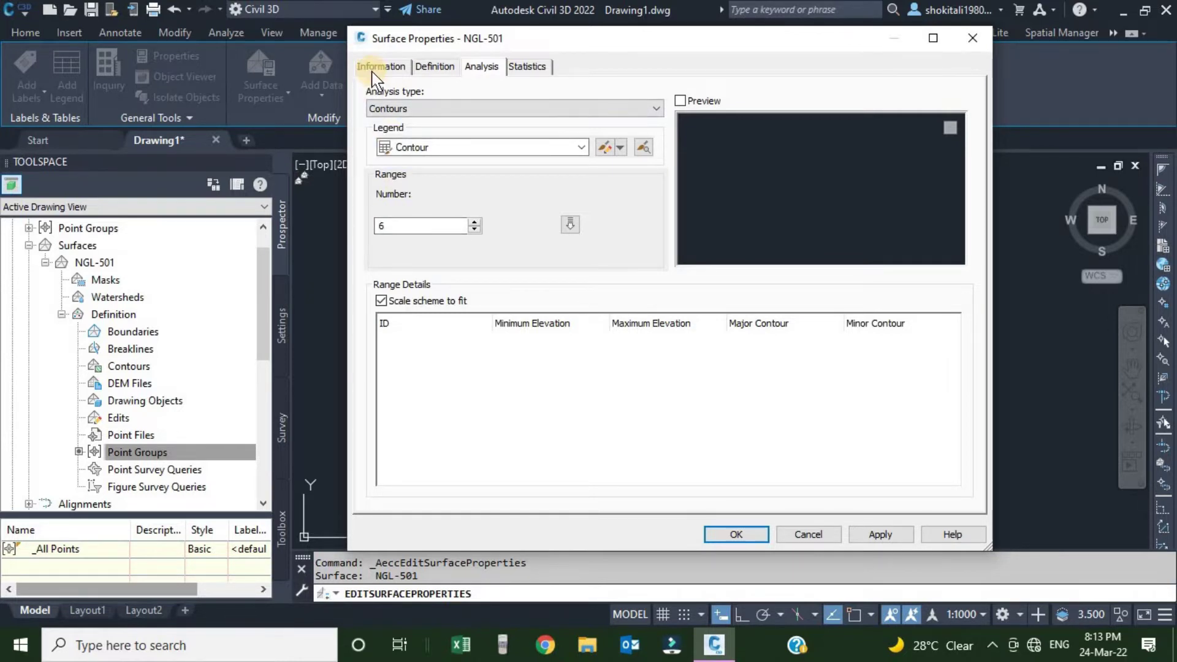
{"action": "left_click", "coordinate": [385, 224]}
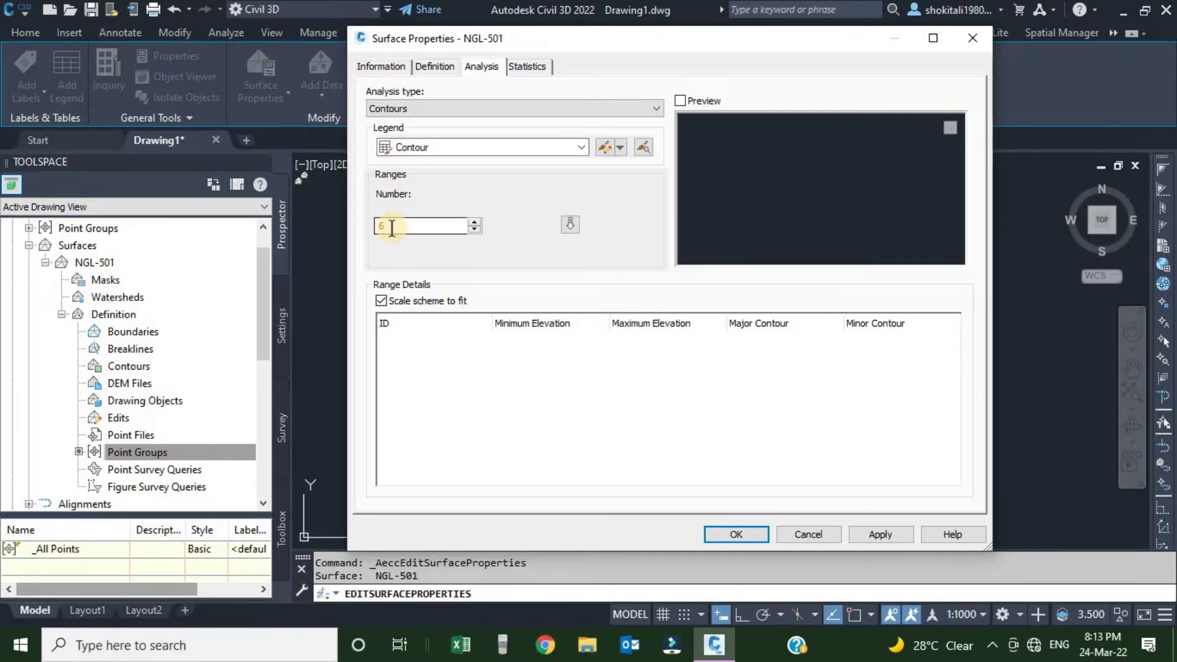
{"action": "left_click", "coordinate": [474, 228]}
{"action": "left_click", "coordinate": [477, 222]}
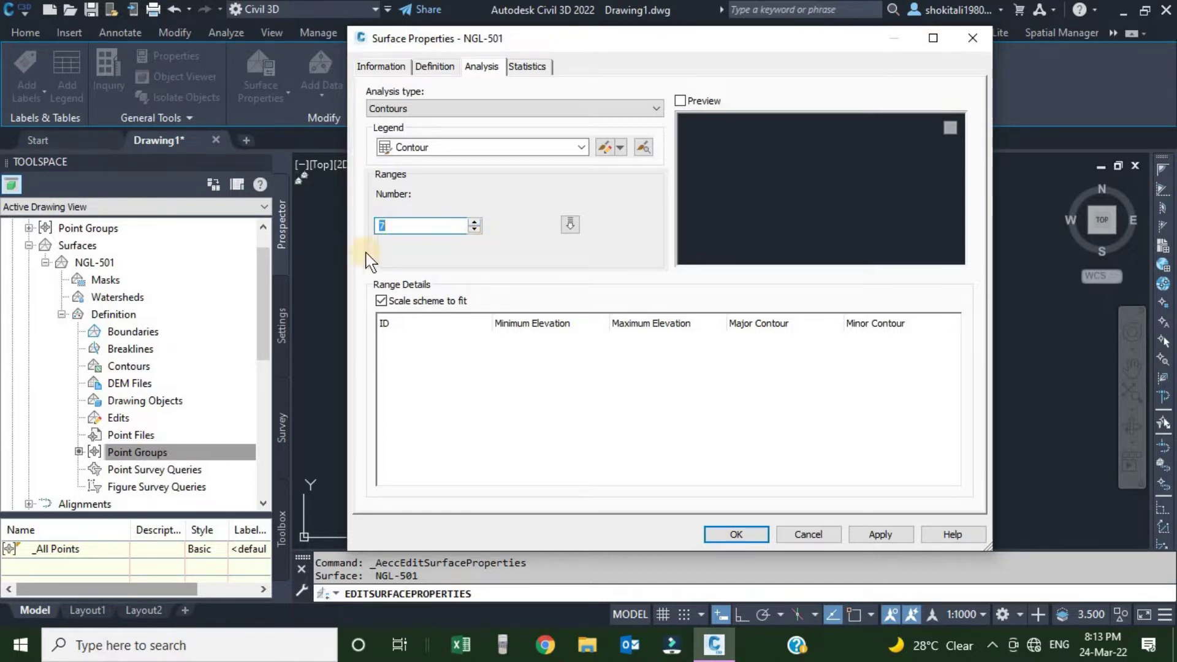
{"action": "left_click", "coordinate": [384, 227]}
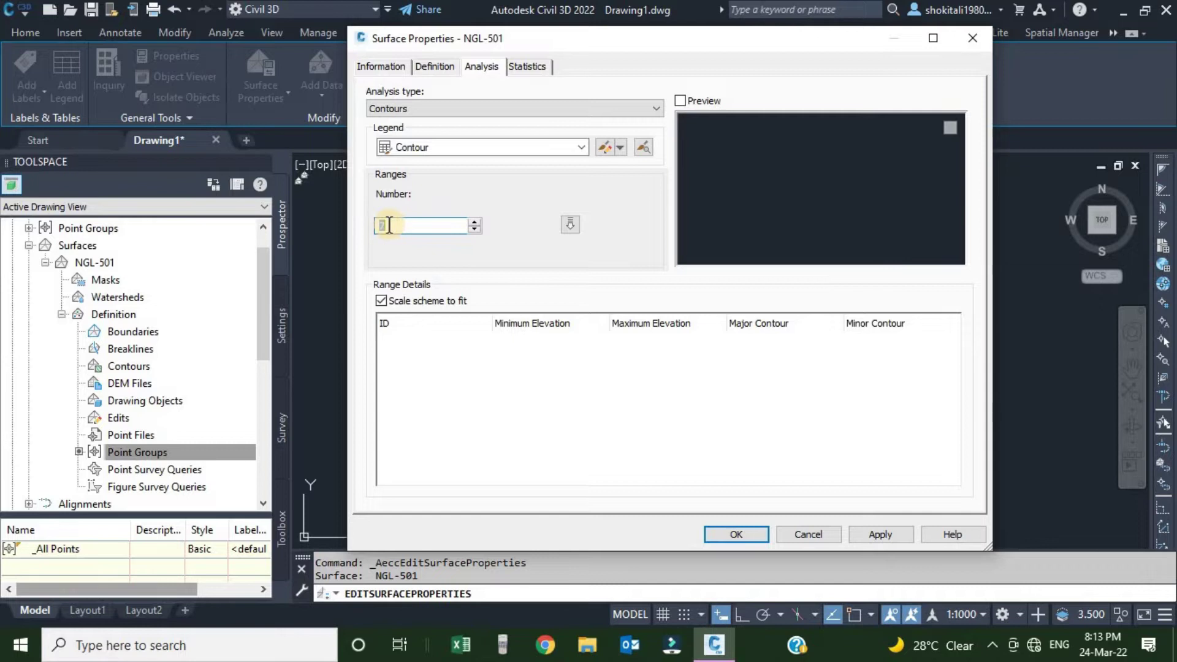
{"action": "double_click", "coordinate": [385, 226]}
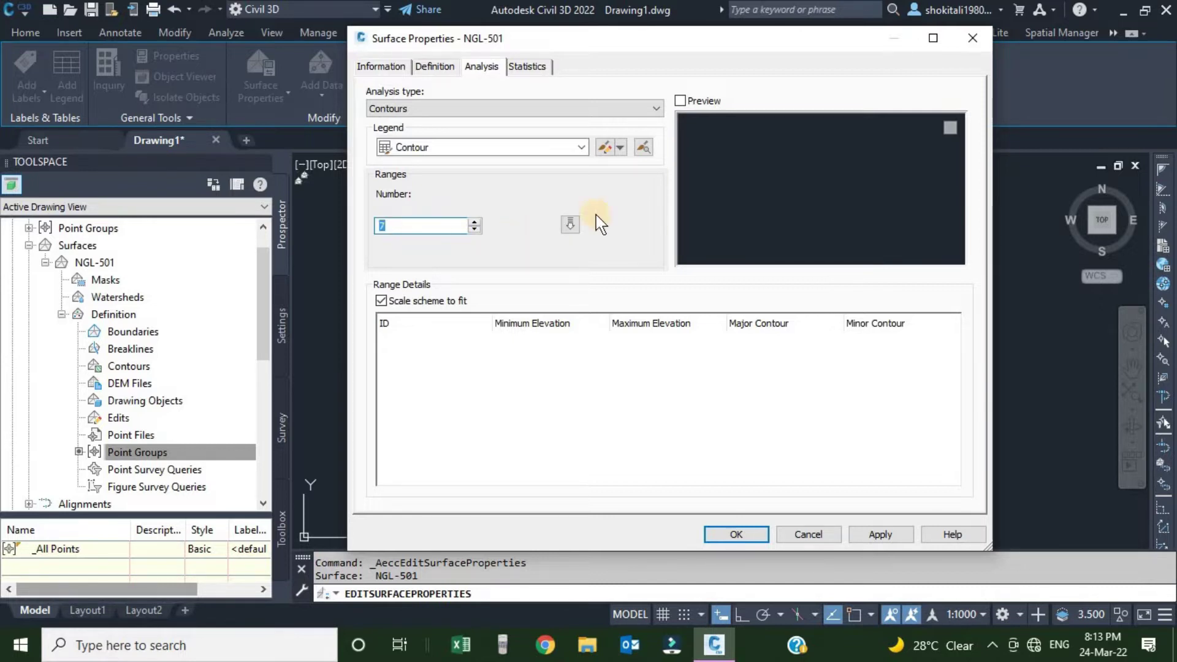
{"action": "left_click", "coordinate": [571, 225]}
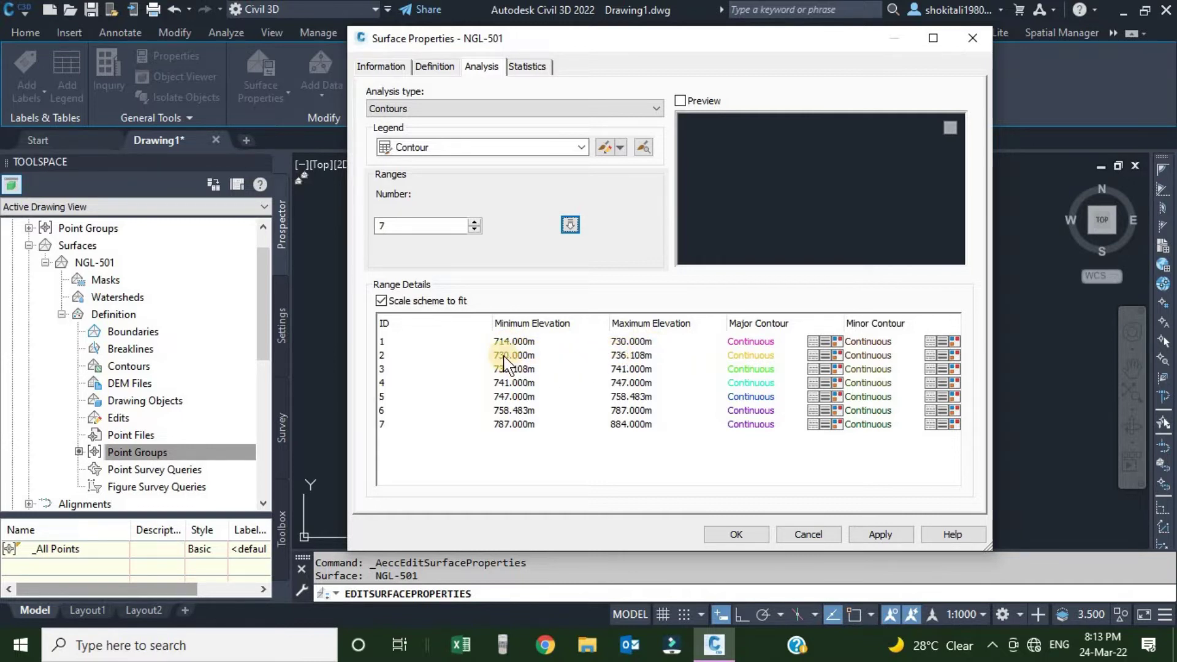
Set the maximum elevation of contour range 2 to 736 m
{"action": "left_click", "coordinate": [627, 355]}
{"action": "left_click", "coordinate": [629, 355]}
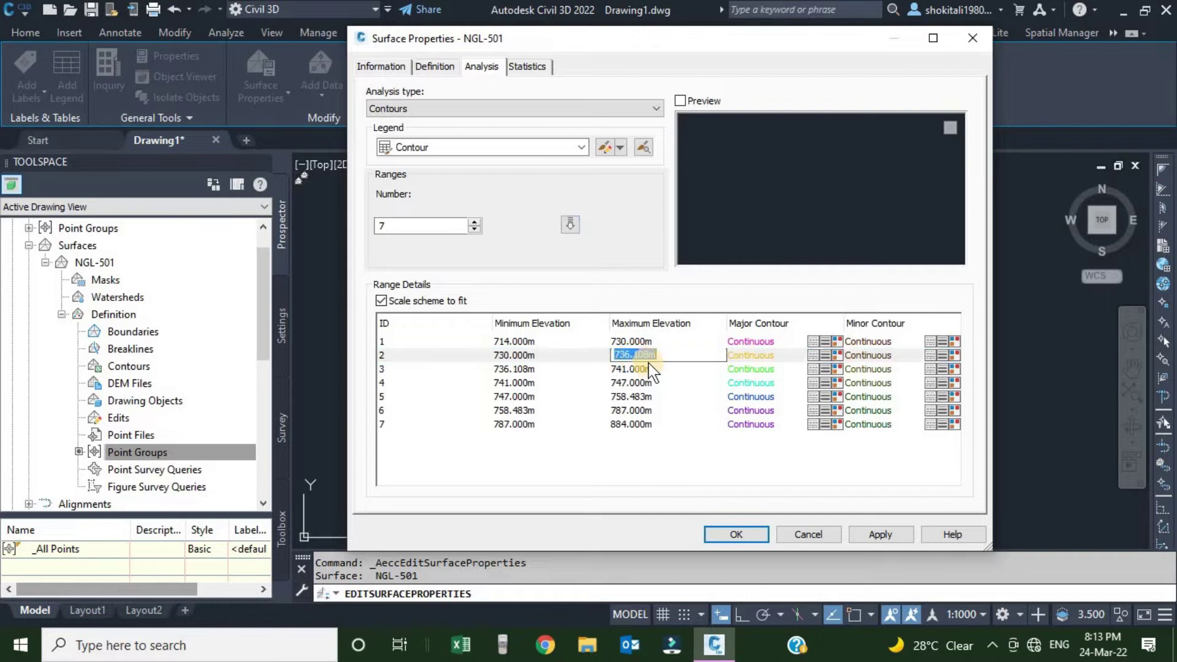
{"action": "type", "text": "73"}
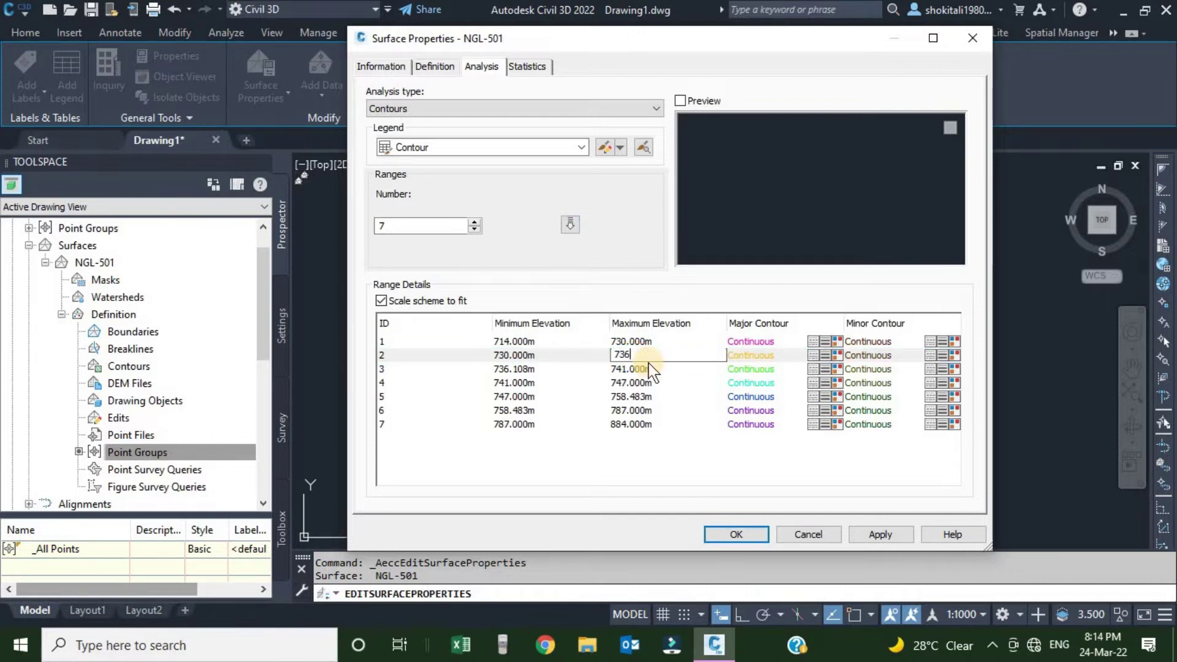
{"action": "type", "text": "6"}
{"action": "key", "text": "Return"}
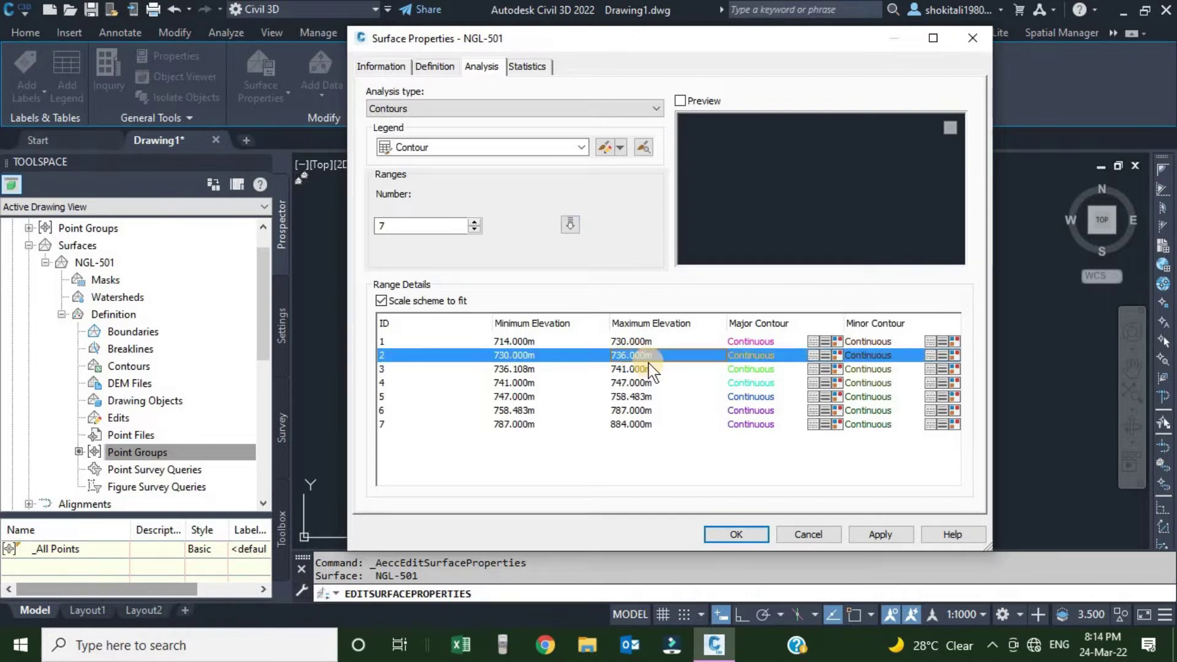
Set the minimum elevation of contour range 3 to 736 m
{"action": "left_click", "coordinate": [513, 370]}
{"action": "left_click", "coordinate": [514, 370]}
{"action": "type", "text": "736"}
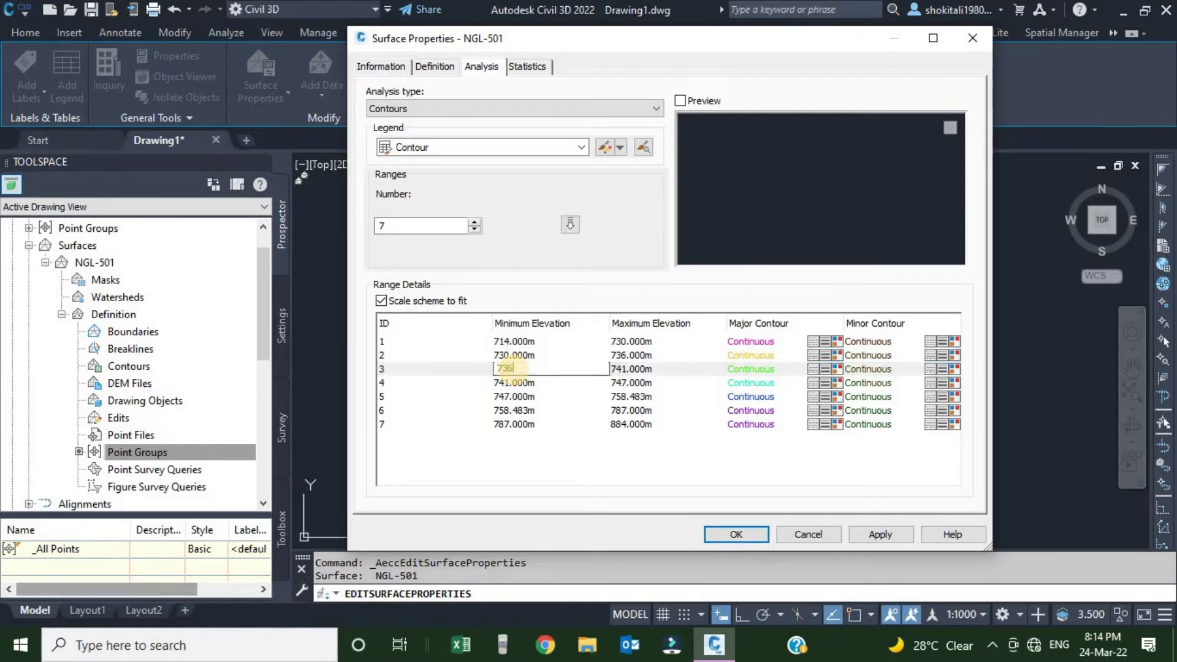
{"action": "key", "text": "Return"}
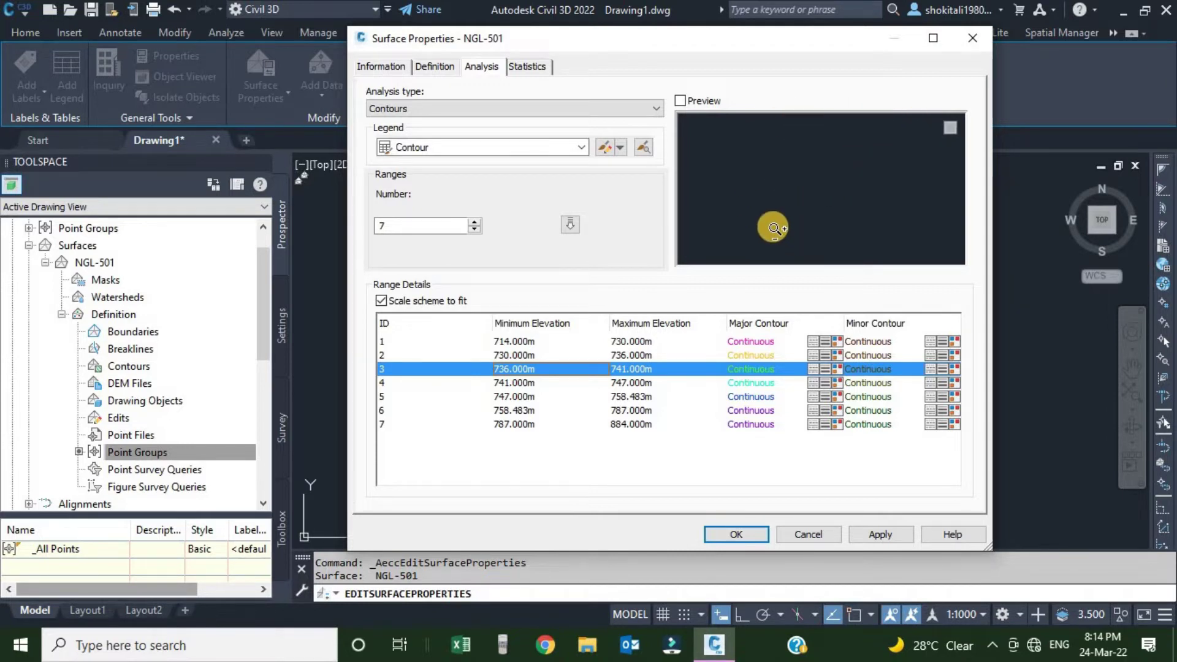
Turn on the legend table preview, apply the contour analysis and close the surface properties
{"action": "left_click", "coordinate": [681, 101]}
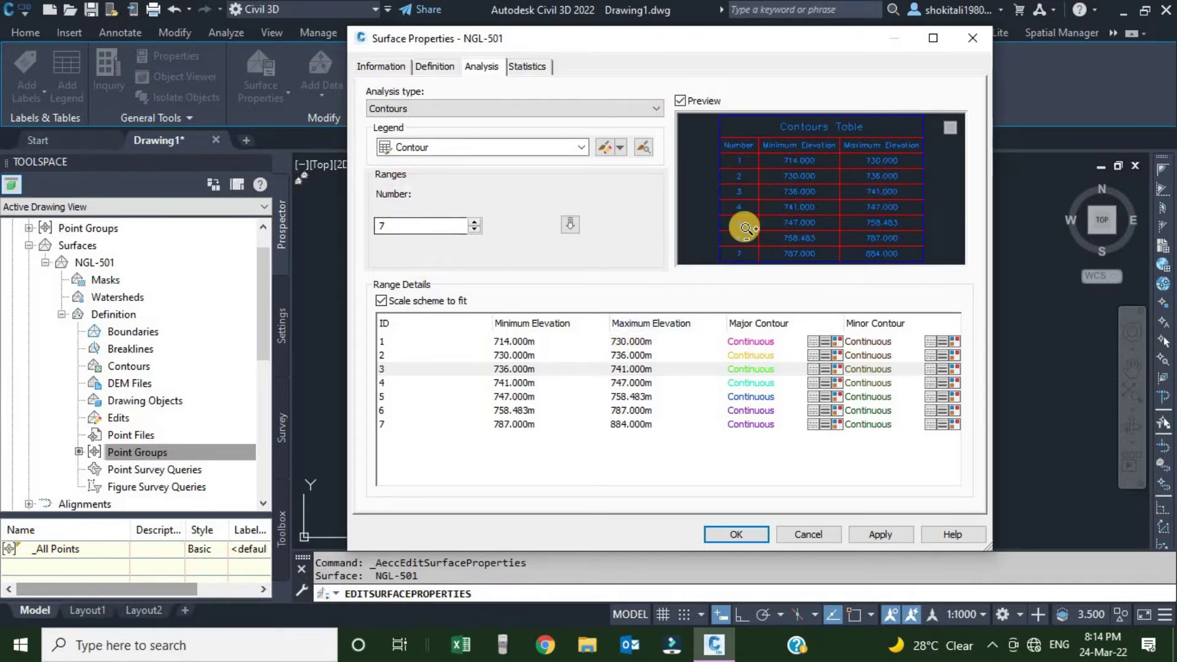
{"action": "left_click", "coordinate": [880, 537]}
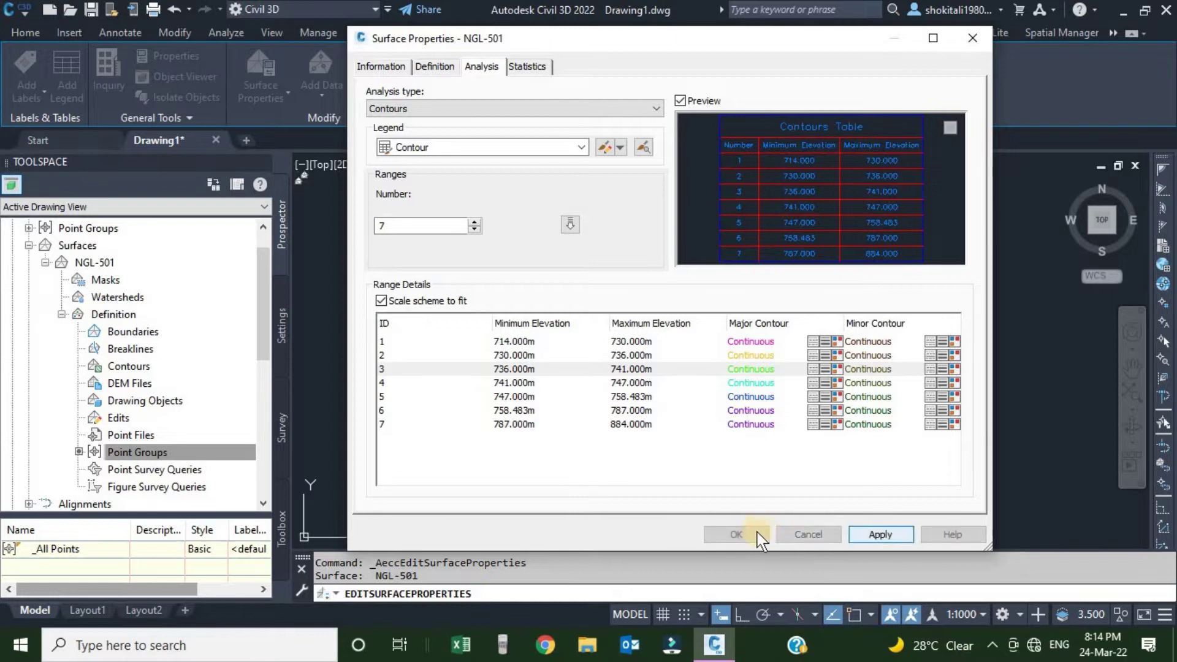
{"action": "left_click", "coordinate": [737, 533]}
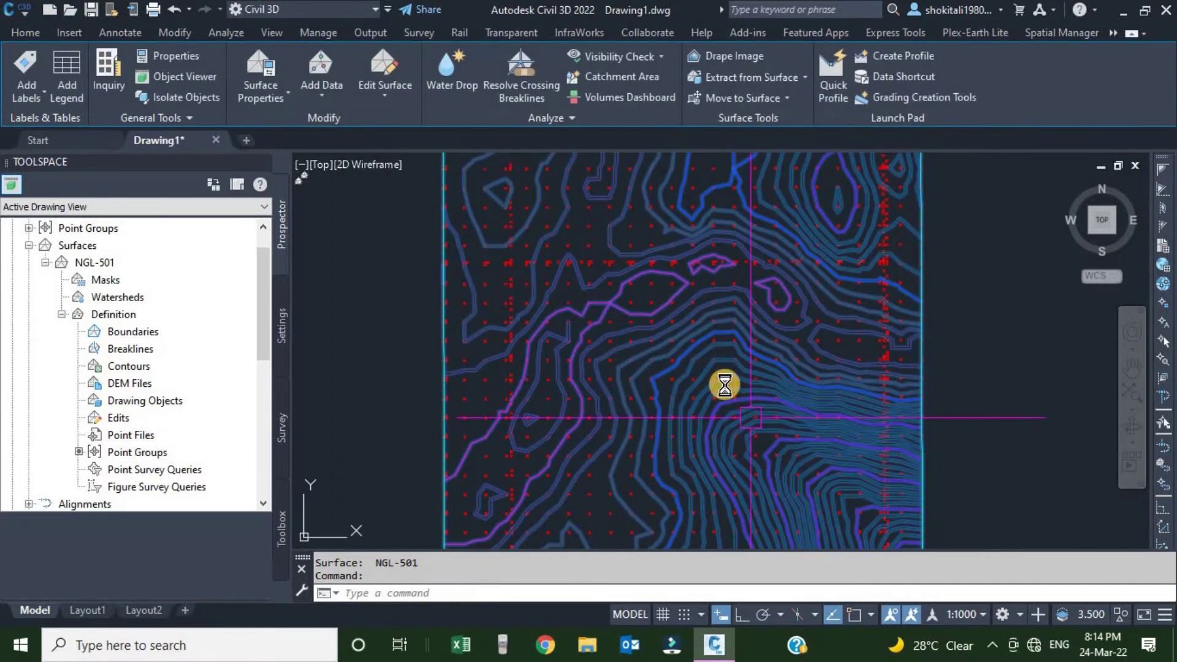
Examine the recolored major and minor contours across the surface, both as a whole and up close
{"action": "scroll", "coordinate": [735, 343], "scroll_direction": "down", "scroll_amount": 3}
{"action": "key", "text": "Escape"}
{"action": "key", "text": "Escape"}
{"action": "middle_click_drag", "start_coordinate": [738, 363], "coordinate": [729, 335]}
{"action": "scroll", "coordinate": [644, 265], "scroll_direction": "up", "scroll_amount": 6}
{"action": "scroll", "coordinate": [644, 312], "scroll_direction": "down", "scroll_amount": 4}
{"action": "scroll", "coordinate": [645, 315], "scroll_direction": "down", "scroll_amount": 2}
{"action": "scroll", "coordinate": [711, 340], "scroll_direction": "up", "scroll_amount": 6}
{"action": "scroll", "coordinate": [573, 274], "scroll_direction": "down", "scroll_amount": 1}
{"action": "scroll", "coordinate": [599, 310], "scroll_direction": "up", "scroll_amount": 4}
{"action": "scroll", "coordinate": [628, 320], "scroll_direction": "down", "scroll_amount": 3}
{"action": "scroll", "coordinate": [628, 320], "scroll_direction": "down", "scroll_amount": 3}
{"action": "scroll", "coordinate": [523, 320], "scroll_direction": "up", "scroll_amount": 3}
{"action": "scroll", "coordinate": [534, 300], "scroll_direction": "up", "scroll_amount": 2}
{"action": "scroll", "coordinate": [547, 315], "scroll_direction": "down", "scroll_amount": 6}
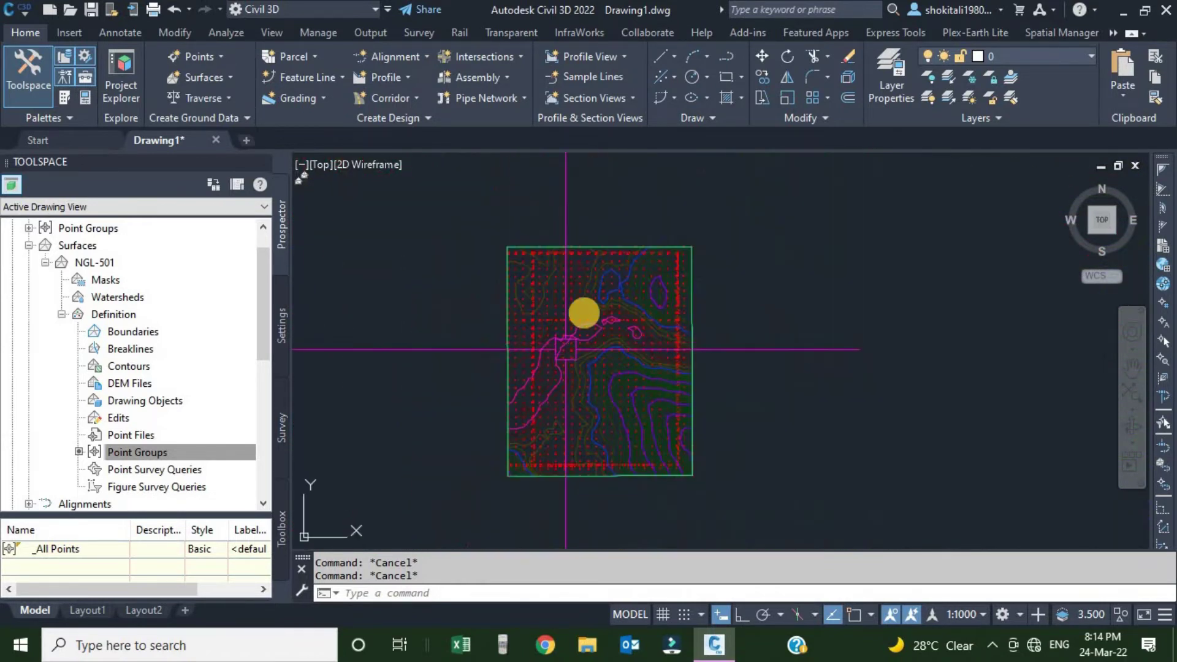
{"action": "scroll", "coordinate": [647, 318], "scroll_direction": "up", "scroll_amount": 4}
{"action": "scroll", "coordinate": [648, 318], "scroll_direction": "down", "scroll_amount": 4}
{"action": "scroll", "coordinate": [631, 347], "scroll_direction": "up", "scroll_amount": 6}
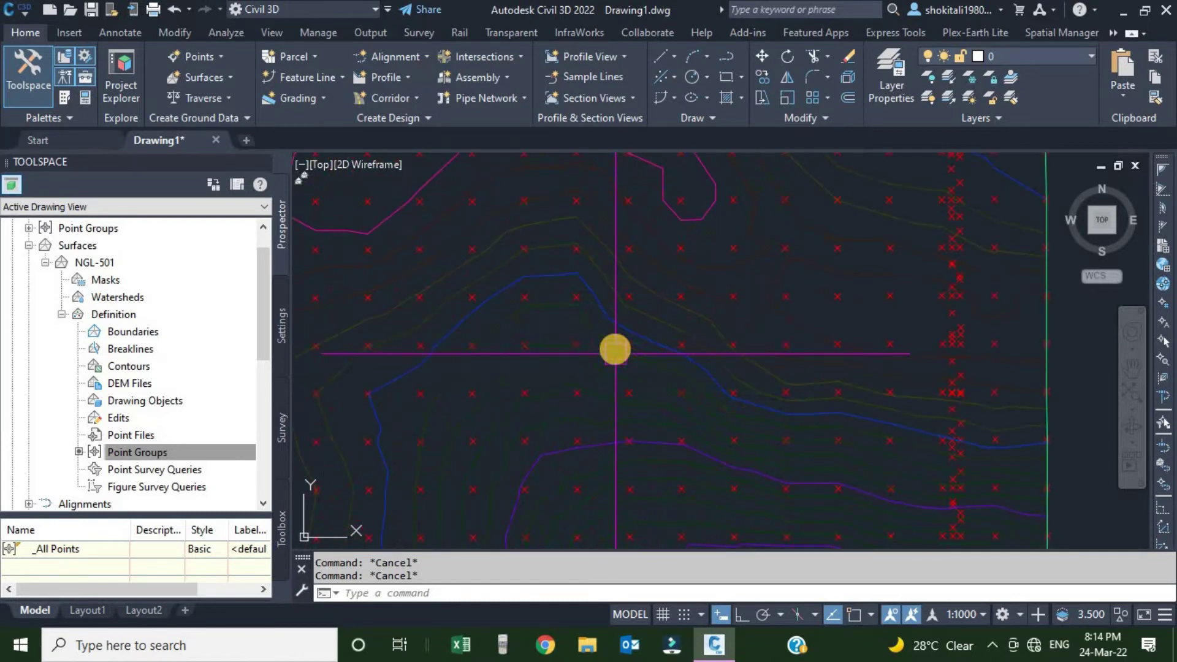
{"action": "scroll", "coordinate": [601, 303], "scroll_direction": "up", "scroll_amount": 4}
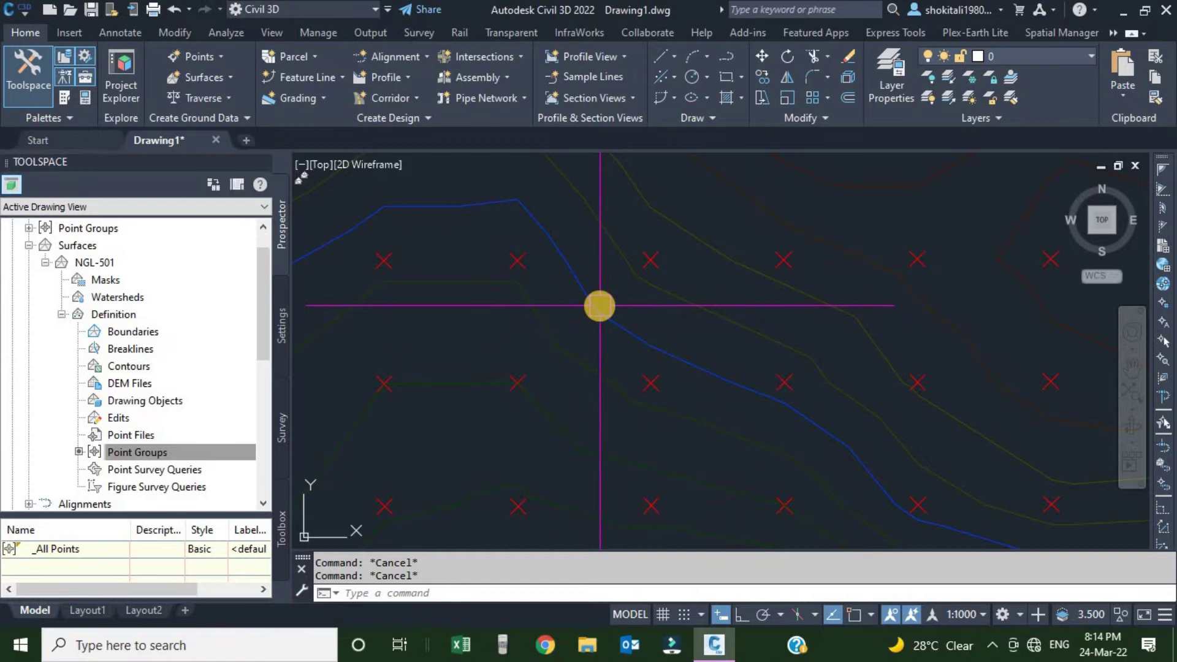
{"action": "scroll", "coordinate": [601, 308], "scroll_direction": "down", "scroll_amount": 8}
{"action": "middle_click_drag", "start_coordinate": [656, 310], "coordinate": [636, 332]}
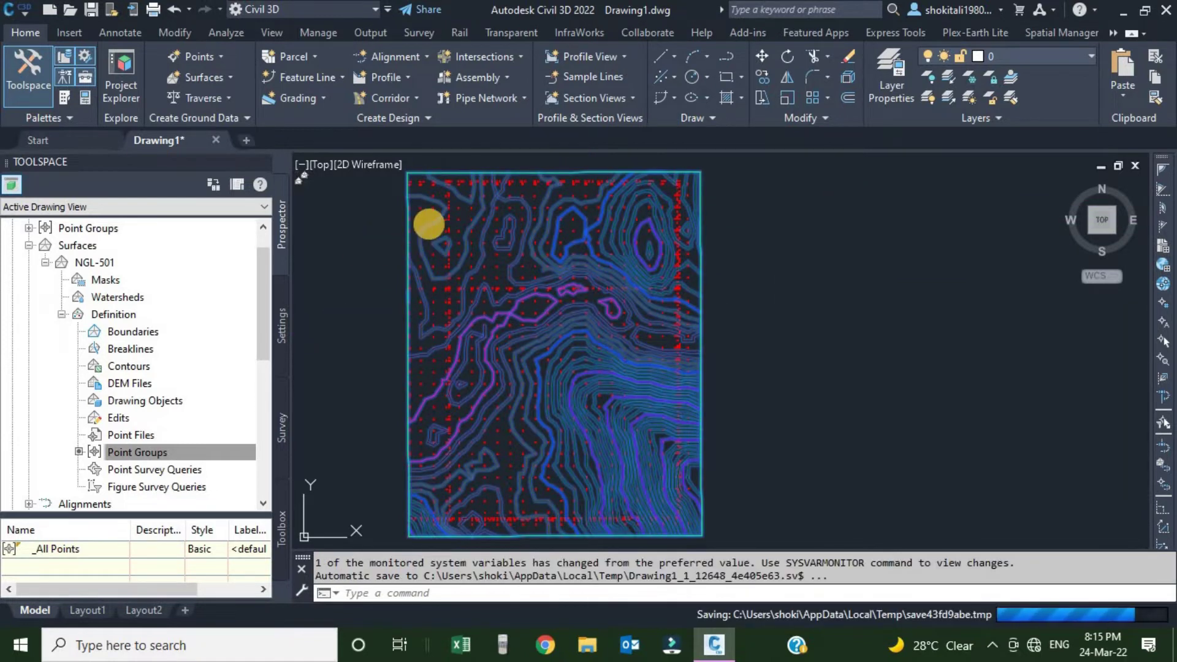
Add a dynamic Contours legend table for surface NGL-501, placed just outside its east edge near the northern end
{"action": "left_click", "coordinate": [429, 225]}
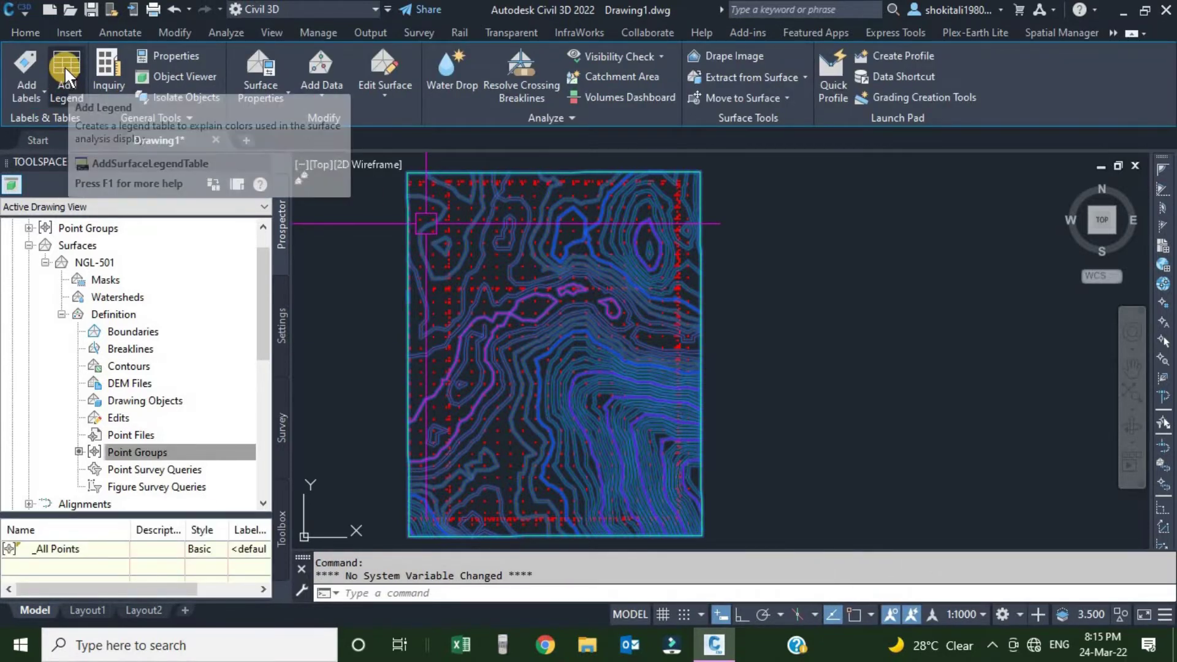
{"action": "left_click", "coordinate": [65, 65]}
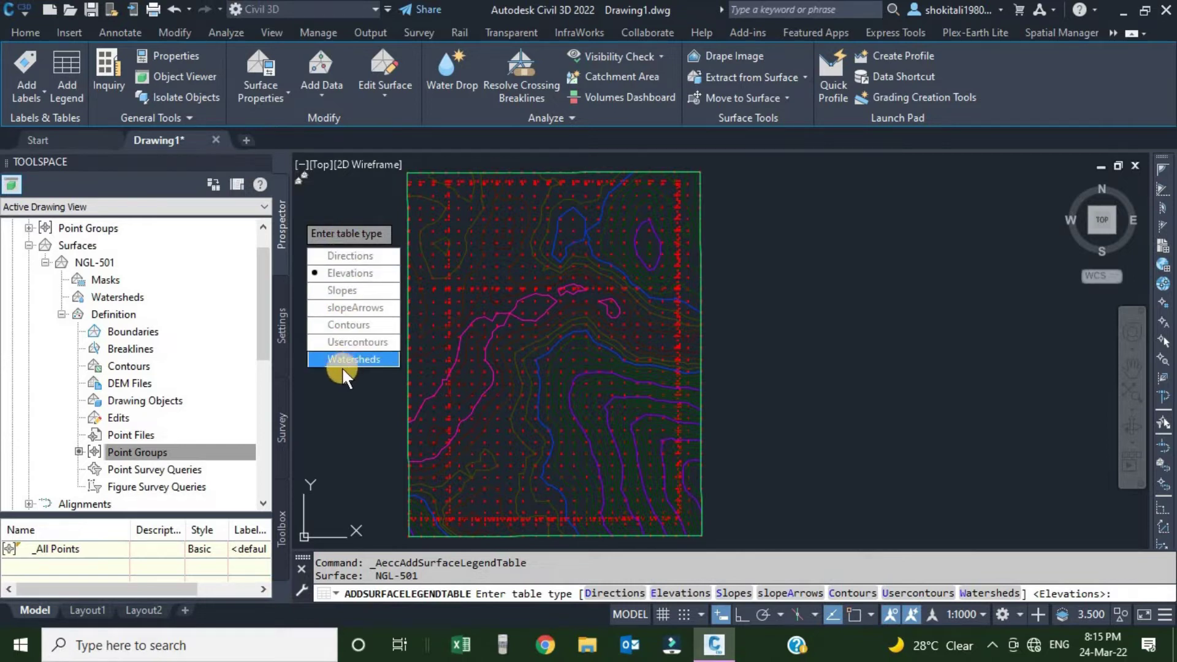
{"action": "left_click", "coordinate": [335, 326]}
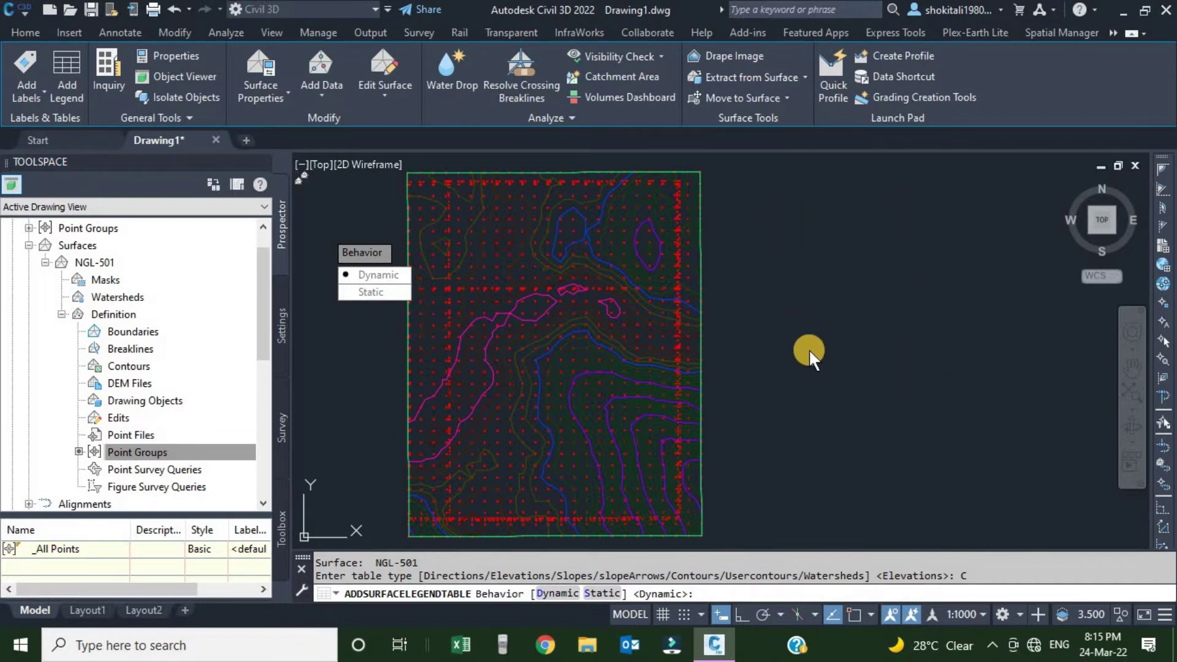
{"action": "left_click", "coordinate": [376, 276]}
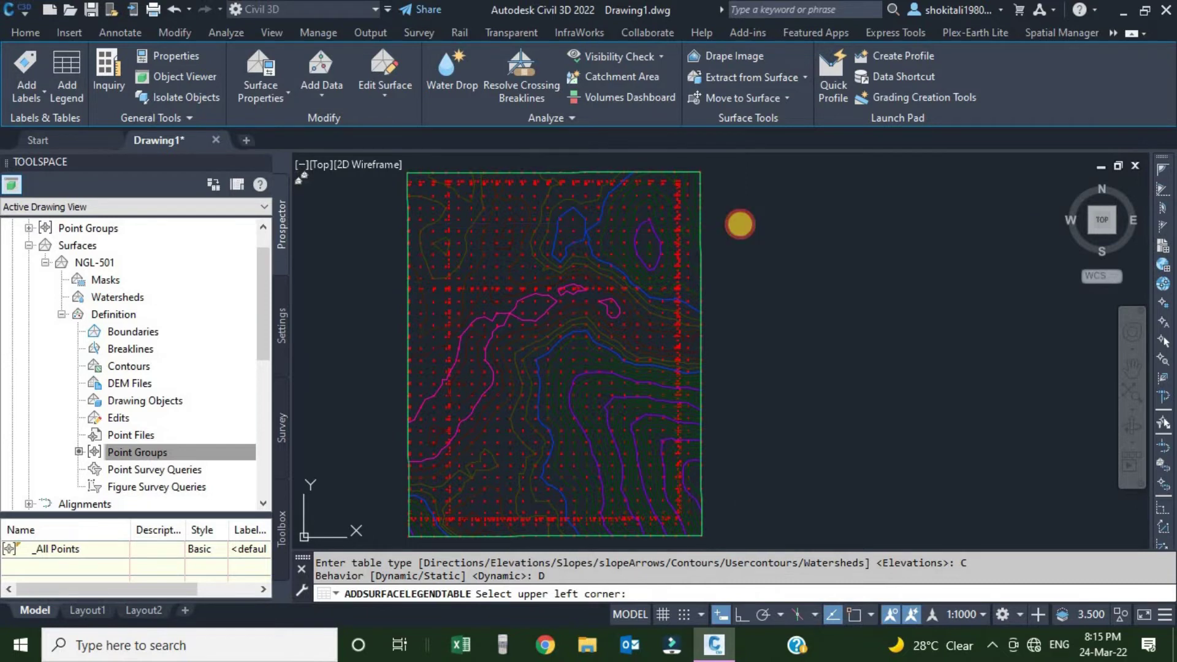
{"action": "left_click", "coordinate": [740, 223]}
{"action": "scroll", "coordinate": [797, 258], "scroll_direction": "up", "scroll_amount": 6}
{"action": "scroll", "coordinate": [809, 282], "scroll_direction": "up", "scroll_amount": 3}
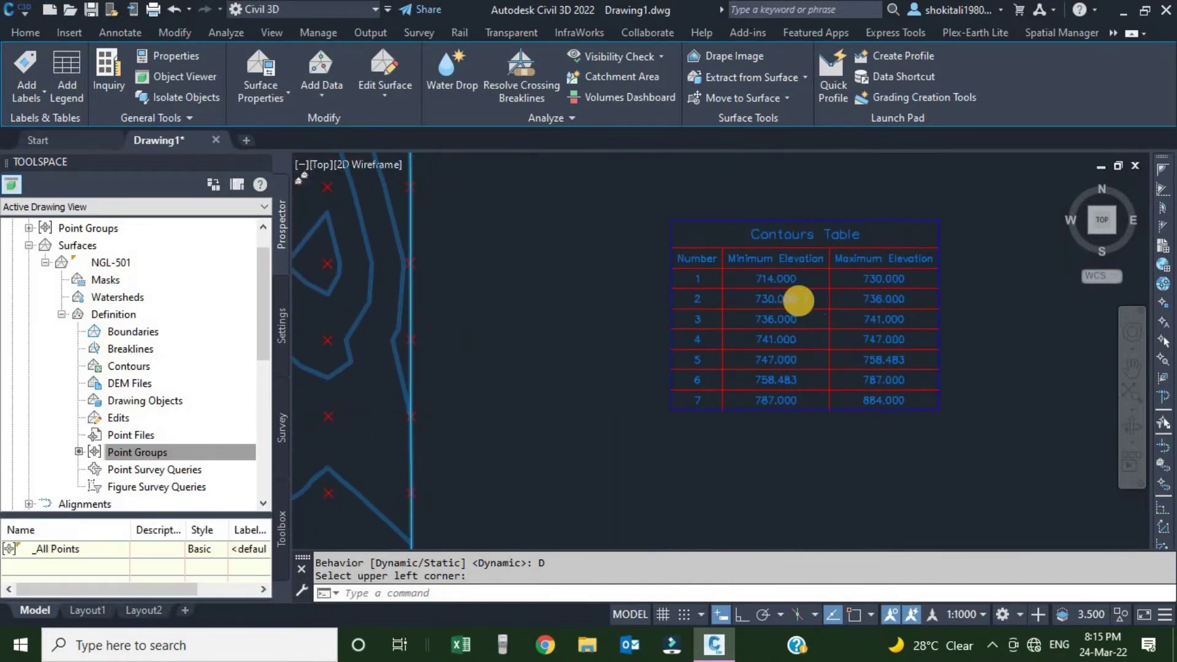
{"action": "key", "text": "Escape"}
Examine the minimum and maximum elevations in the contours legend table and its size relative to the surface
{"action": "scroll", "coordinate": [825, 303], "scroll_direction": "up", "scroll_amount": 5}
{"action": "middle_click_drag", "start_coordinate": [828, 308], "coordinate": [717, 327]}
{"action": "scroll", "coordinate": [717, 326], "scroll_direction": "down", "scroll_amount": 4}
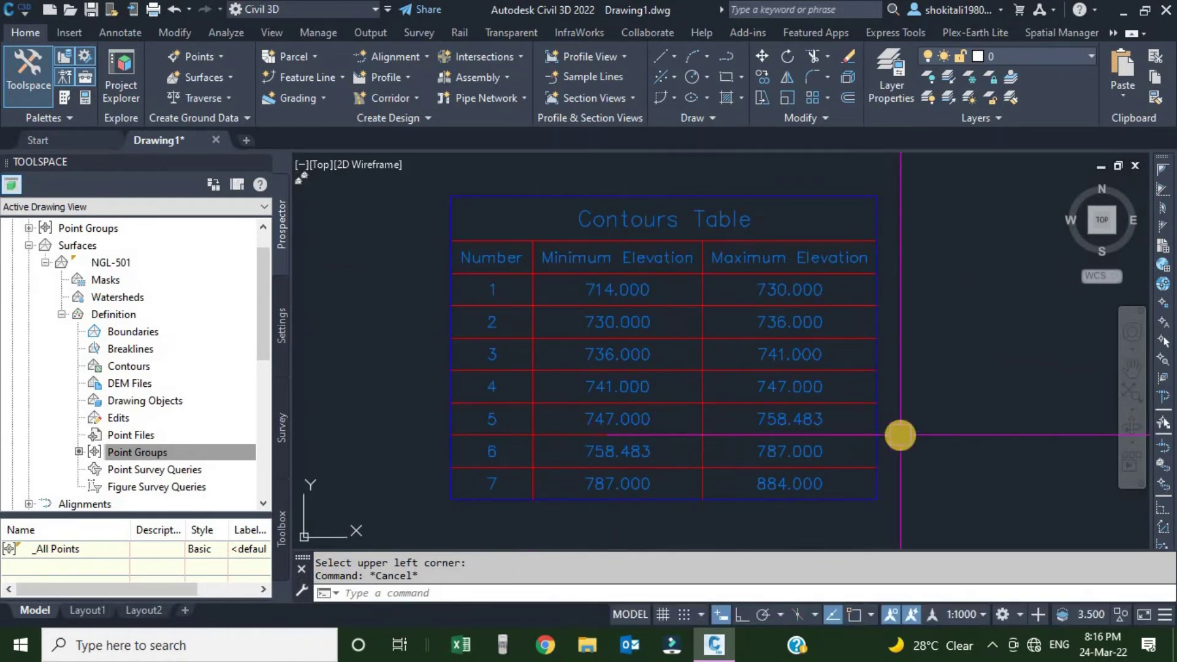
{"action": "scroll", "coordinate": [918, 329], "scroll_direction": "down", "scroll_amount": 3}
{"action": "scroll", "coordinate": [880, 332], "scroll_direction": "up", "scroll_amount": 3}
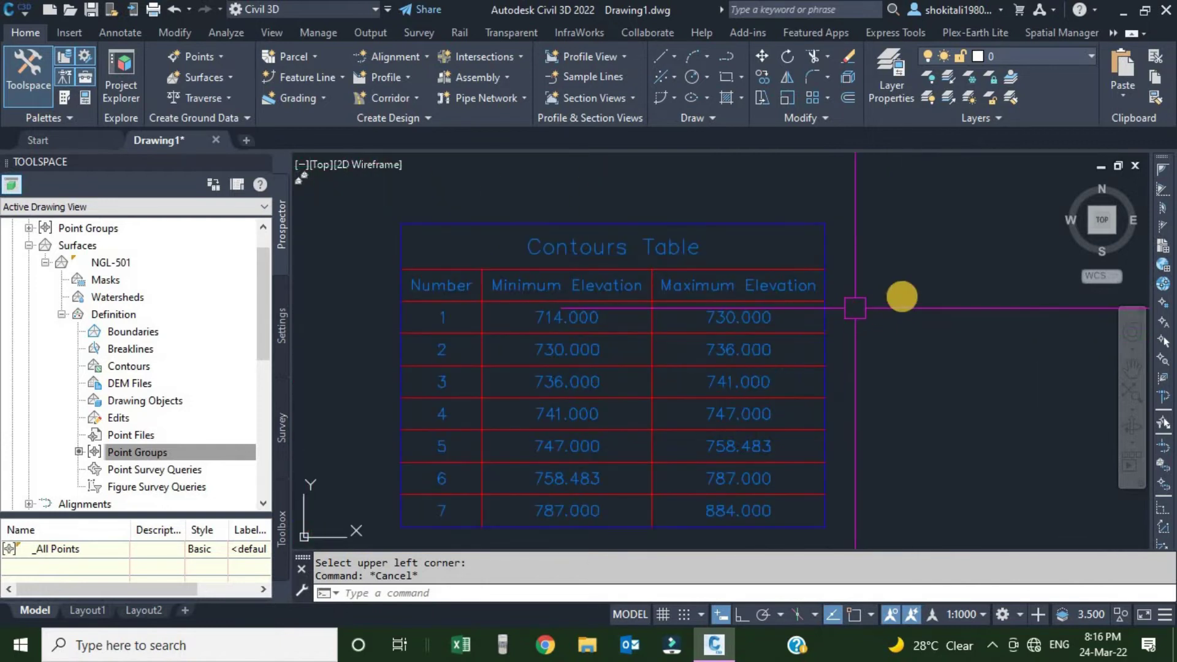
{"action": "scroll", "coordinate": [563, 361], "scroll_direction": "up", "scroll_amount": 3}
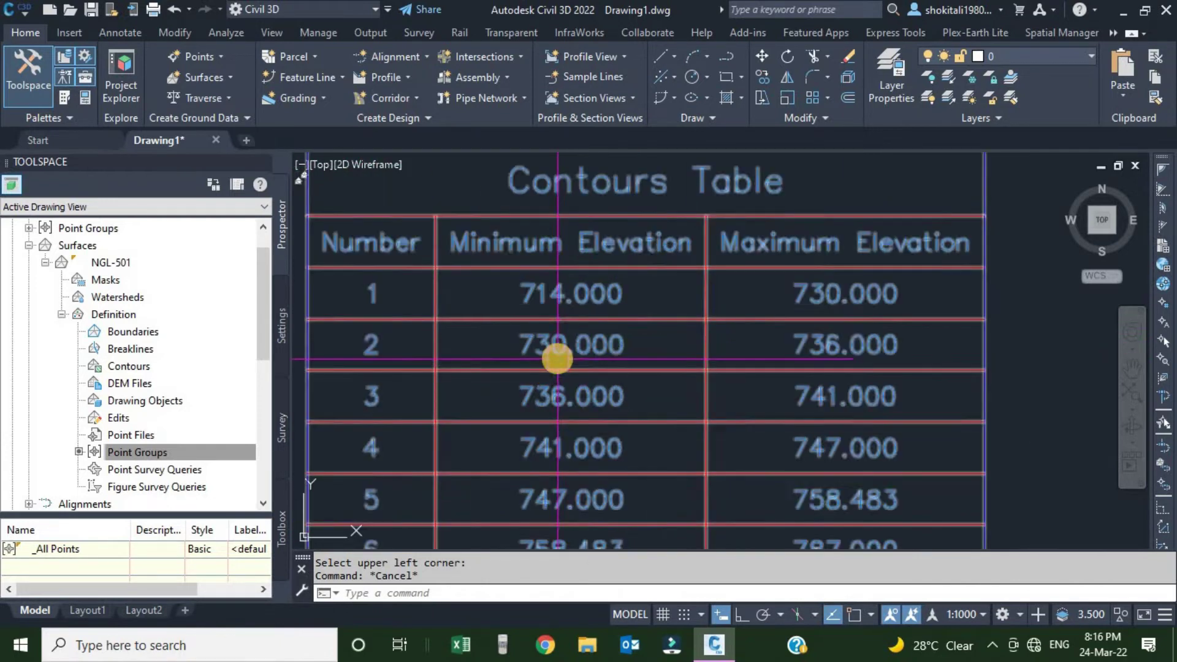
{"action": "scroll", "coordinate": [718, 342], "scroll_direction": "down", "scroll_amount": 2}
{"action": "scroll", "coordinate": [834, 355], "scroll_direction": "up", "scroll_amount": 2}
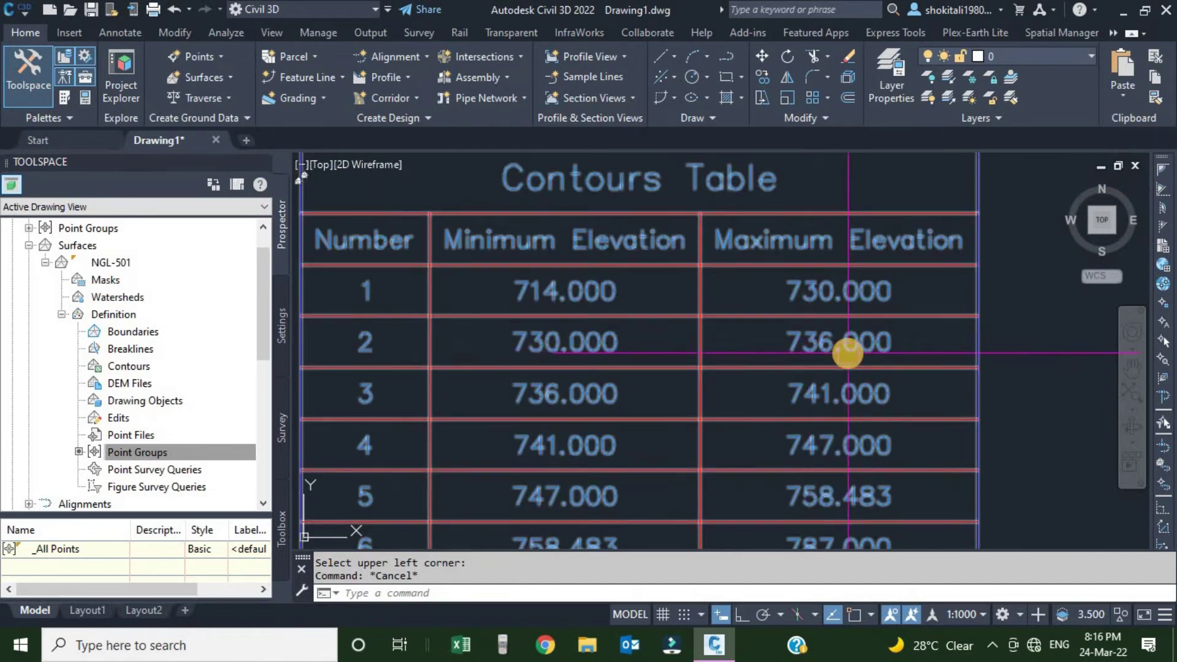
{"action": "scroll", "coordinate": [840, 352], "scroll_direction": "down", "scroll_amount": 6}
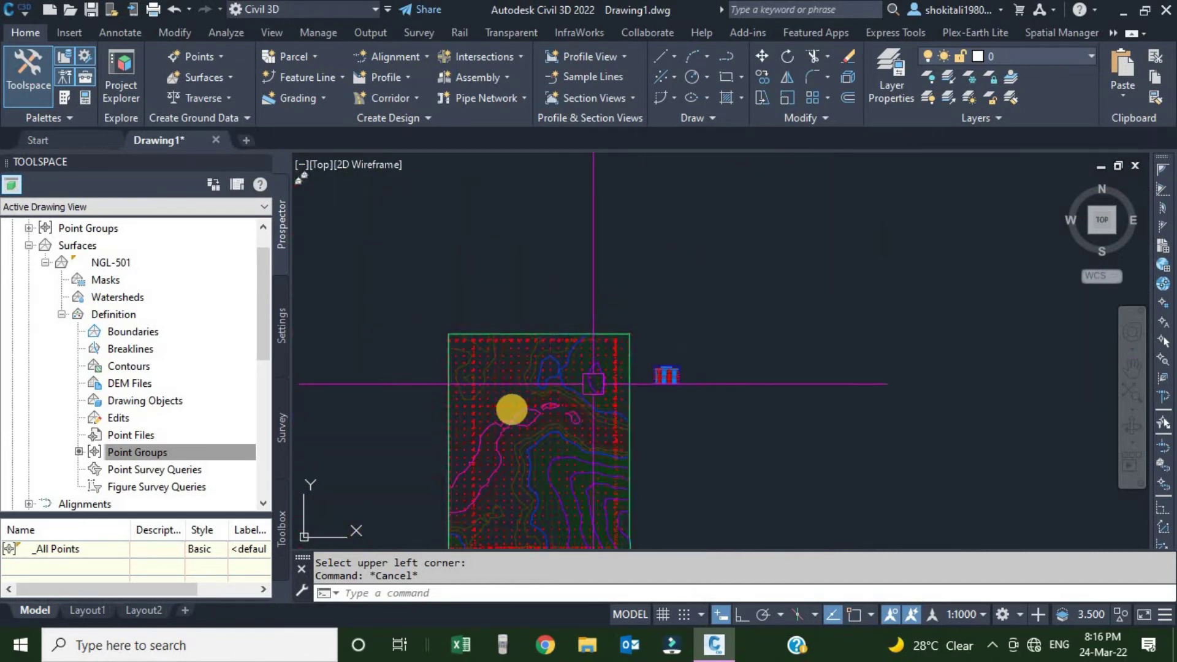
{"action": "scroll", "coordinate": [665, 329], "scroll_direction": "up", "scroll_amount": 5}
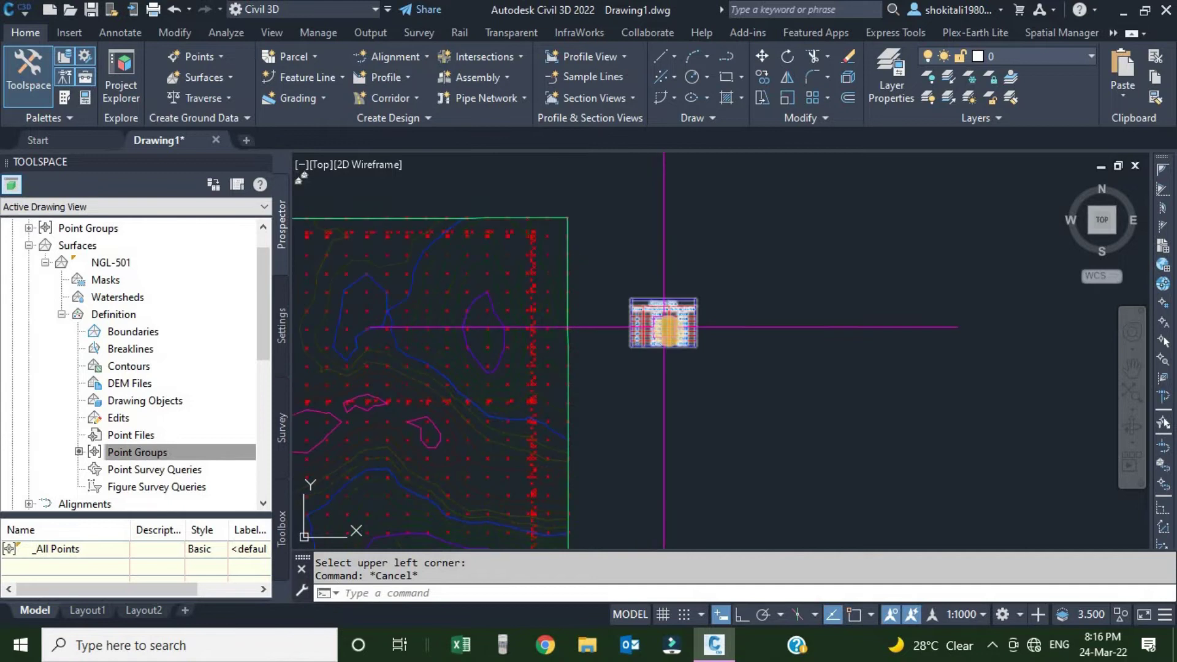
{"action": "scroll", "coordinate": [675, 327], "scroll_direction": "up", "scroll_amount": 3}
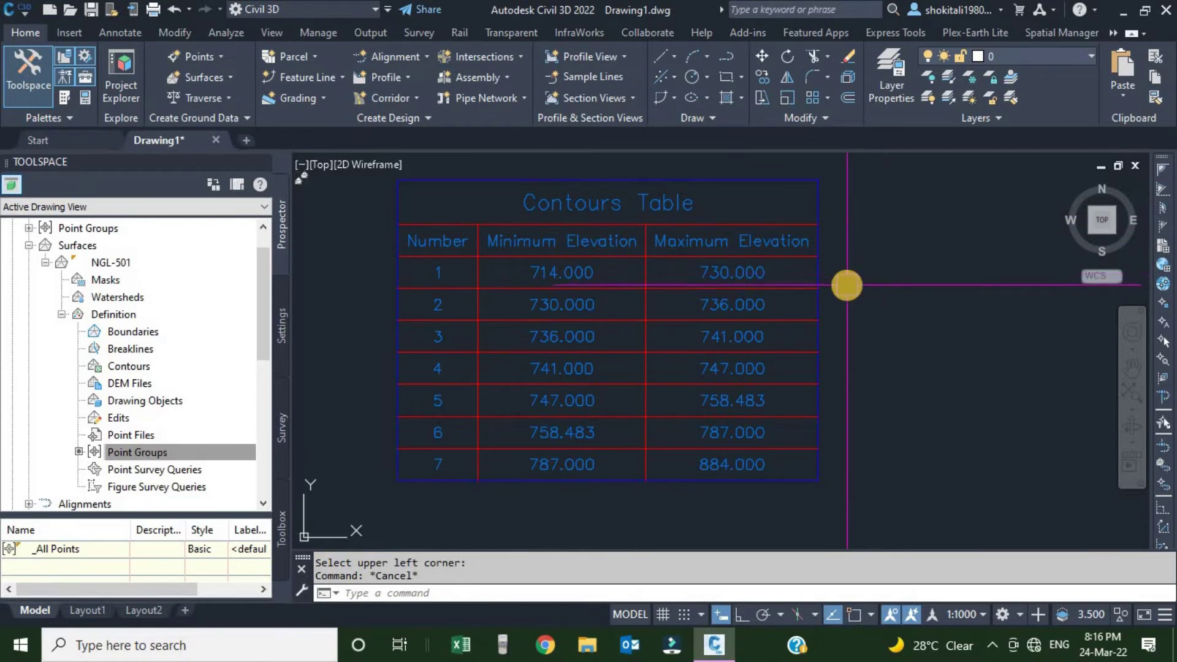
Edit the contours table's style, adding a fourth column after Maximum Elevation with the heading Color Code
{"action": "left_click", "coordinate": [823, 306]}
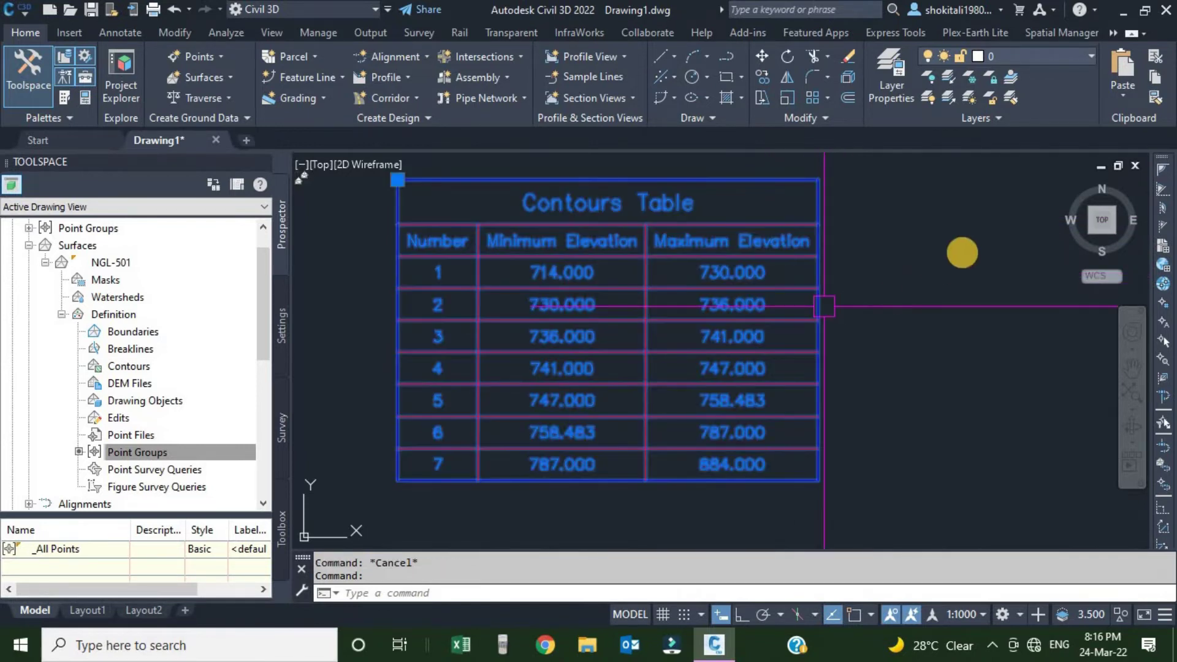
{"action": "right_click", "coordinate": [949, 234]}
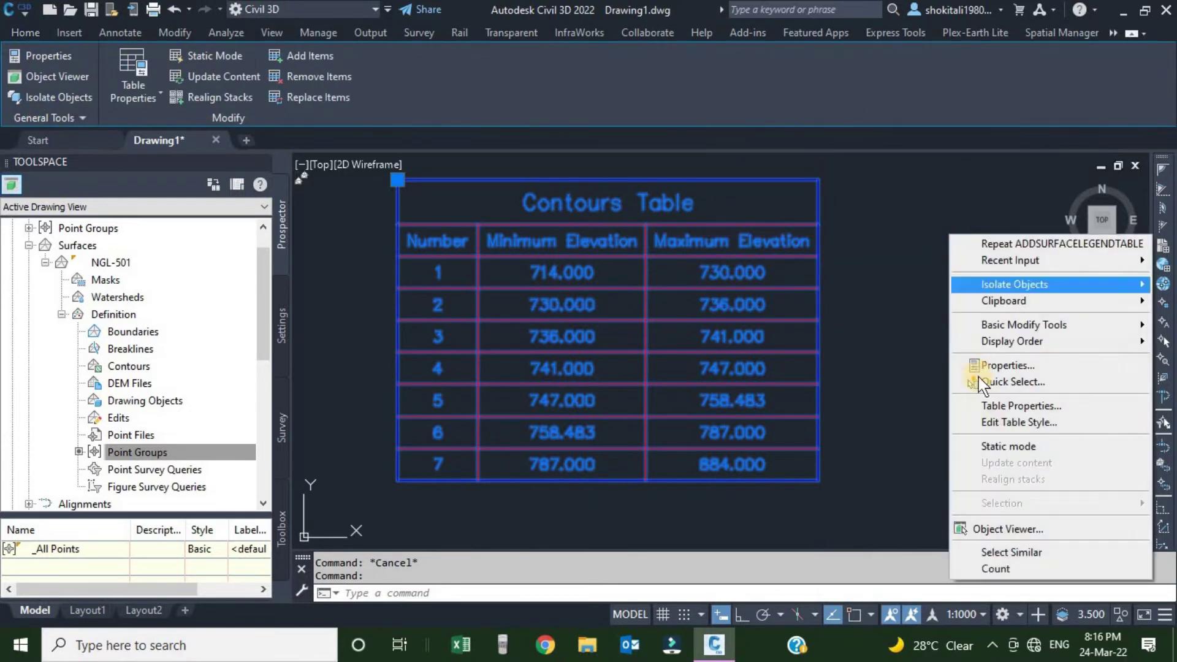
{"action": "left_click", "coordinate": [1018, 422]}
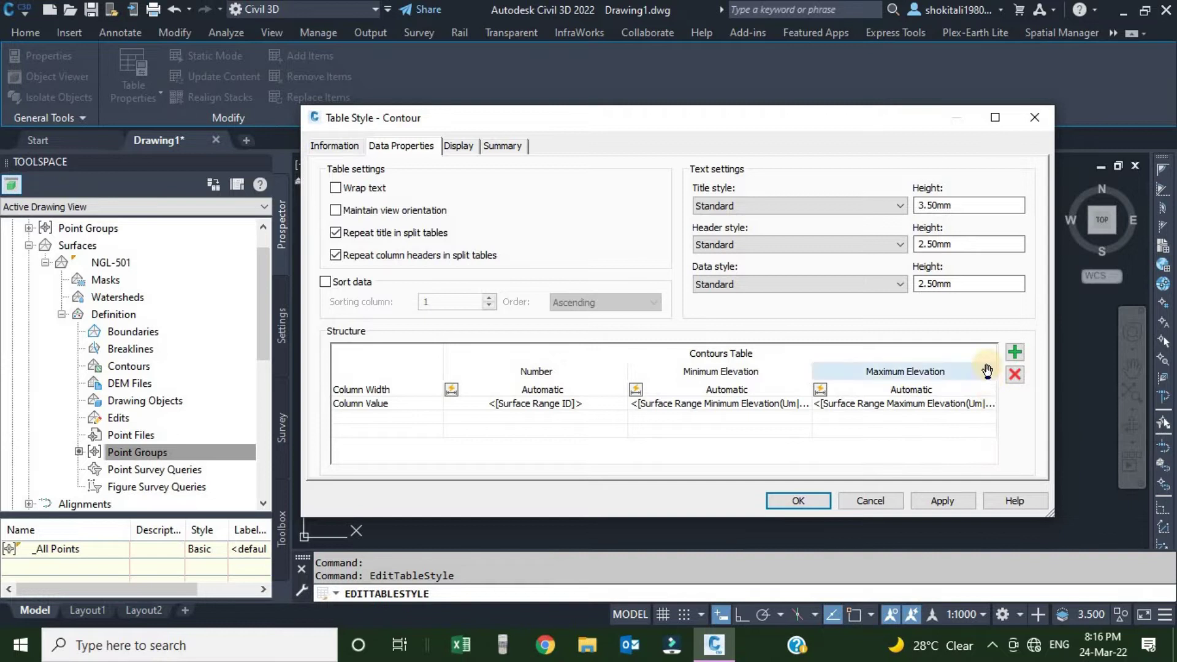
{"action": "left_click", "coordinate": [1015, 352]}
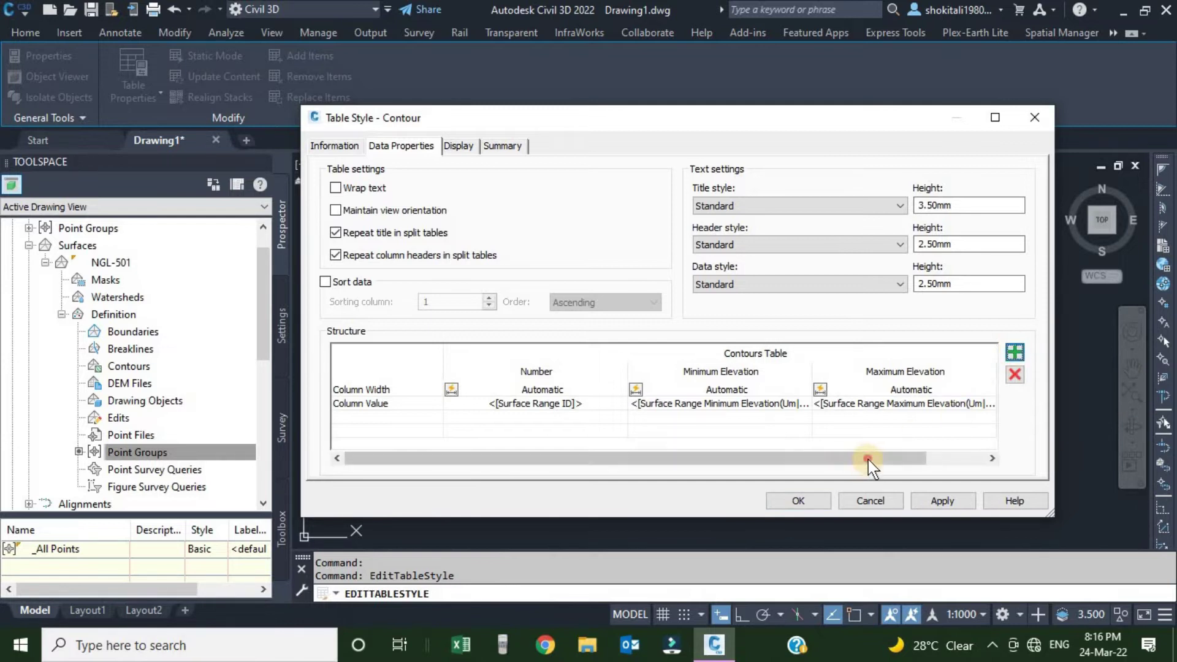
{"action": "left_click_drag", "start_coordinate": [868, 459], "coordinate": [977, 453]}
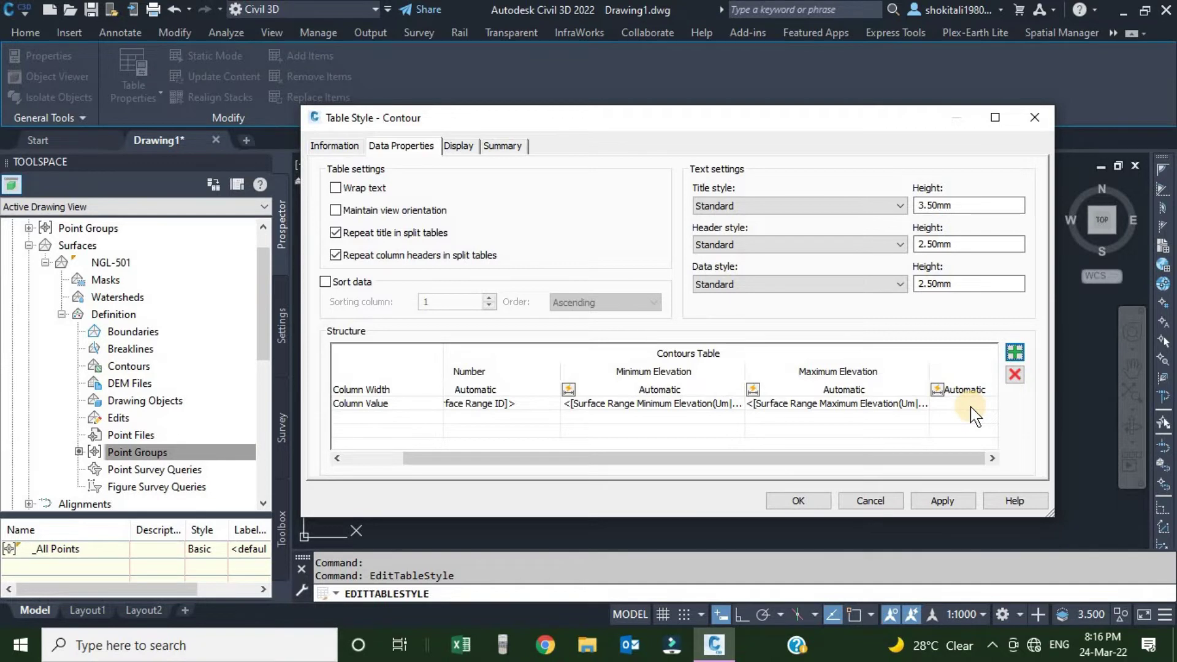
{"action": "left_click", "coordinate": [955, 373]}
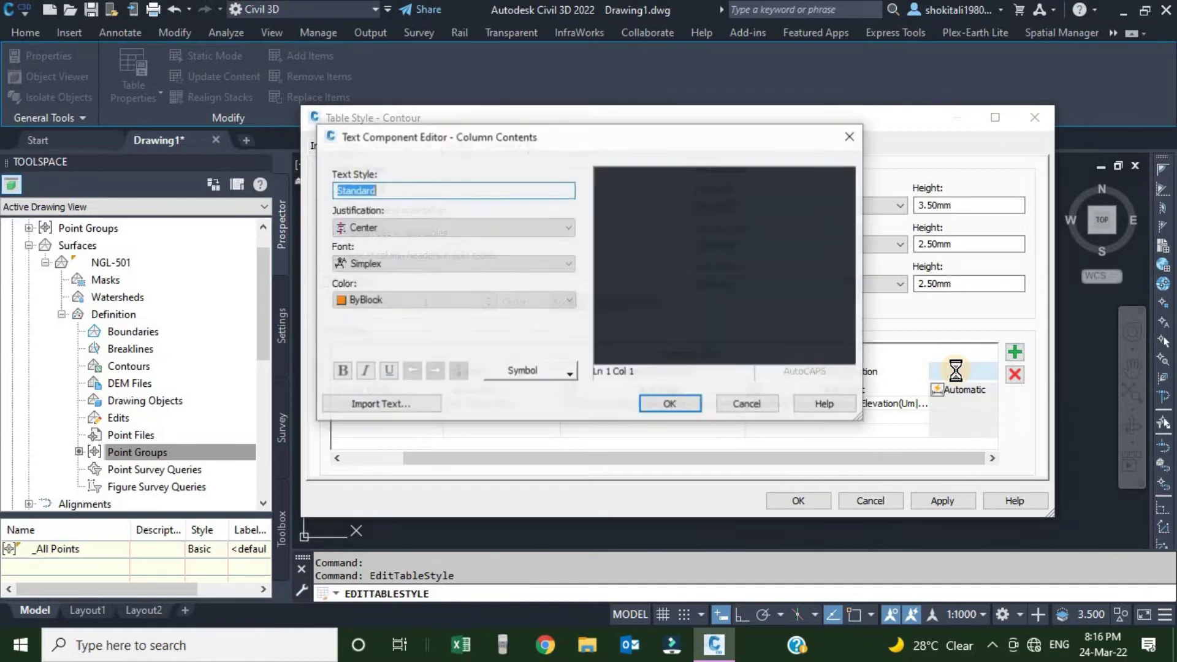
{"action": "left_click", "coordinate": [705, 179]}
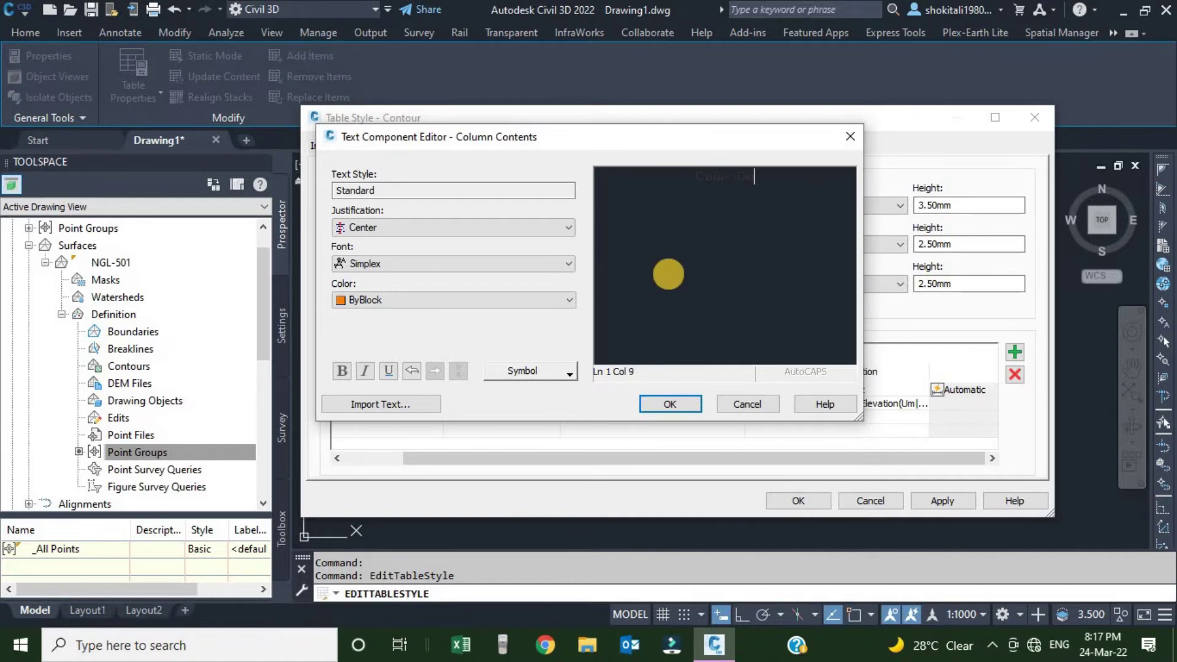
{"action": "left_click", "coordinate": [670, 404]}
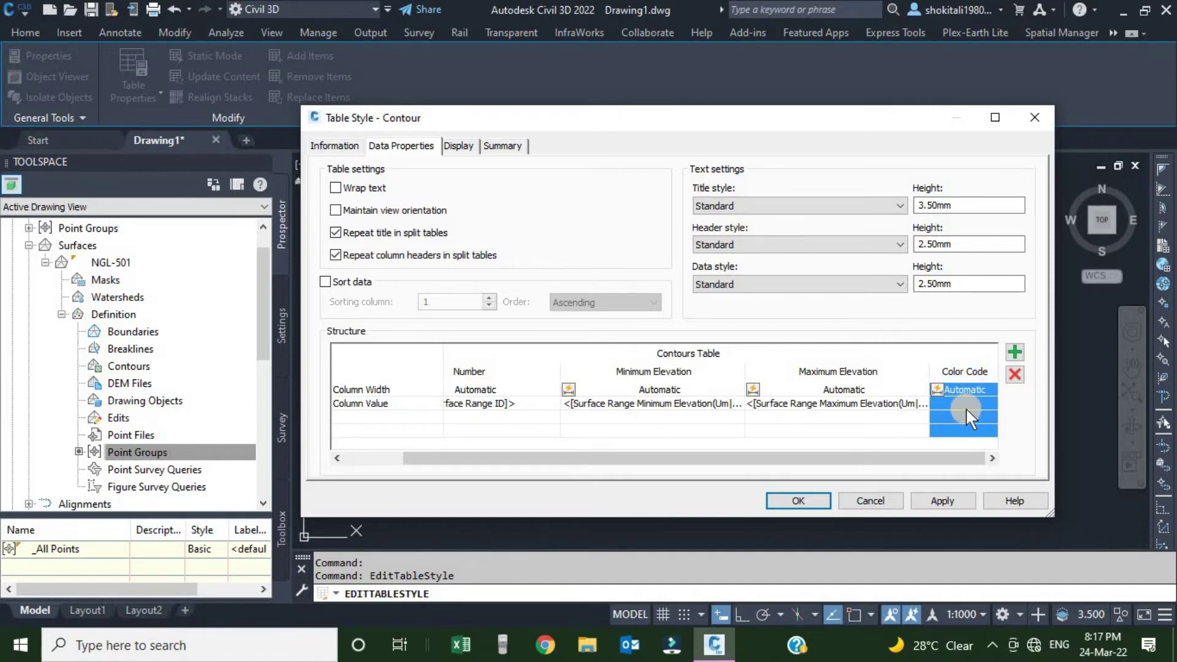
Set the Color Code column's value to the text "Surface Range Color", then apply and close the table style
{"action": "left_click", "coordinate": [962, 403]}
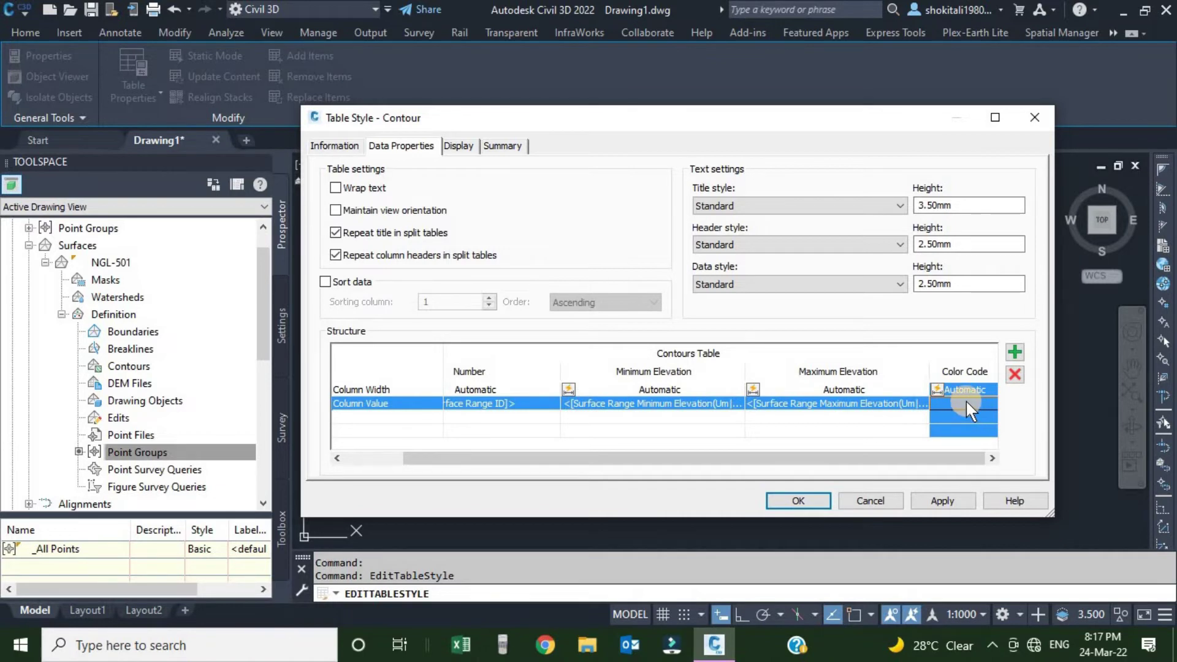
{"action": "double_click", "coordinate": [966, 402]}
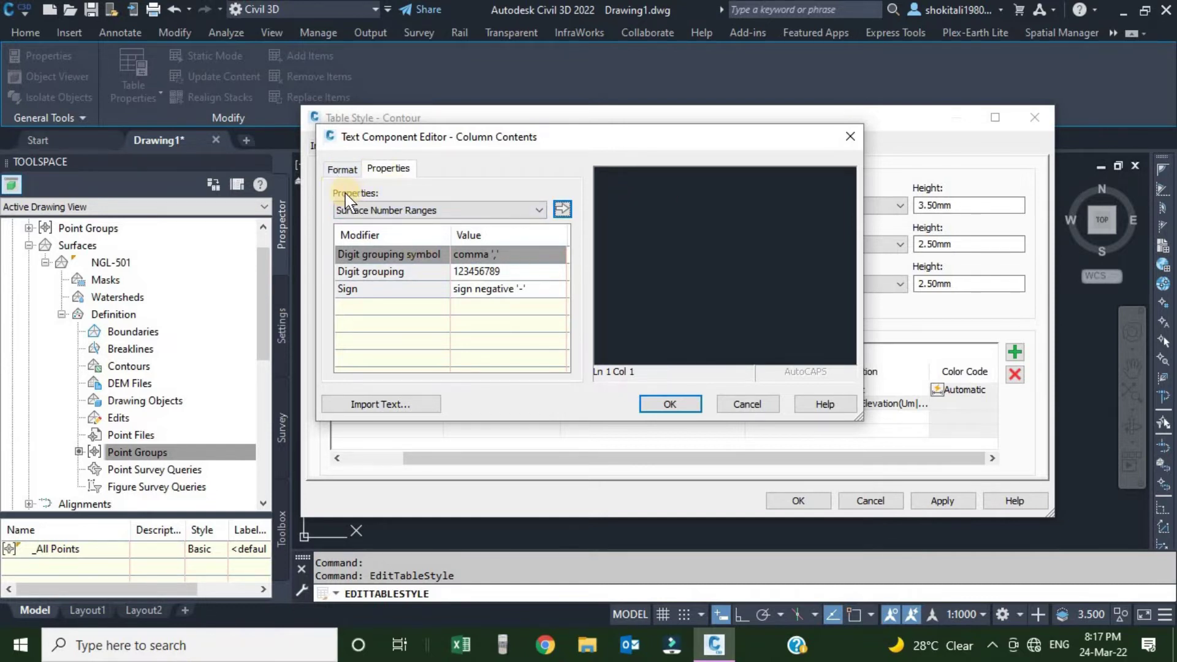
{"action": "left_click", "coordinate": [476, 209]}
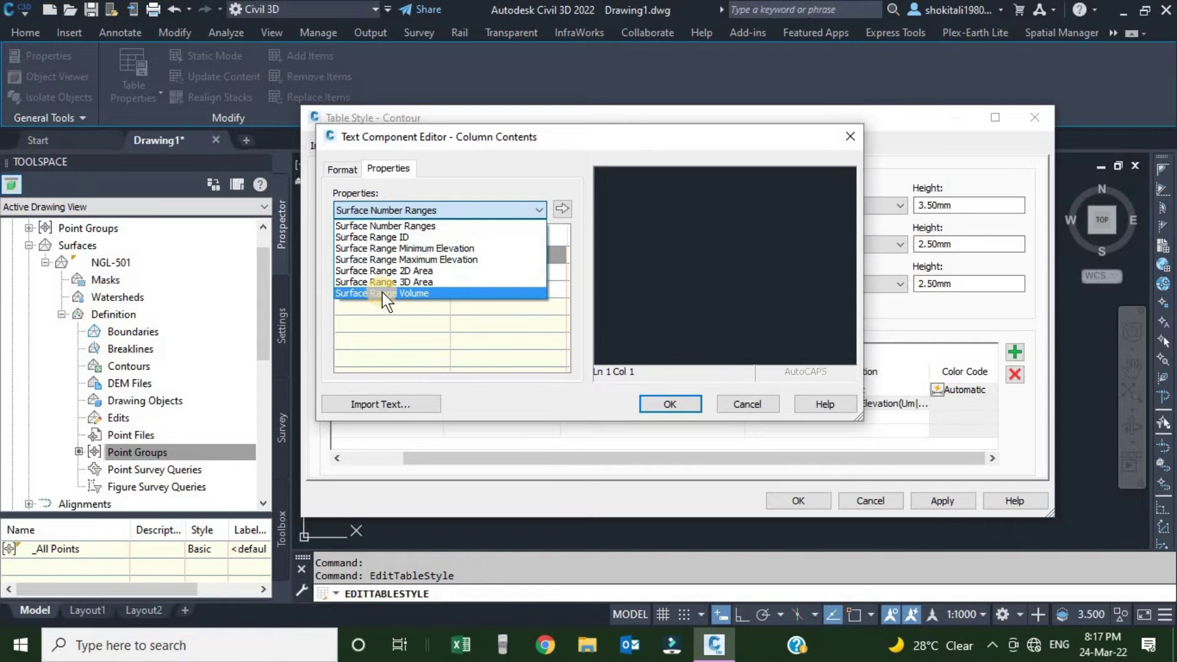
{"action": "left_click", "coordinate": [676, 178]}
{"action": "left_click", "coordinate": [711, 178]}
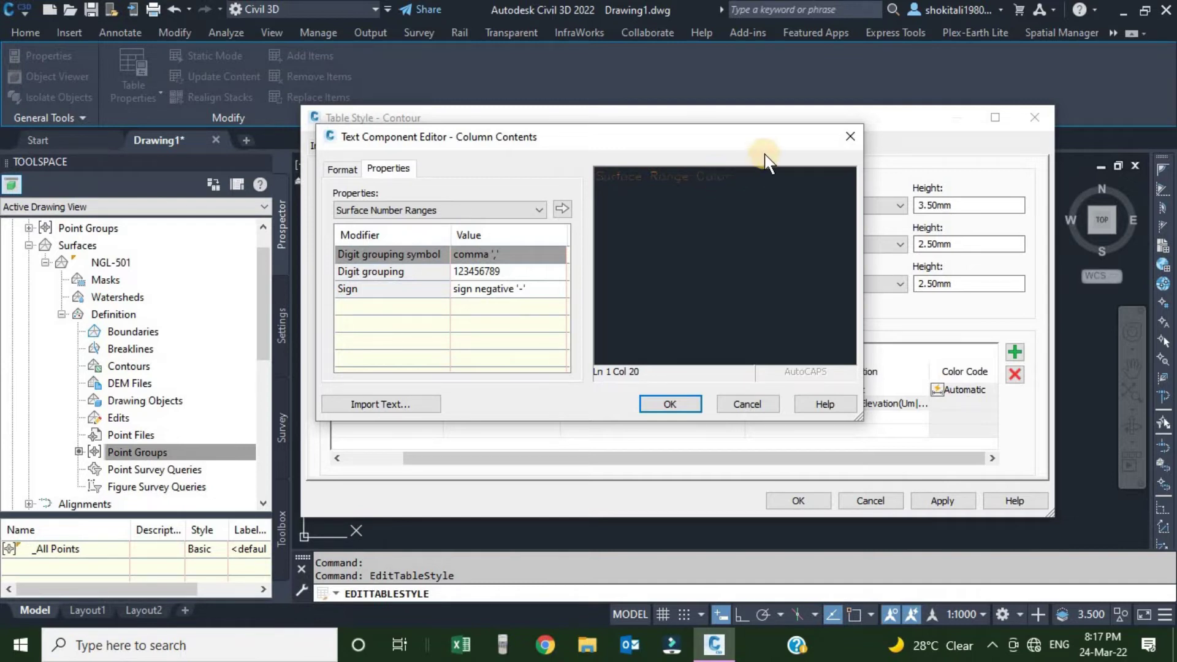
{"action": "left_click_drag", "start_coordinate": [691, 176], "coordinate": [584, 173]}
{"action": "scroll", "coordinate": [642, 174], "scroll_direction": "up", "scroll_amount": 7, "text": "ctrl"}
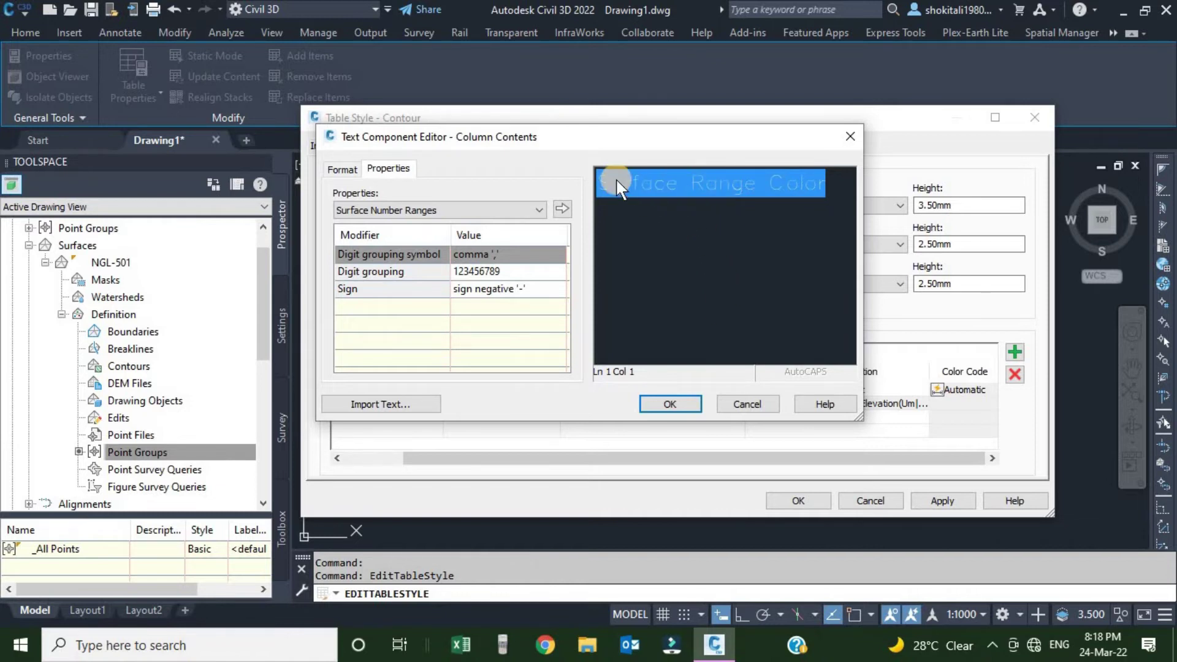
{"action": "left_click", "coordinate": [679, 405]}
{"action": "left_click", "coordinate": [938, 501]}
{"action": "left_click", "coordinate": [803, 502]}
{"action": "left_click", "coordinate": [803, 501]}
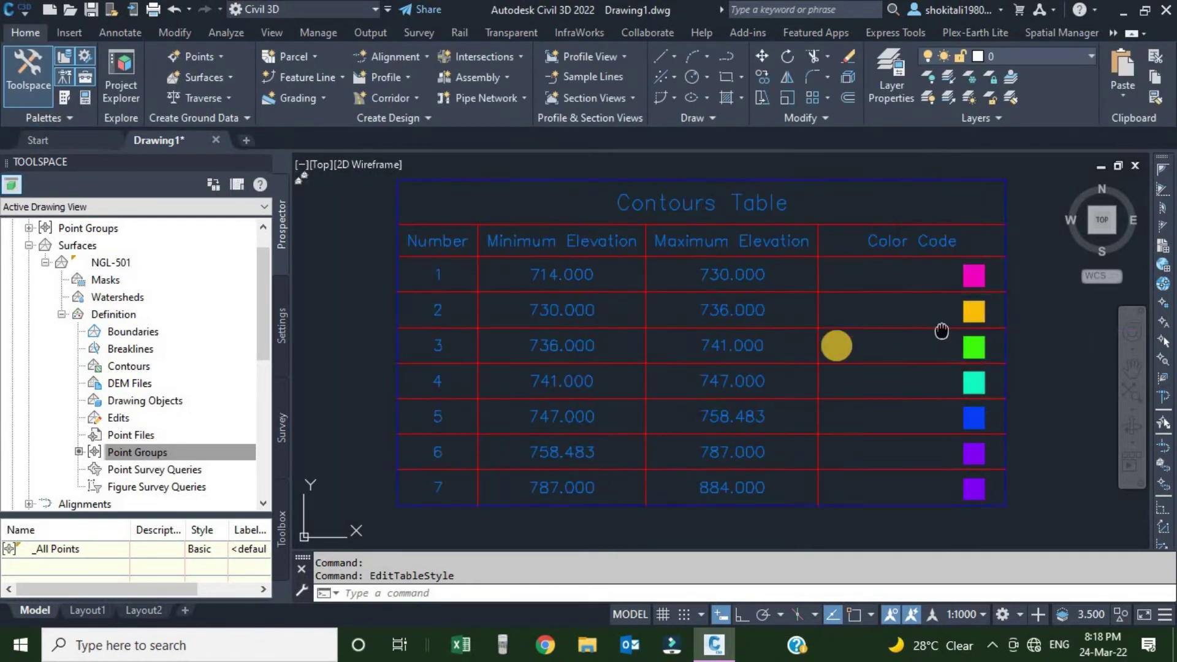
Examine the color swatches for each elevation range in the contours table's Color Code column
{"action": "middle_click_drag", "start_coordinate": [941, 331], "coordinate": [838, 346]}
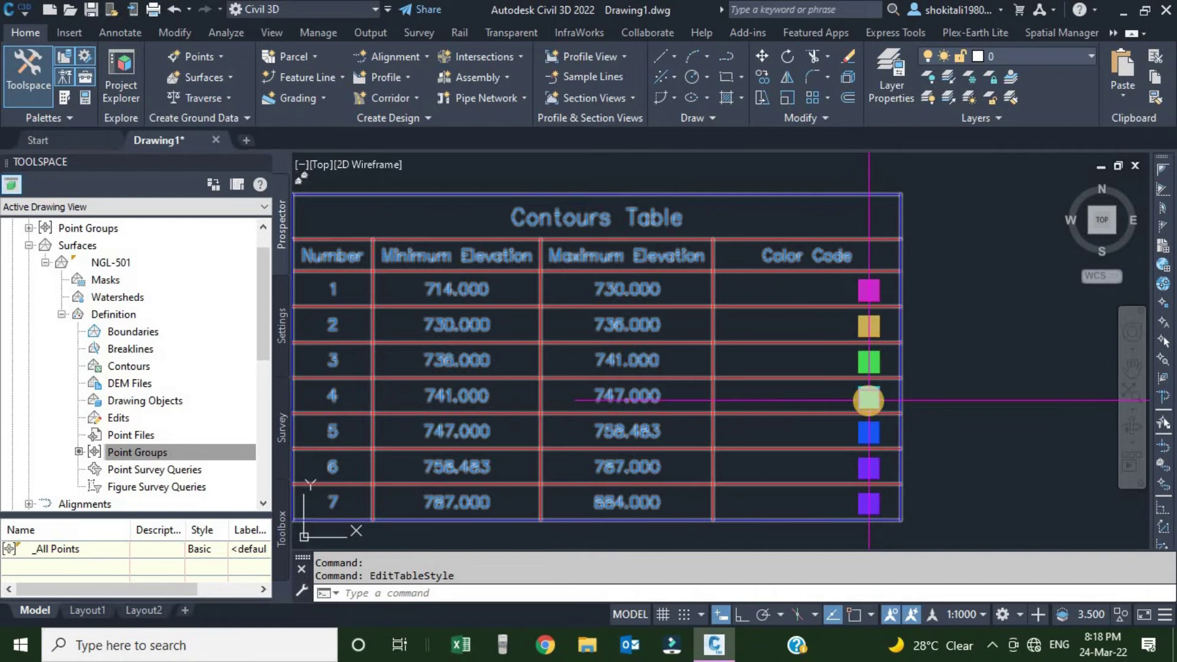
{"action": "scroll", "coordinate": [864, 381], "scroll_direction": "down", "scroll_amount": 2}
{"action": "scroll", "coordinate": [862, 362], "scroll_direction": "up", "scroll_amount": 4}
{"action": "scroll", "coordinate": [914, 302], "scroll_direction": "down", "scroll_amount": 3}
{"action": "middle_click_drag", "start_coordinate": [925, 310], "coordinate": [848, 316]}
{"action": "scroll", "coordinate": [849, 307], "scroll_direction": "up", "scroll_amount": 1}
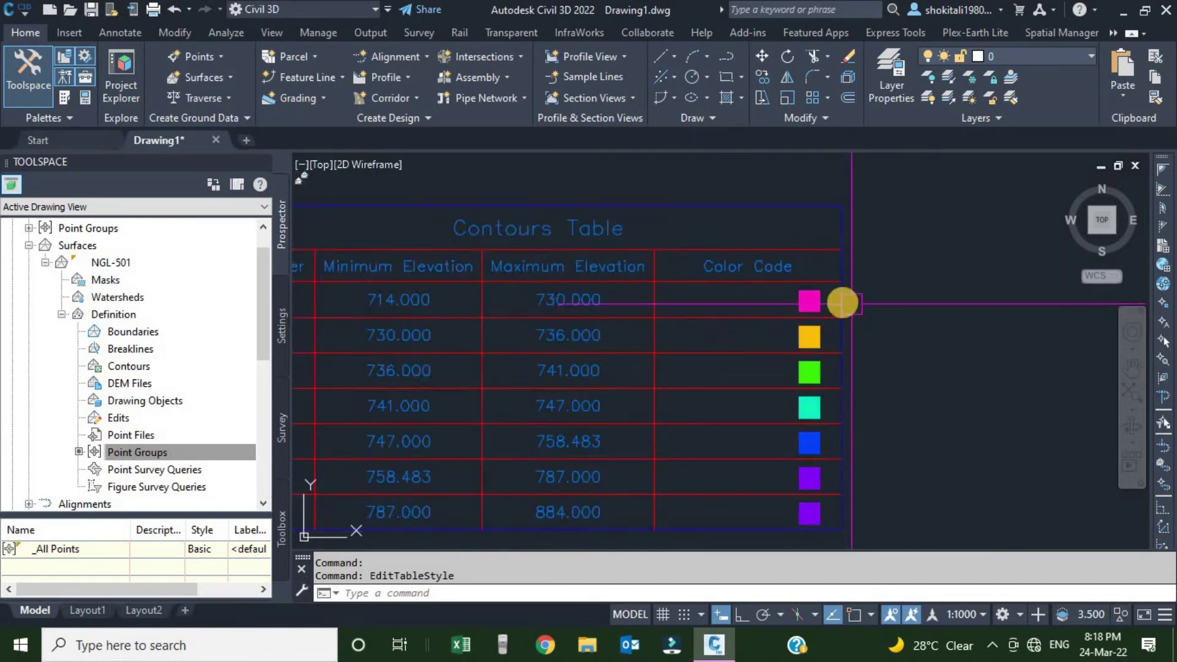
{"action": "scroll", "coordinate": [844, 301], "scroll_direction": "down", "scroll_amount": 3}
{"action": "scroll", "coordinate": [840, 302], "scroll_direction": "up", "scroll_amount": 3}
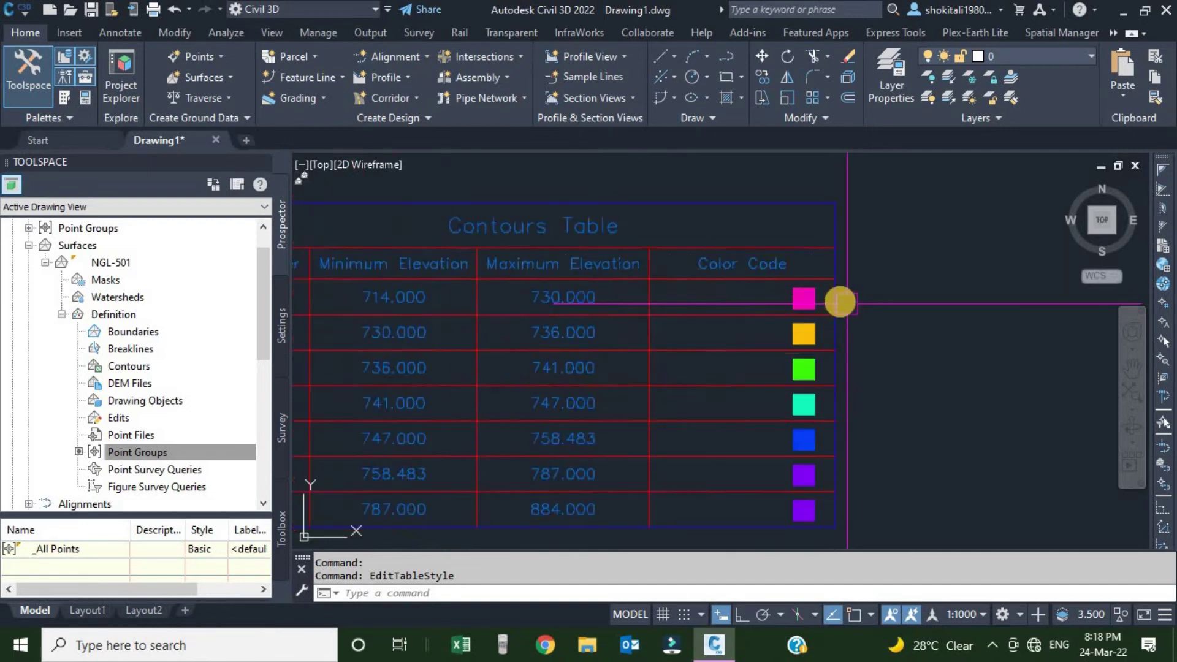
Review the Color Code column's definition in the contours table style and close it without changes
{"action": "left_click", "coordinate": [838, 299]}
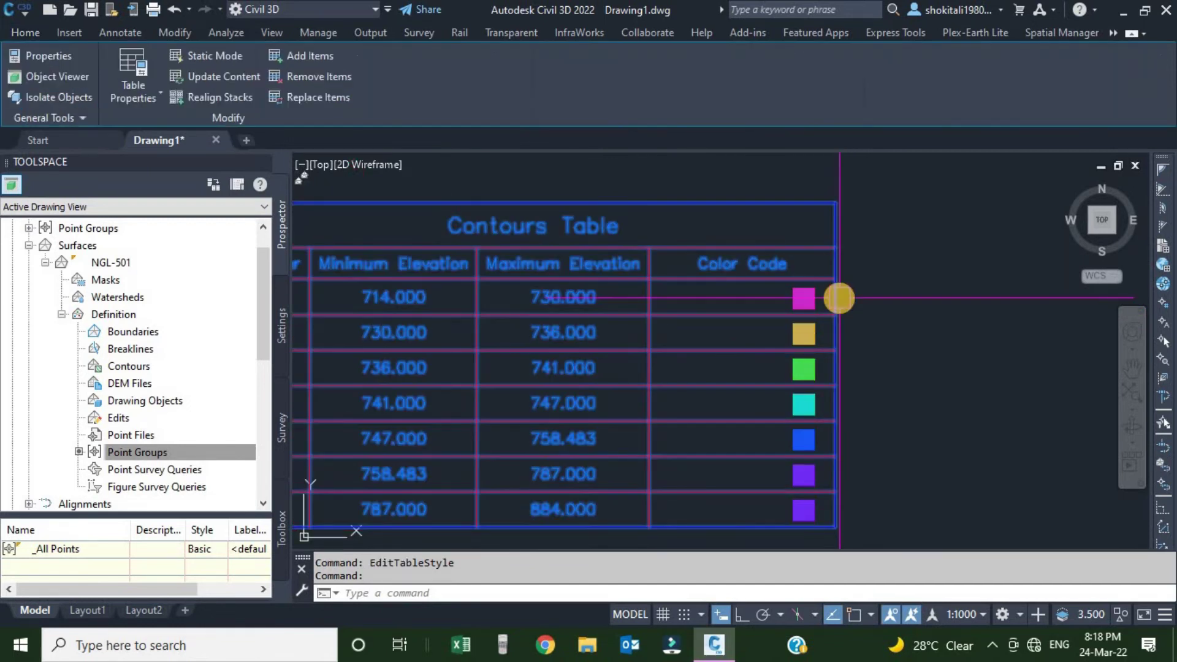
{"action": "right_click", "coordinate": [847, 294]}
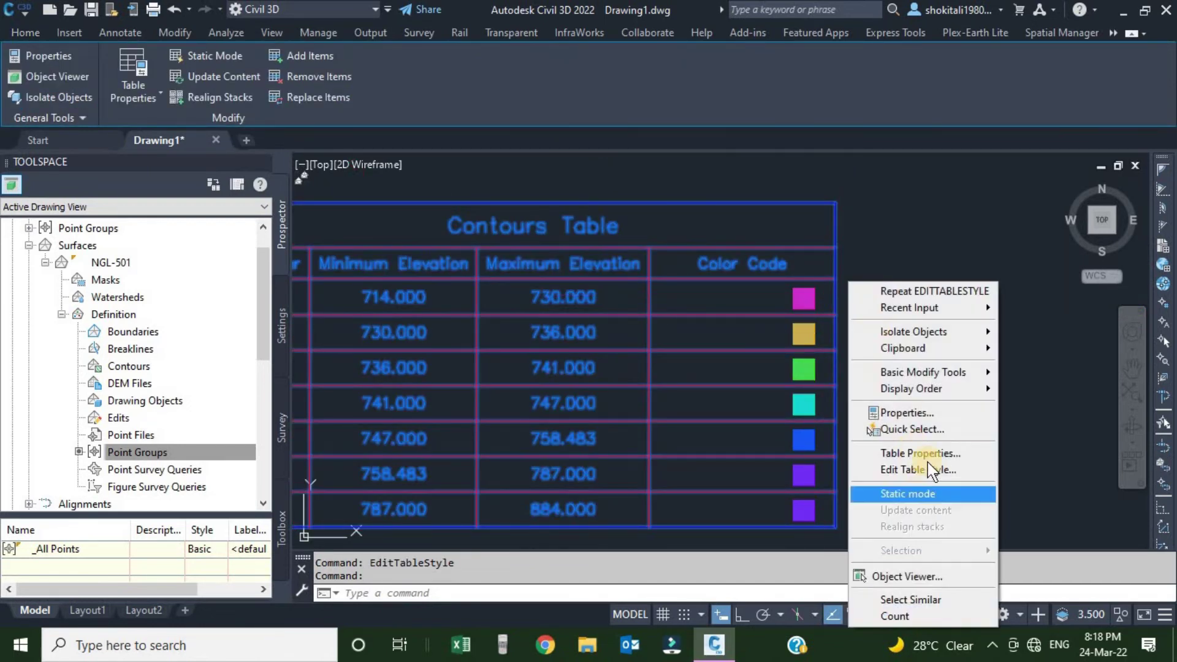
{"action": "left_click", "coordinate": [927, 470]}
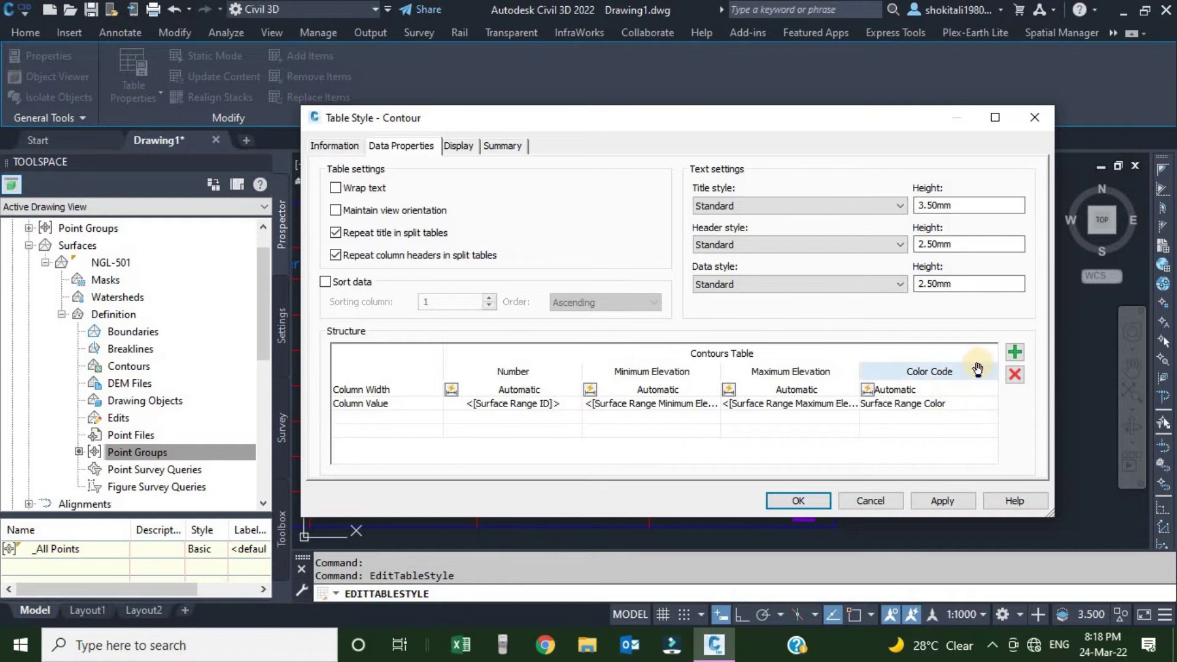
{"action": "left_click", "coordinate": [867, 500]}
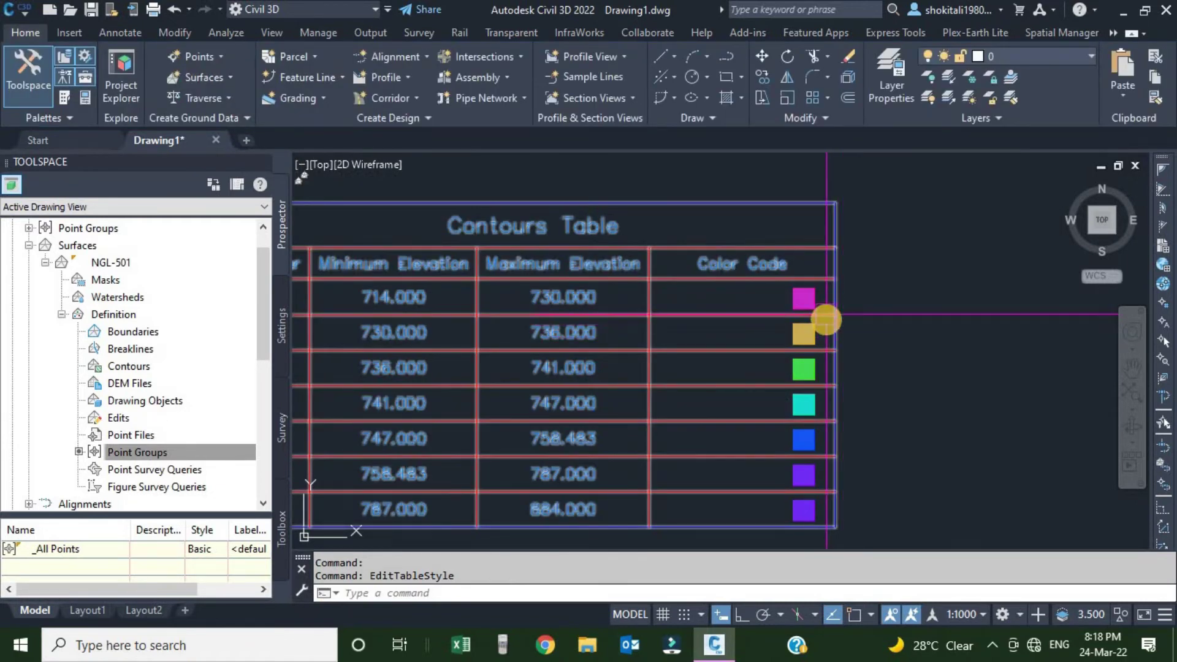
Examine the colored contours across surface NGL-501 in relation to the contours table, both as a whole and up close
{"action": "scroll", "coordinate": [819, 326], "scroll_direction": "down", "scroll_amount": 10}
{"action": "scroll", "coordinate": [725, 340], "scroll_direction": "up", "scroll_amount": 4}
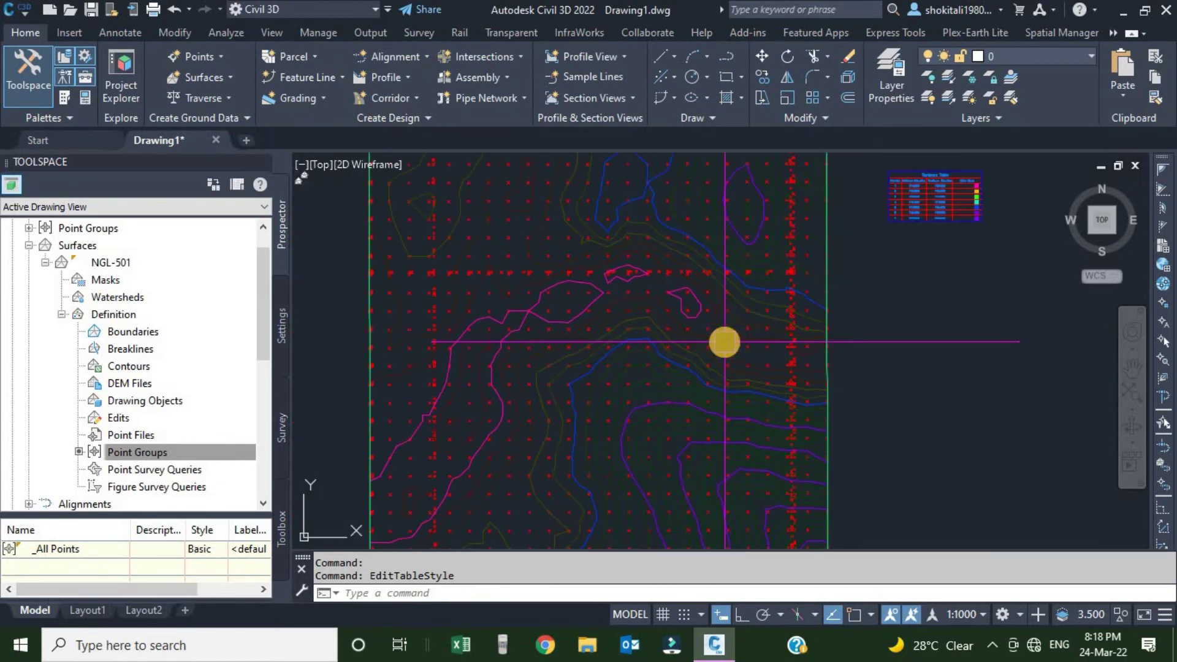
{"action": "scroll", "coordinate": [670, 349], "scroll_direction": "down", "scroll_amount": 4}
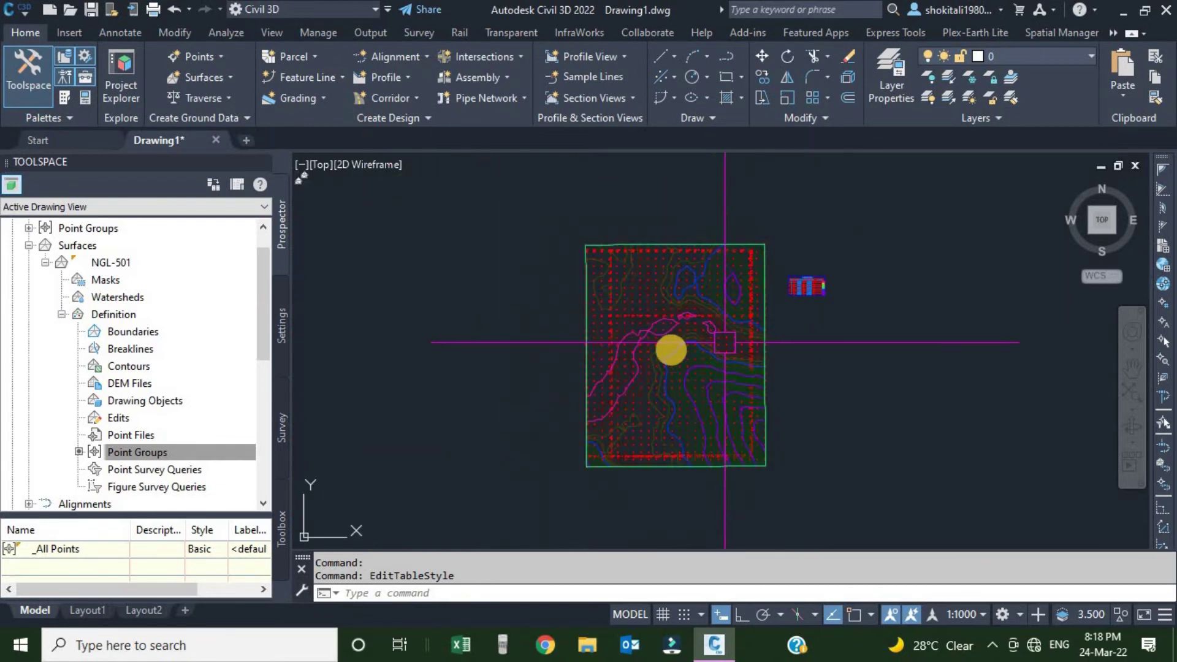
{"action": "scroll", "coordinate": [660, 354], "scroll_direction": "up", "scroll_amount": 4}
{"action": "scroll", "coordinate": [668, 359], "scroll_direction": "down", "scroll_amount": 2}
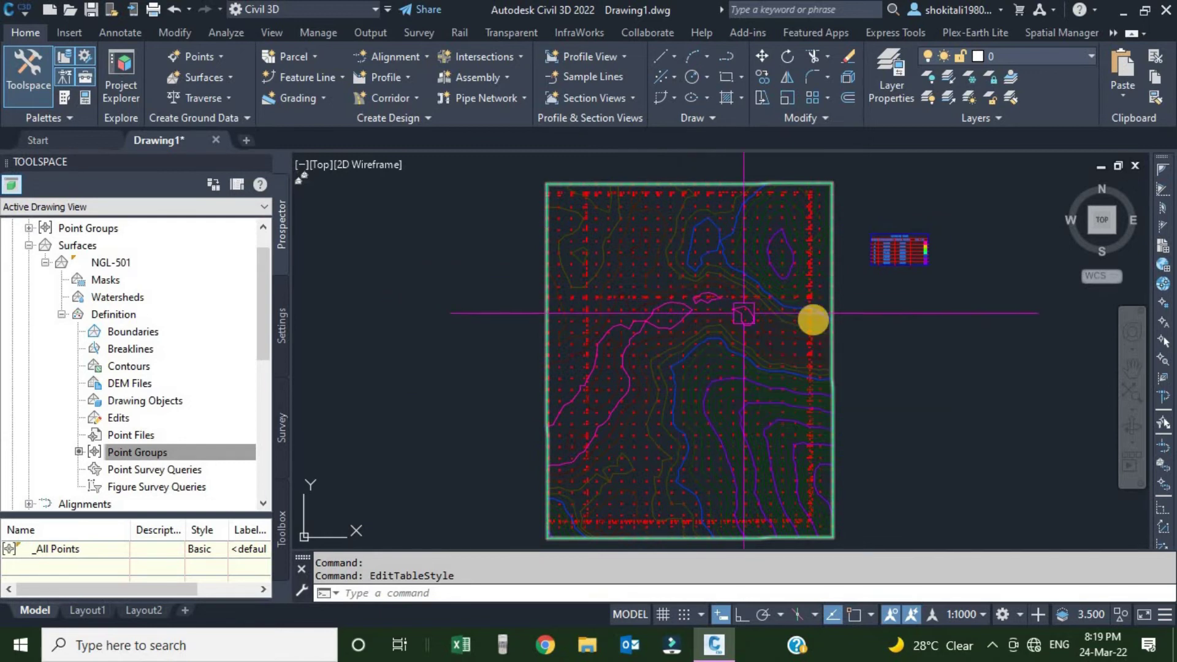
{"action": "scroll", "coordinate": [678, 352], "scroll_direction": "up", "scroll_amount": 4}
{"action": "scroll", "coordinate": [668, 335], "scroll_direction": "down", "scroll_amount": 5}
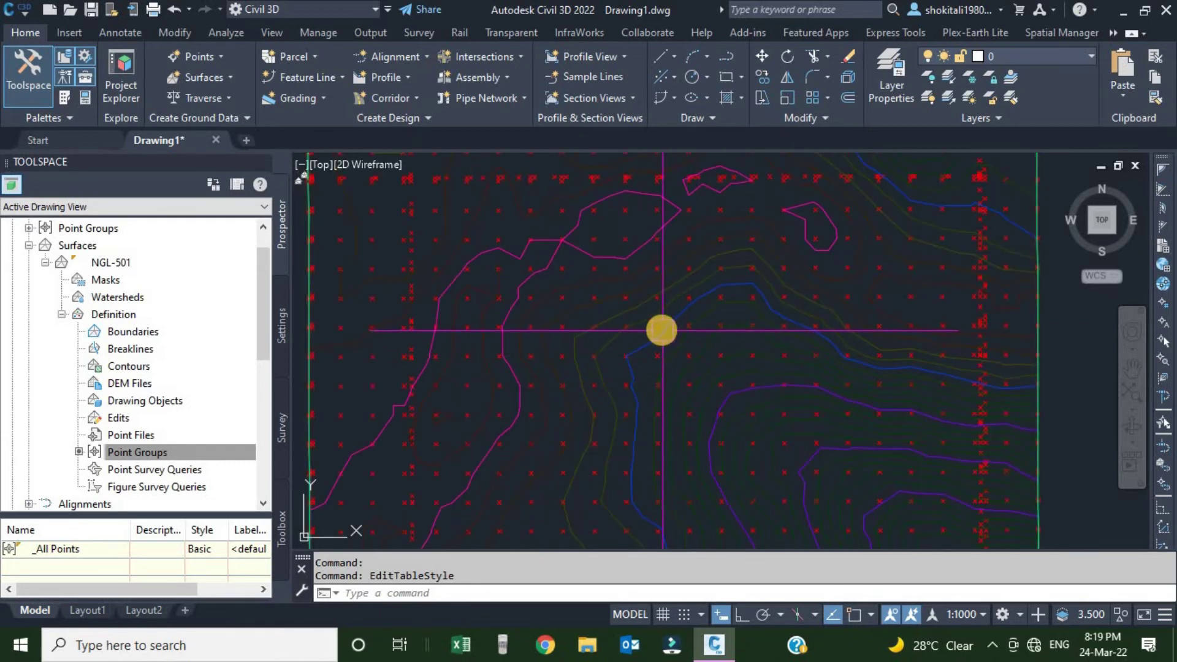
{"action": "scroll", "coordinate": [664, 341], "scroll_direction": "up", "scroll_amount": 6}
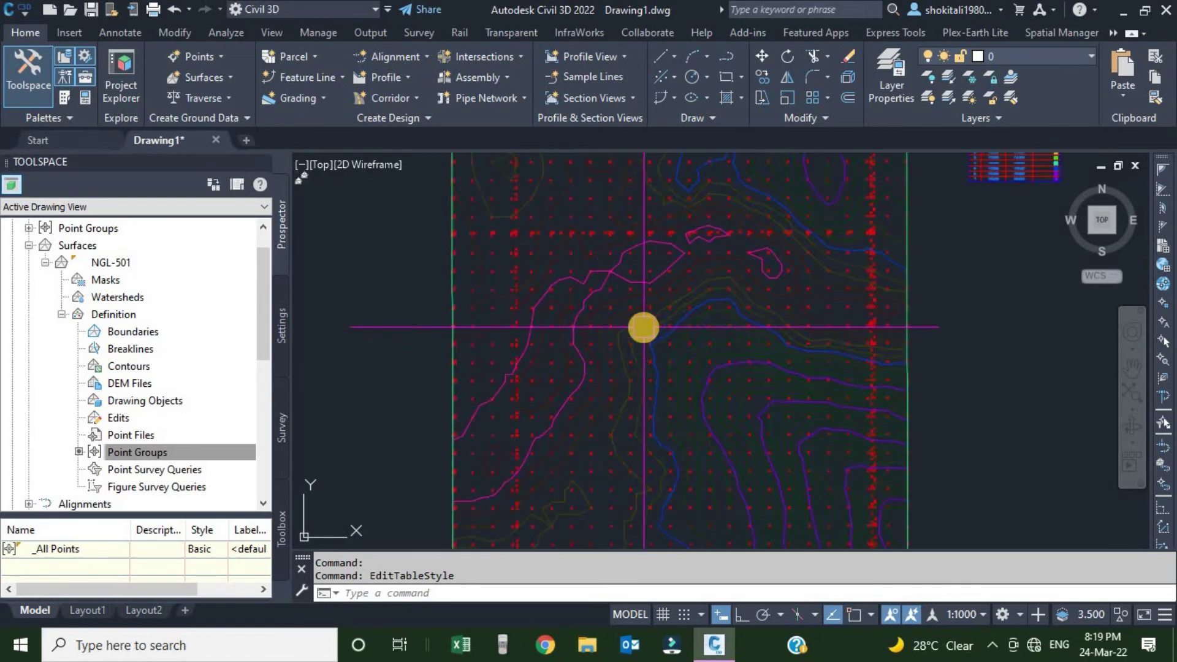
{"action": "scroll", "coordinate": [641, 326], "scroll_direction": "up", "scroll_amount": 4}
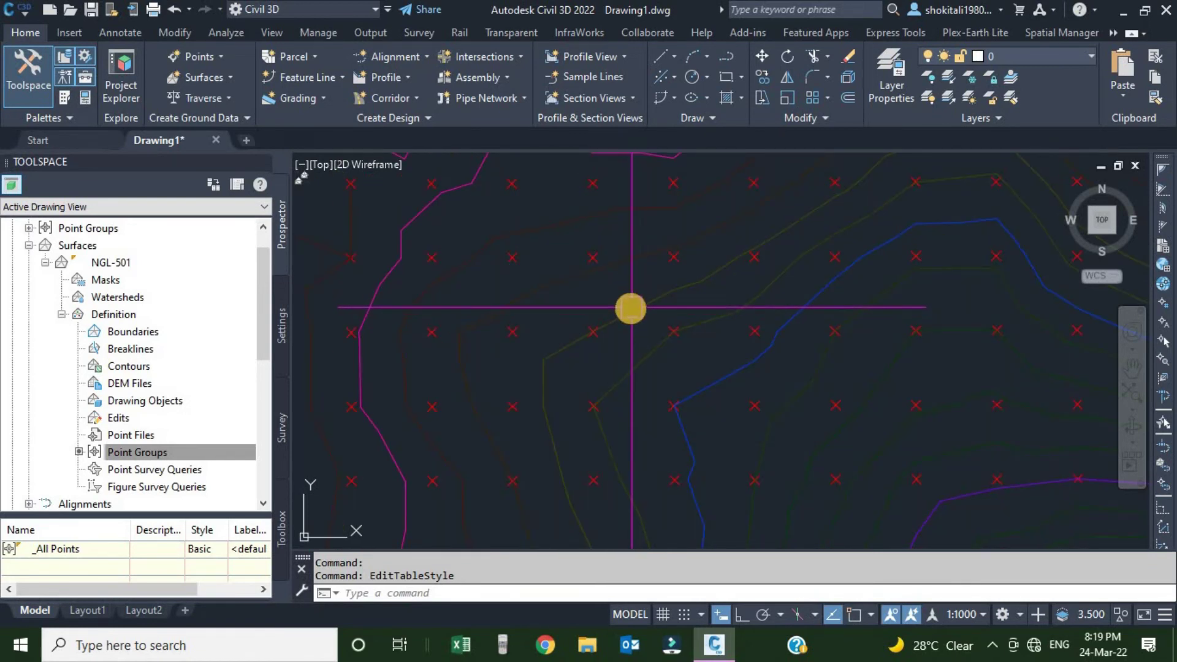
Choose Elevation Banding (2D) as the surface style in the properties of surface NGL-501
{"action": "left_click", "coordinate": [631, 309]}
{"action": "scroll", "coordinate": [631, 309], "scroll_direction": "down", "scroll_amount": 8}
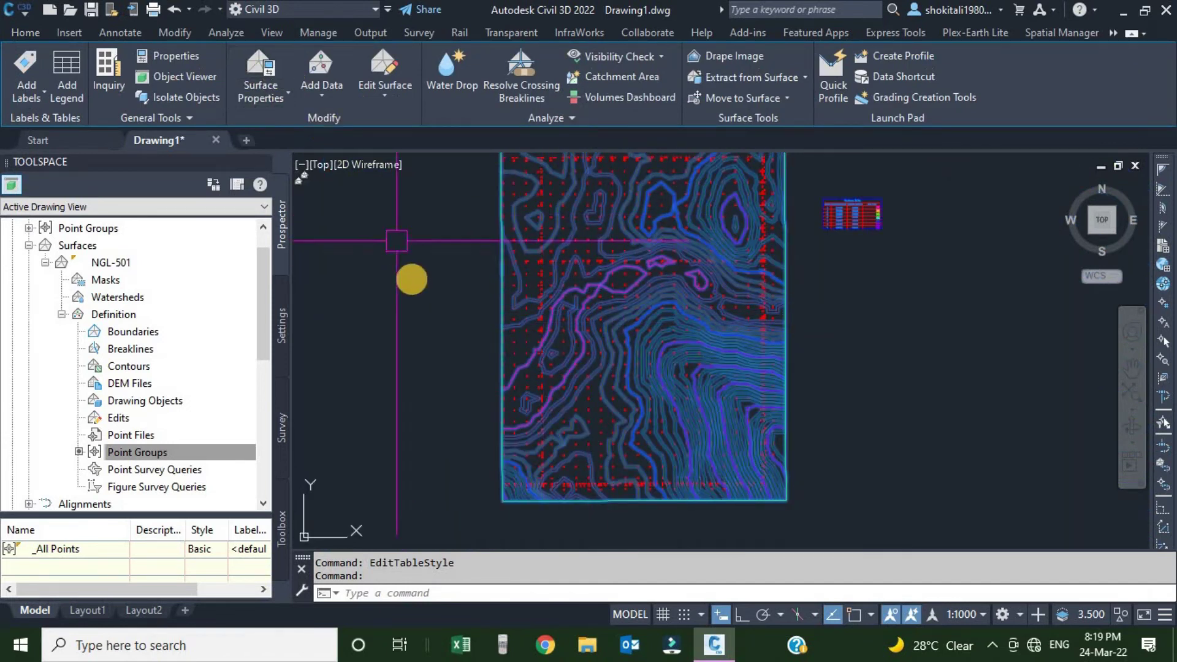
{"action": "right_click", "coordinate": [428, 259]}
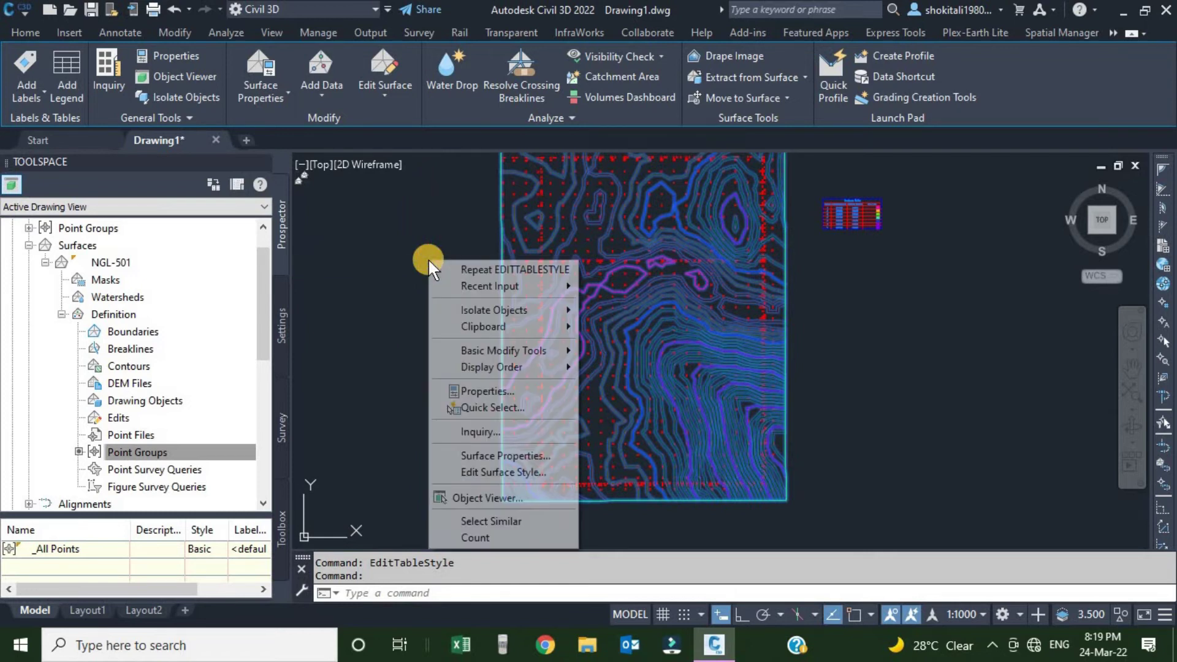
{"action": "left_click", "coordinate": [489, 455]}
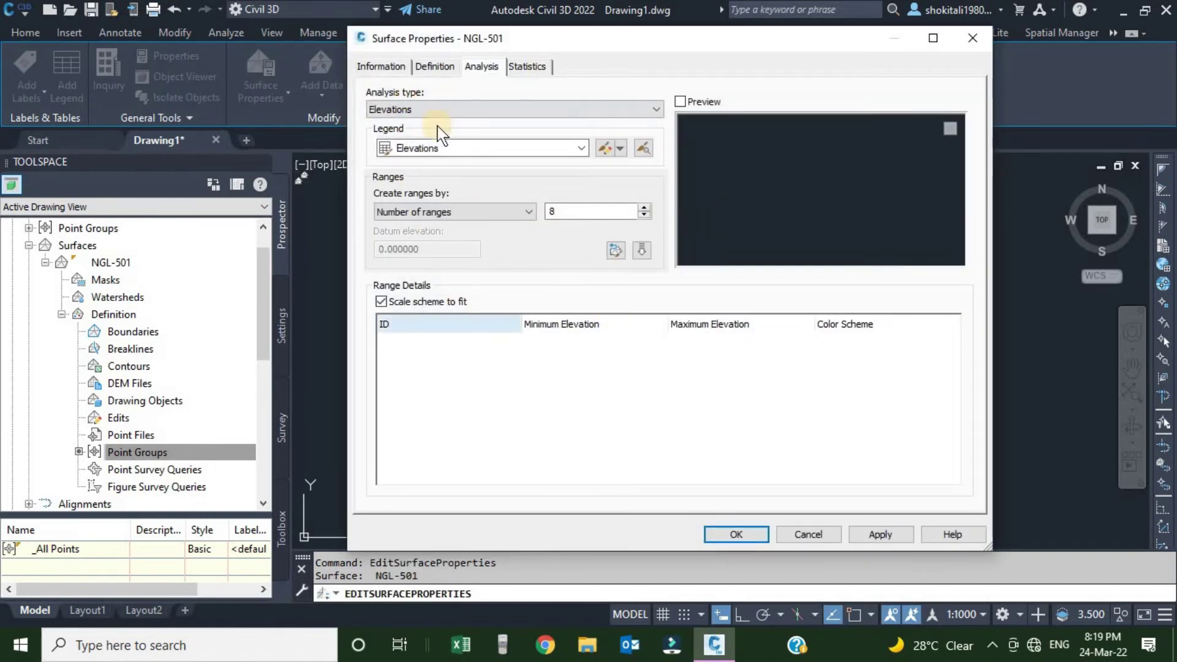
{"action": "left_click", "coordinate": [380, 65]}
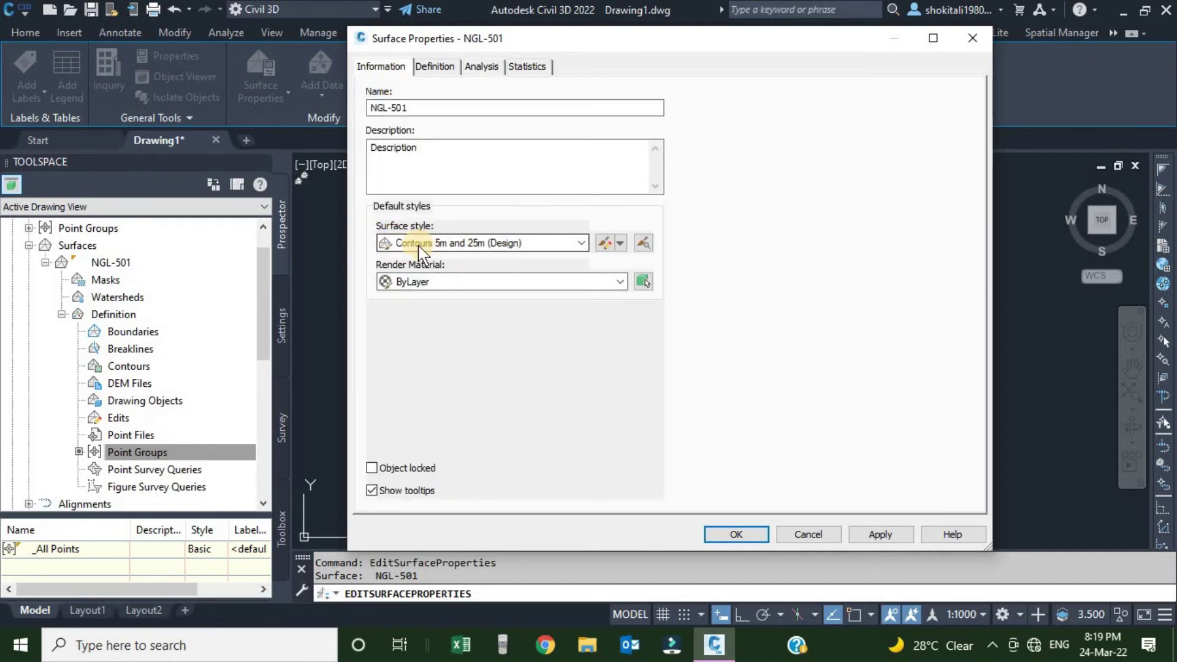
{"action": "left_click", "coordinate": [582, 243]}
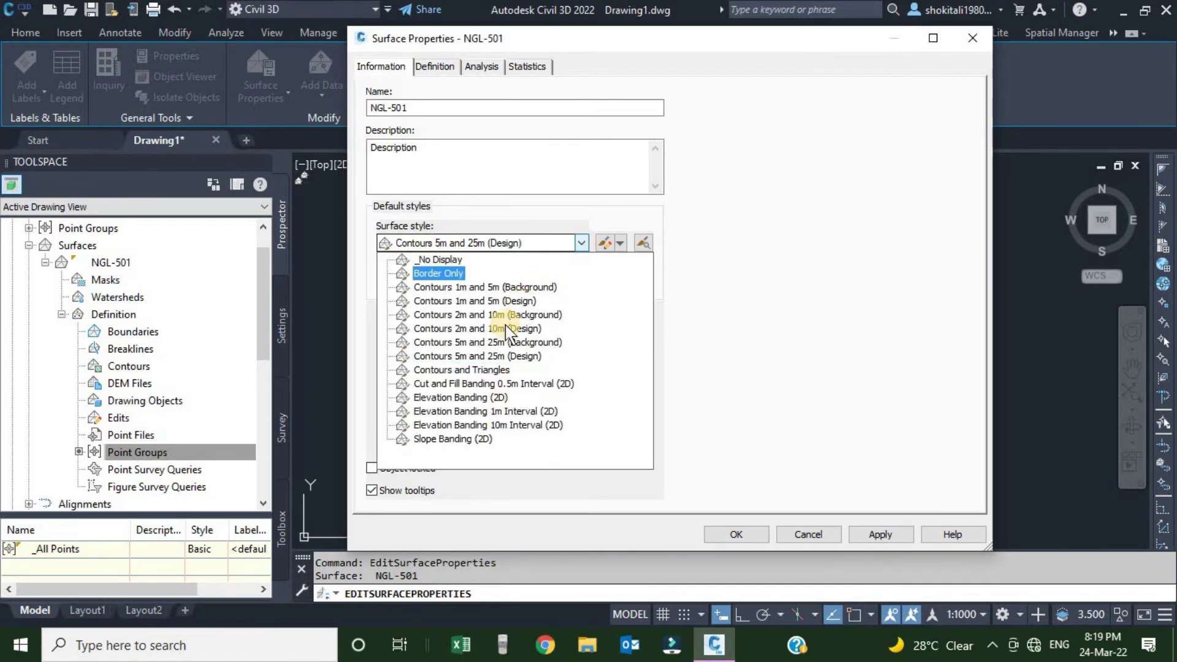
{"action": "left_click", "coordinate": [469, 398]}
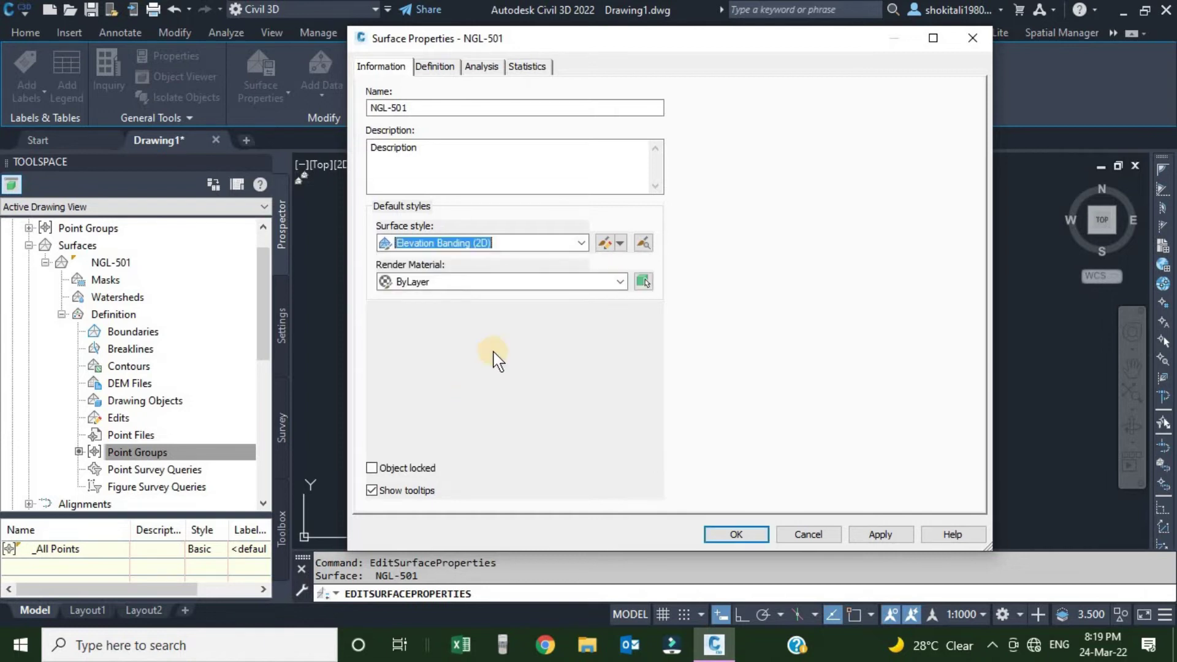
Run the Elevations analysis on surface NGL-501 with 8 ranges created by number of ranges
{"action": "left_click", "coordinate": [481, 66]}
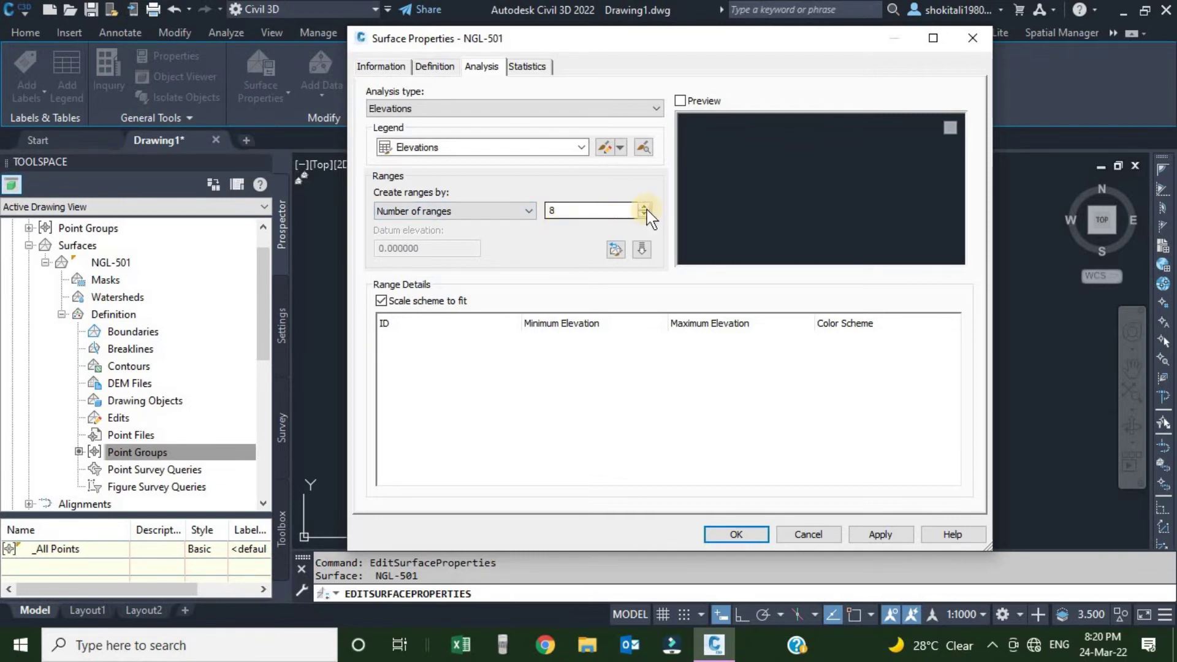
{"action": "left_click_drag", "start_coordinate": [600, 207], "coordinate": [535, 214]}
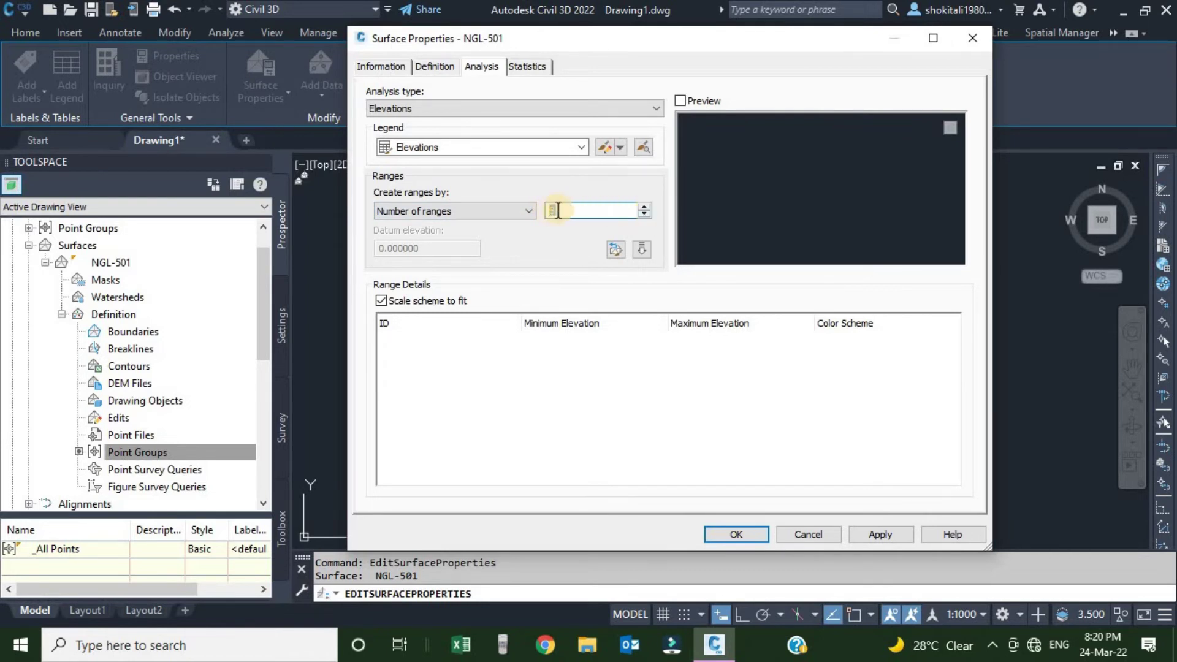
{"action": "left_click", "coordinate": [642, 249]}
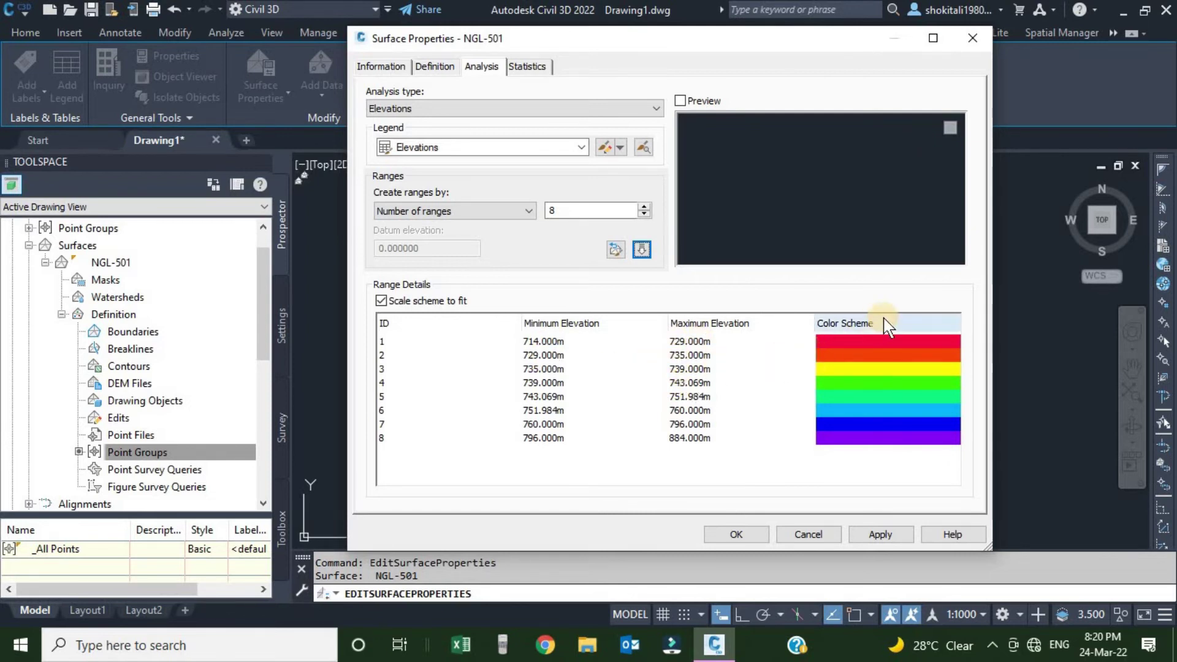
Set the color of elevation range 2 to magenta, index color 6
{"action": "left_click", "coordinate": [870, 352]}
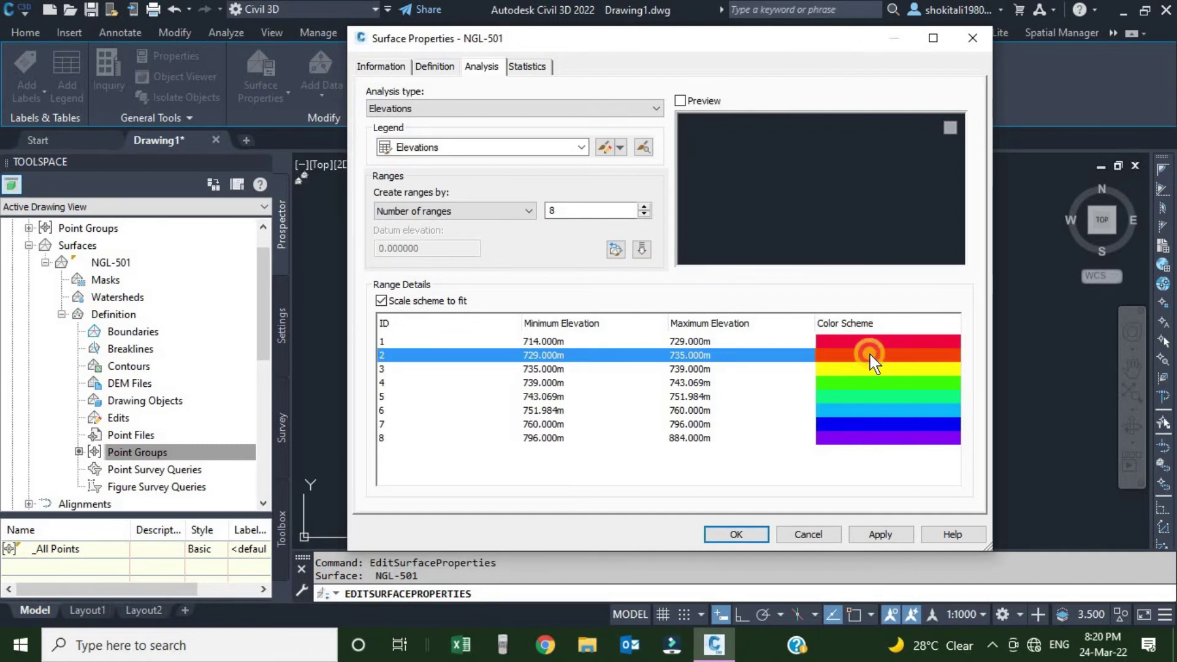
{"action": "left_click", "coordinate": [871, 353]}
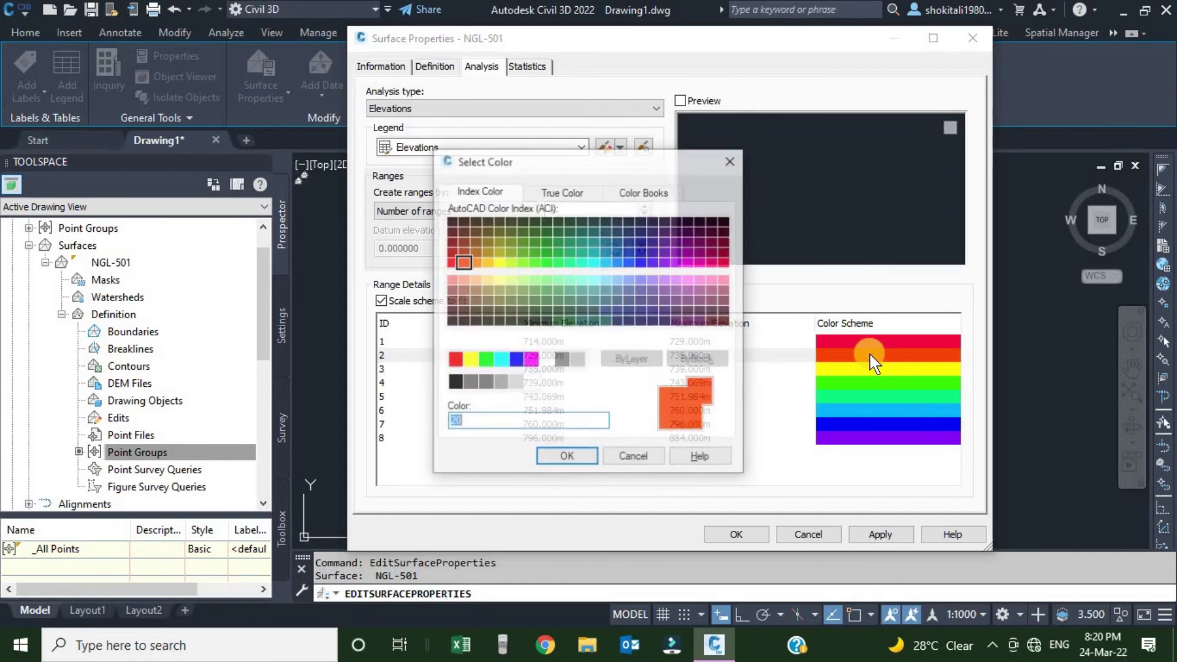
{"action": "left_click", "coordinate": [530, 360]}
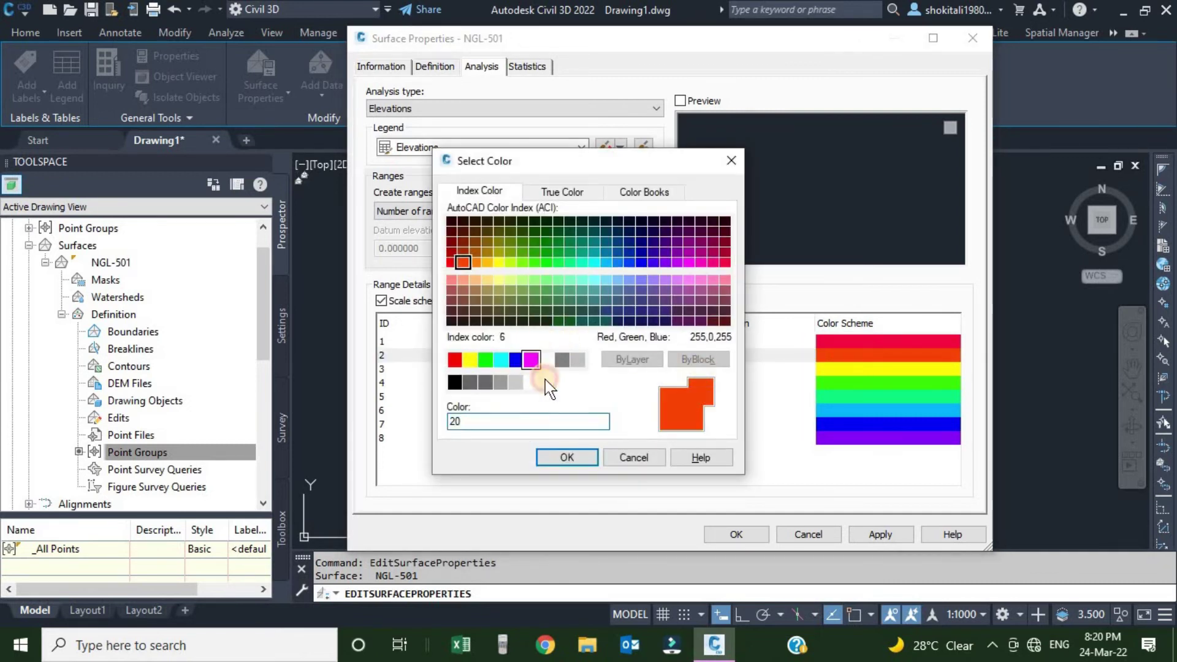
{"action": "left_click", "coordinate": [566, 458]}
Set the color of elevation range 5 to dark blue
{"action": "left_click", "coordinate": [863, 393]}
{"action": "left_click", "coordinate": [836, 390]}
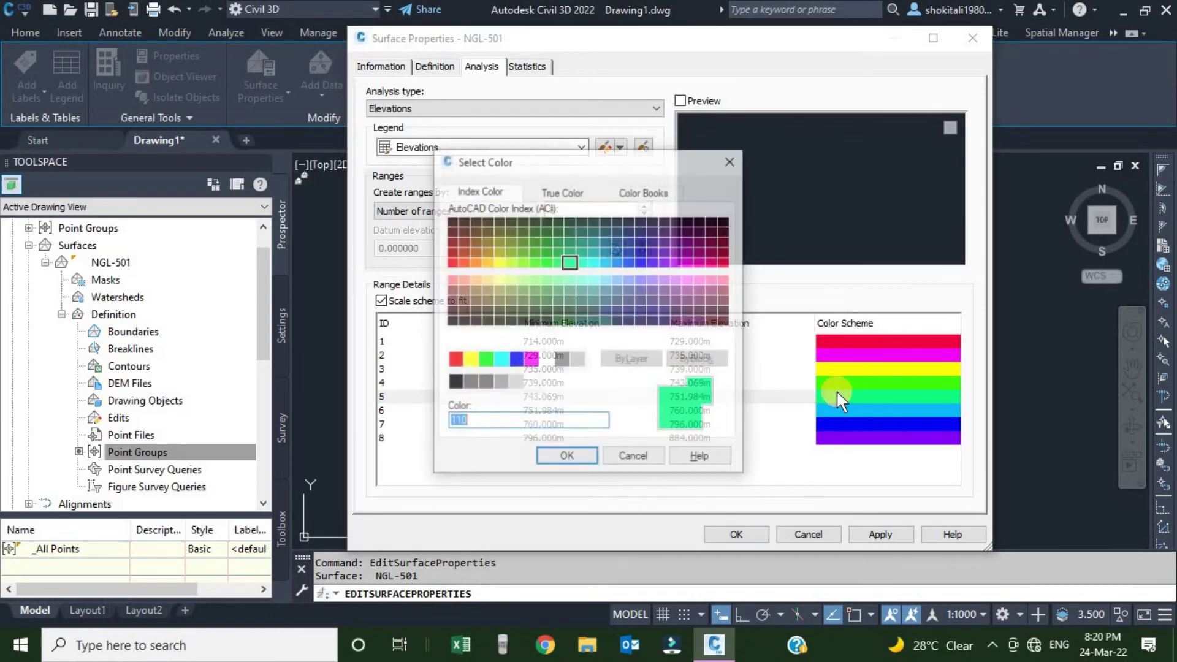
{"action": "left_click", "coordinate": [452, 279]}
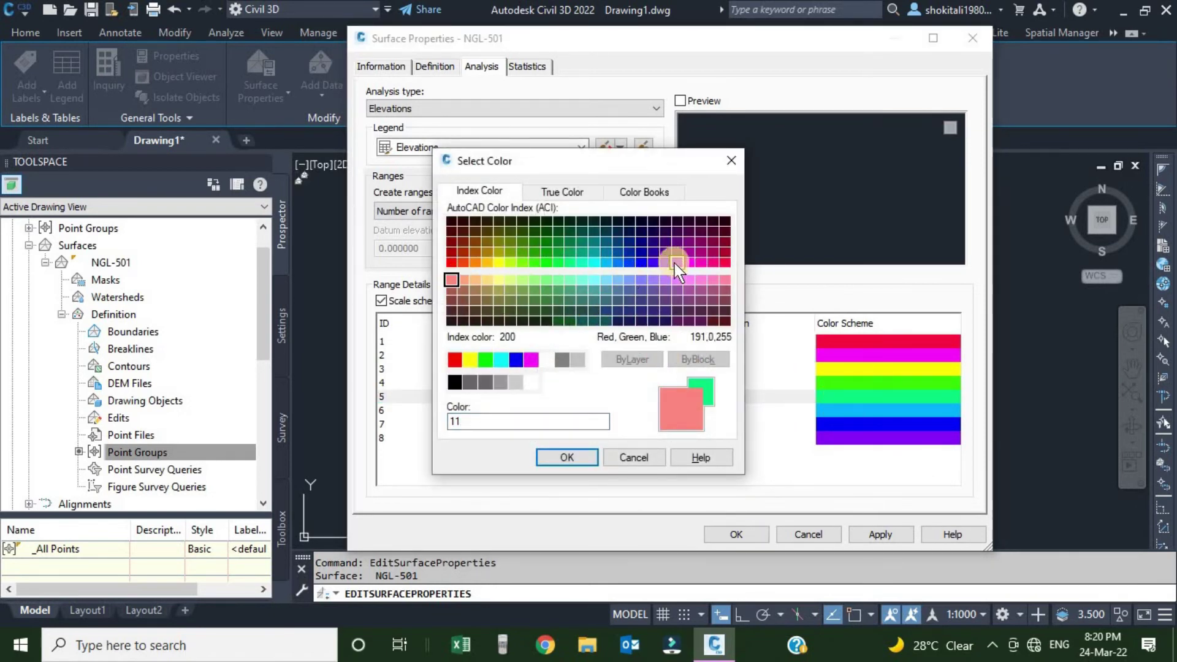
{"action": "left_click", "coordinate": [629, 252]}
{"action": "left_click", "coordinate": [579, 457]}
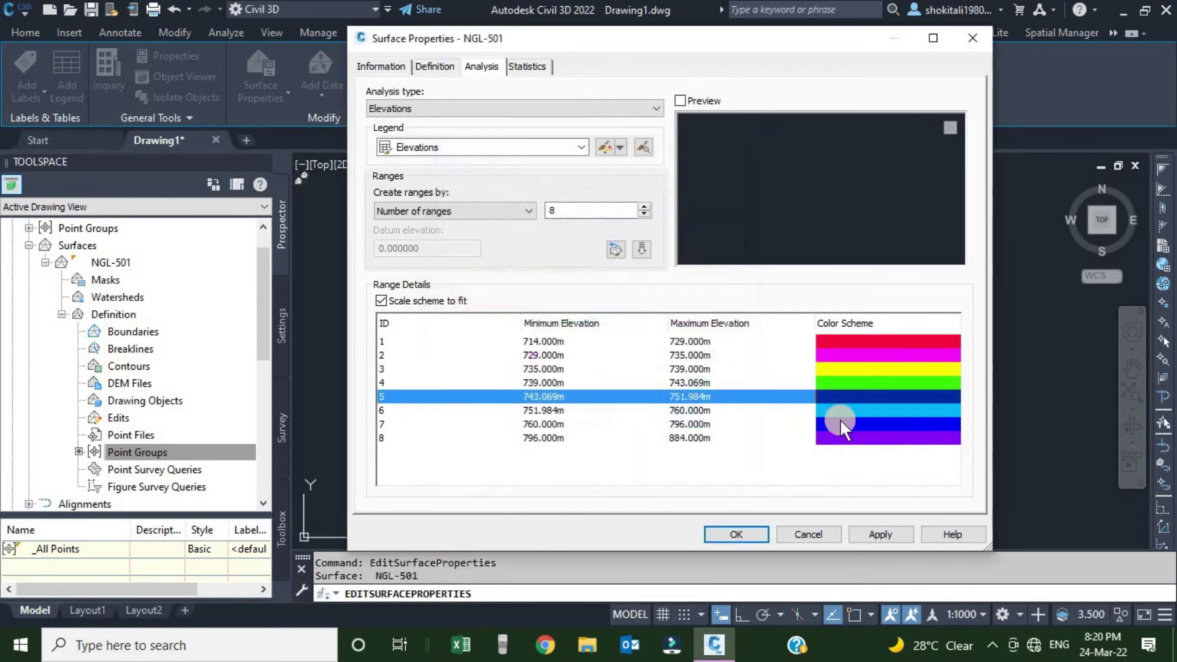
Change elevation range 7 to a muted purple and elevation range 8 to dark olive green
{"action": "left_click", "coordinate": [859, 422]}
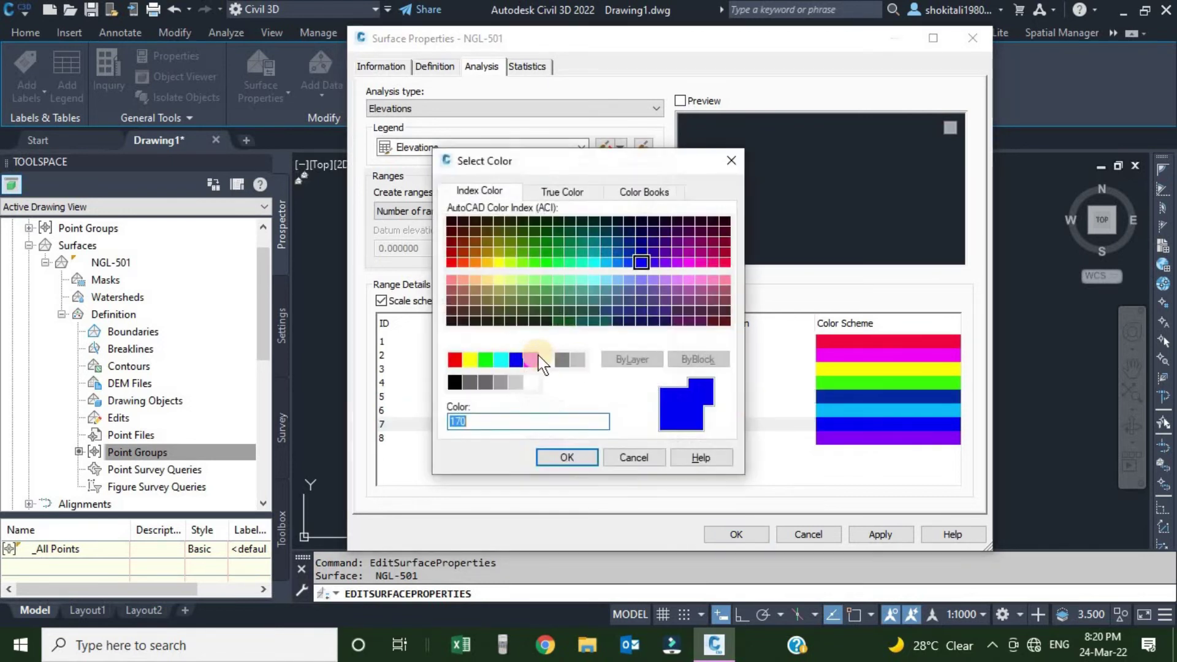
{"action": "left_click", "coordinate": [677, 290]}
{"action": "left_click", "coordinate": [567, 457]}
{"action": "left_click", "coordinate": [891, 437]}
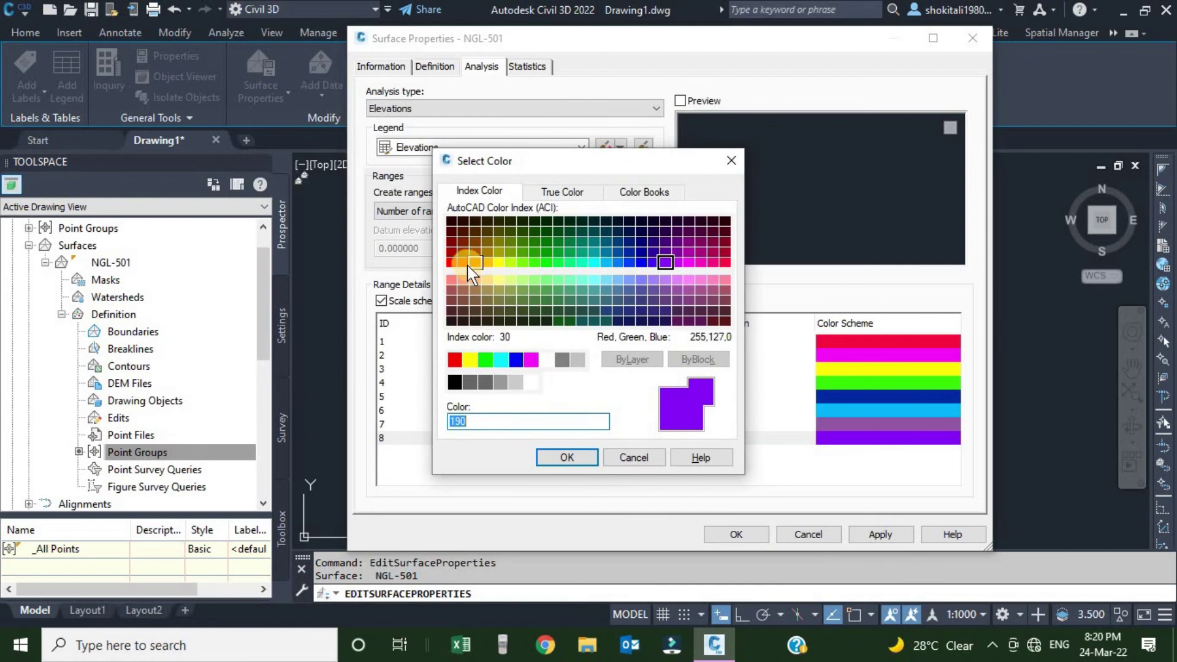
{"action": "left_click", "coordinate": [520, 239]}
{"action": "left_click", "coordinate": [576, 460]}
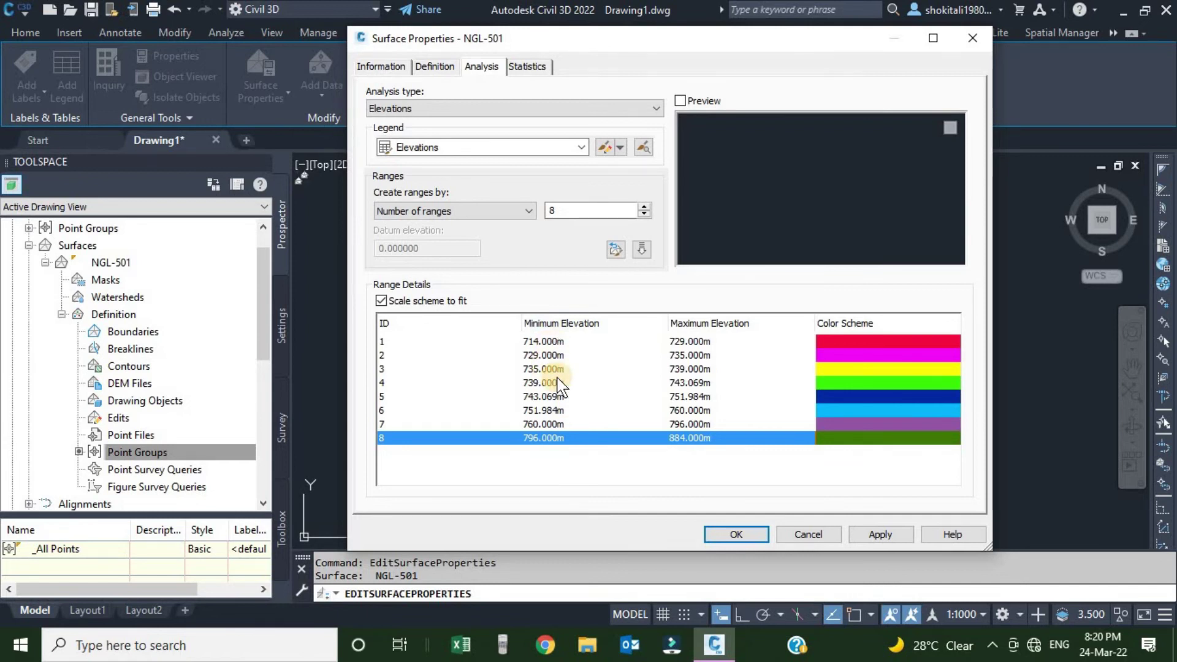
{"action": "left_click", "coordinate": [717, 342]}
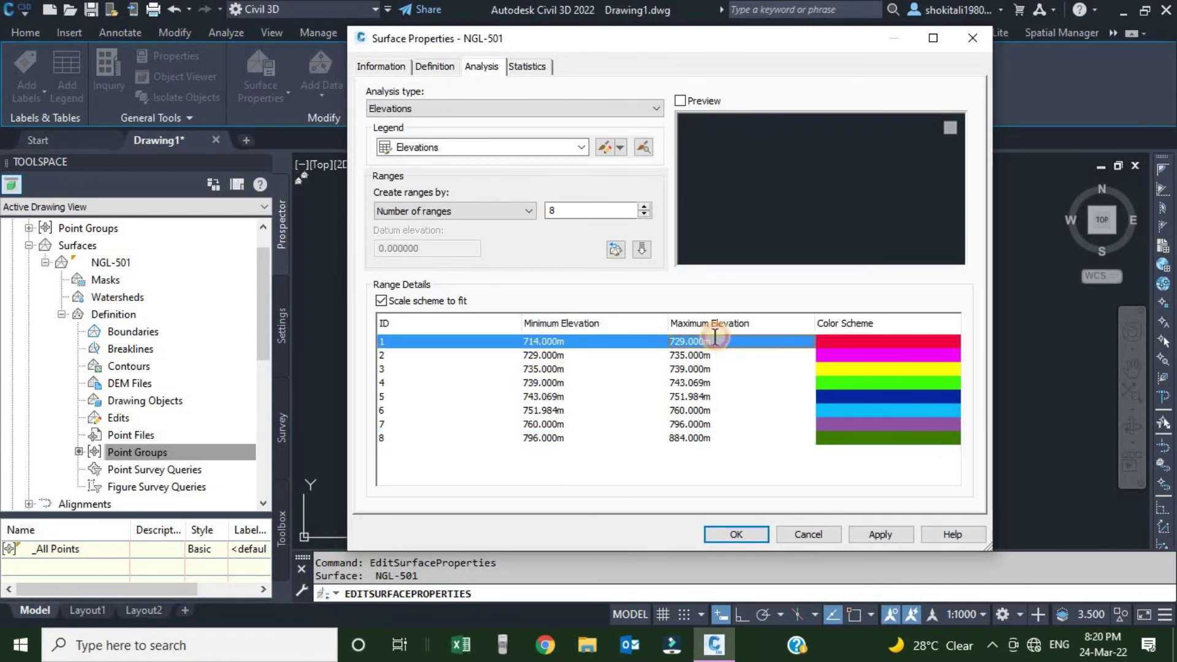
{"action": "left_click", "coordinate": [714, 340]}
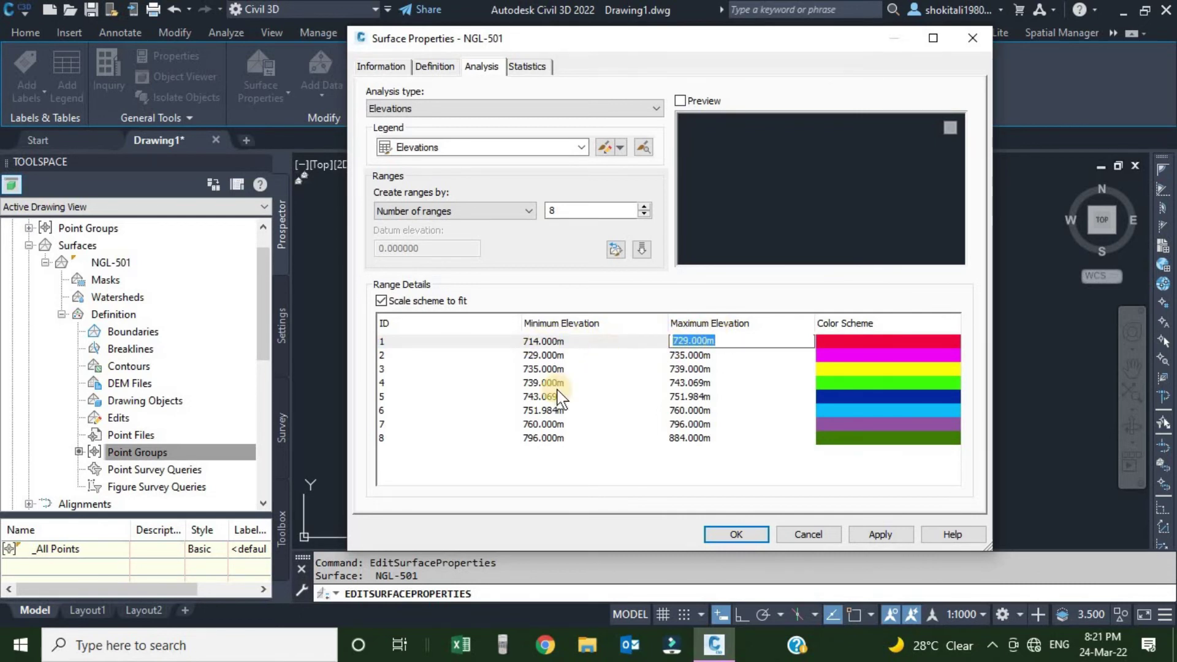
{"action": "left_click", "coordinate": [625, 485]}
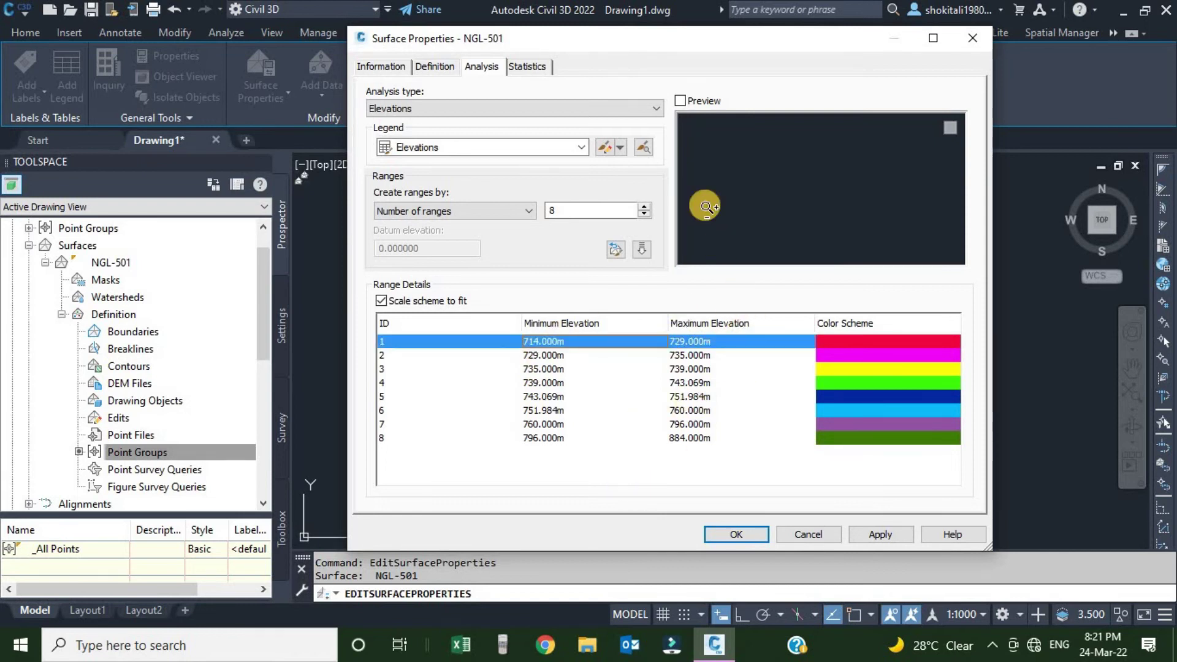
Turn on the legend preview and apply the 2D elevation banding with its range colors to surface NGL-501
{"action": "left_click", "coordinate": [680, 100]}
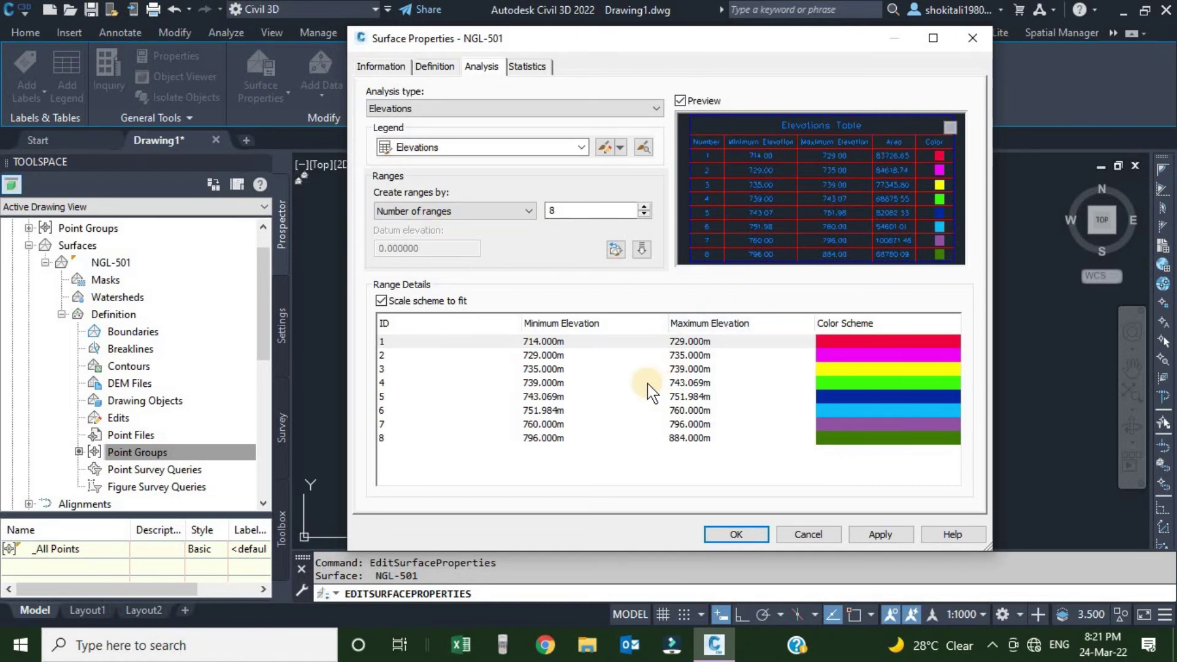
{"action": "left_click", "coordinate": [738, 535]}
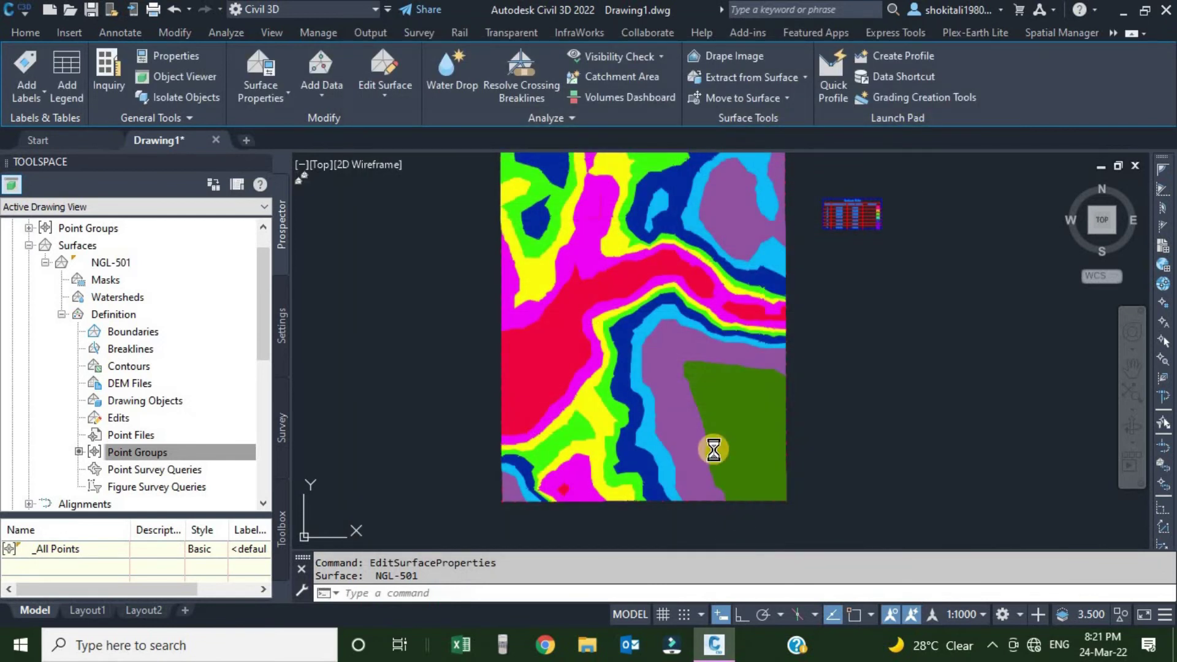
{"action": "middle_click_drag", "start_coordinate": [643, 283], "coordinate": [624, 305]}
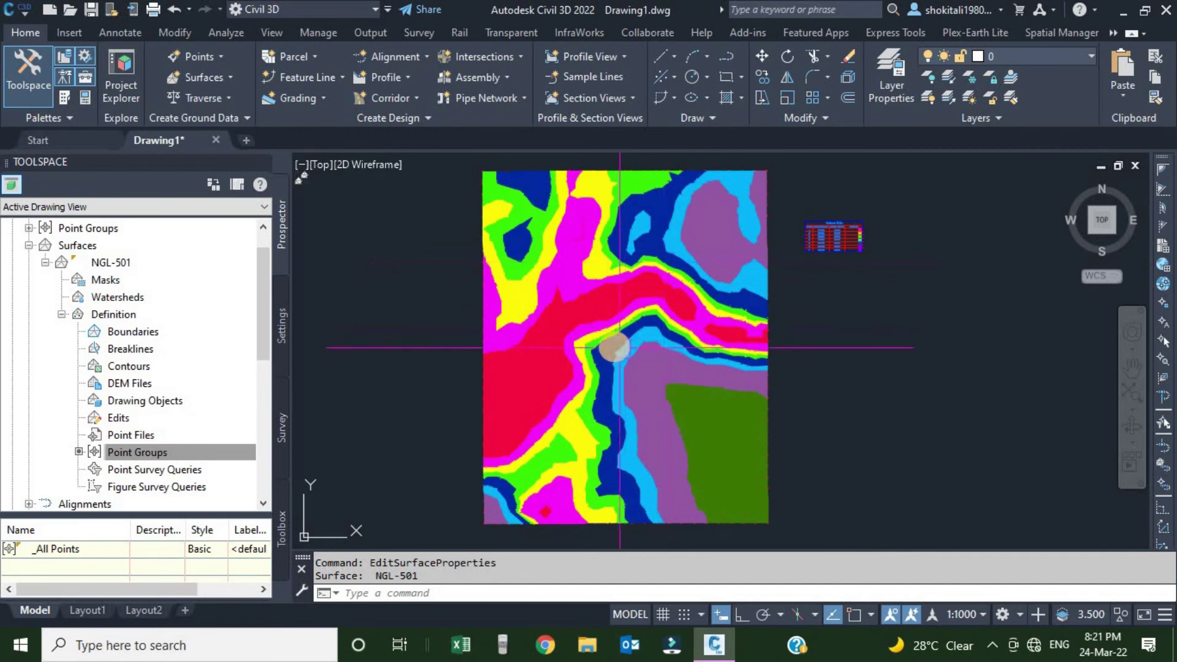
{"action": "scroll", "coordinate": [614, 346], "scroll_direction": "up", "scroll_amount": 4}
{"action": "scroll", "coordinate": [614, 346], "scroll_direction": "down", "scroll_amount": 4}
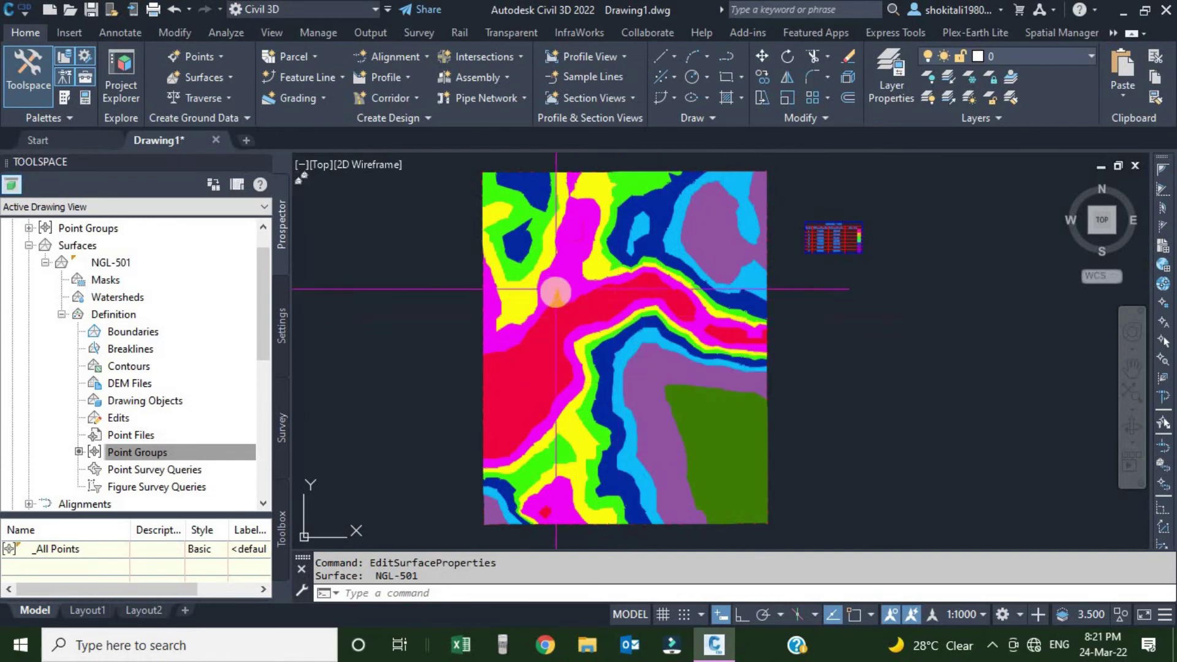
Add a dynamic Elevations surface legend table beside the surface, just below the contours table
{"action": "left_click", "coordinate": [118, 33]}
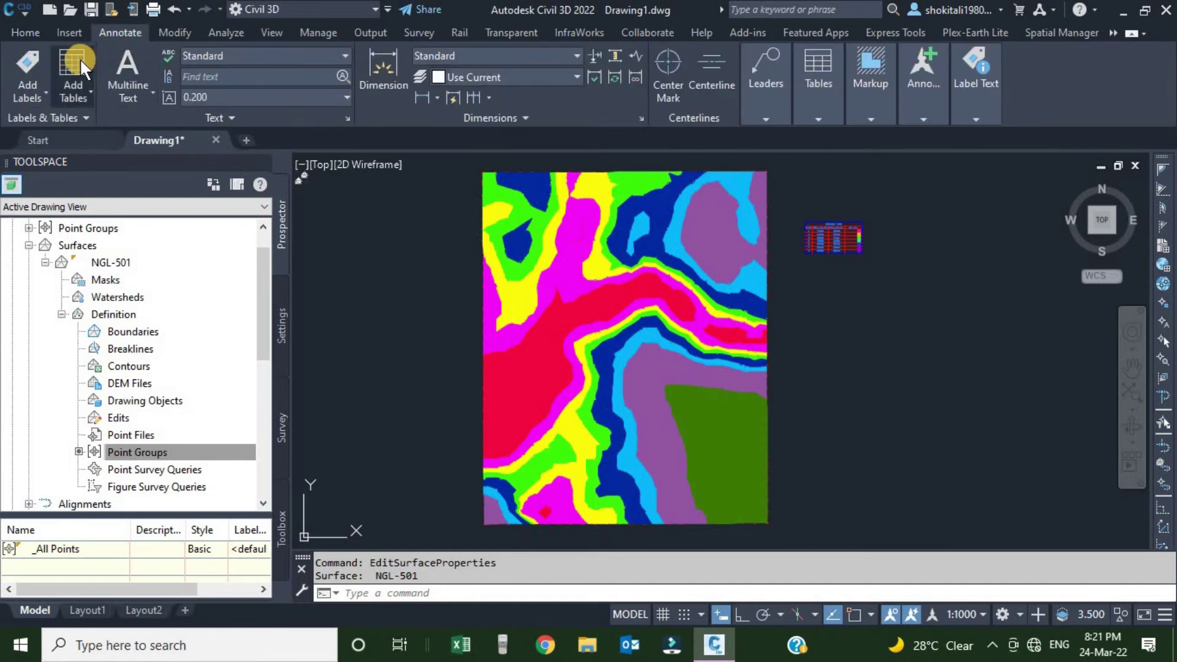
{"action": "left_click", "coordinate": [86, 90]}
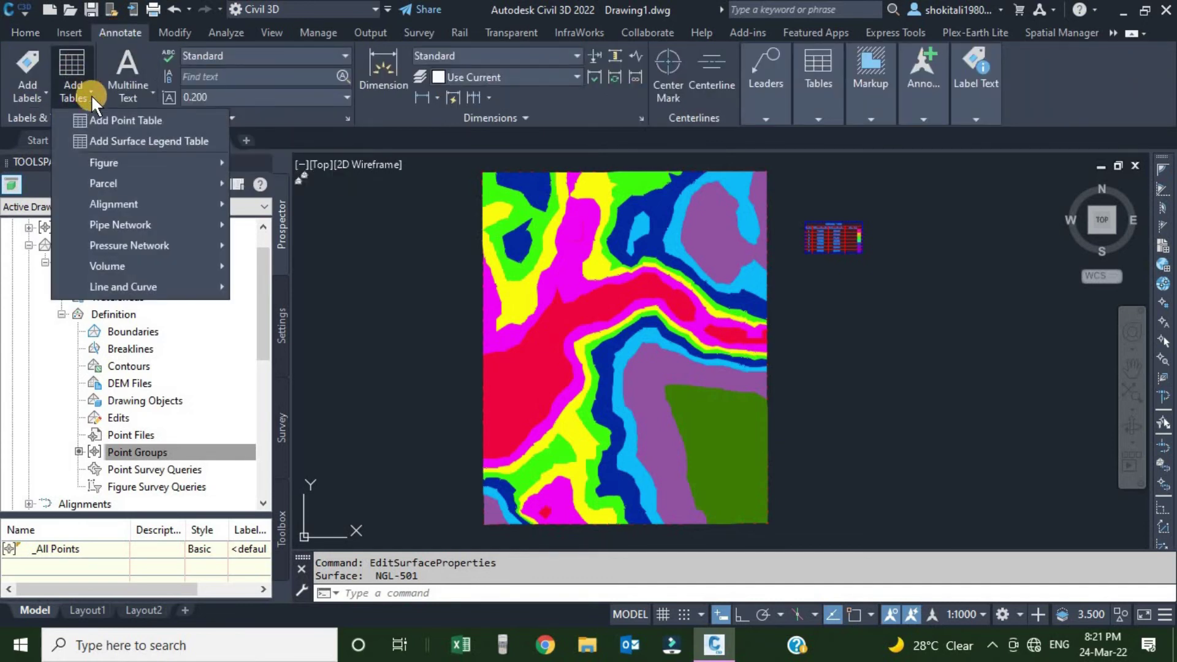
{"action": "mouse_move", "coordinate": [161, 165]}
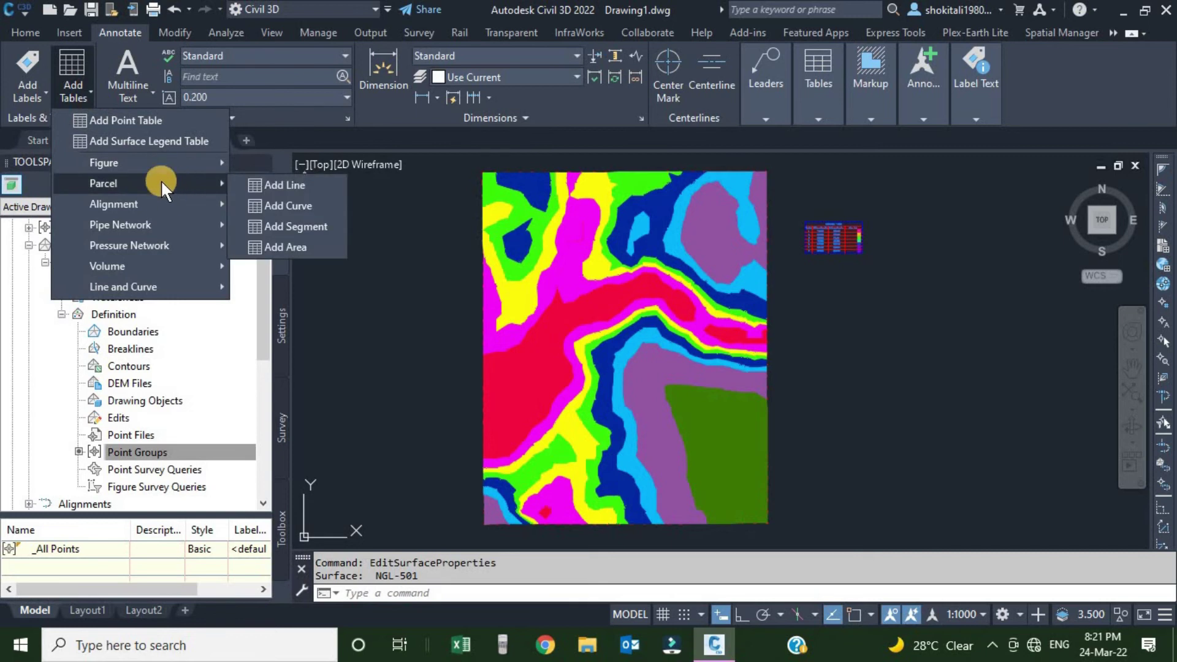
{"action": "left_click", "coordinate": [131, 141]}
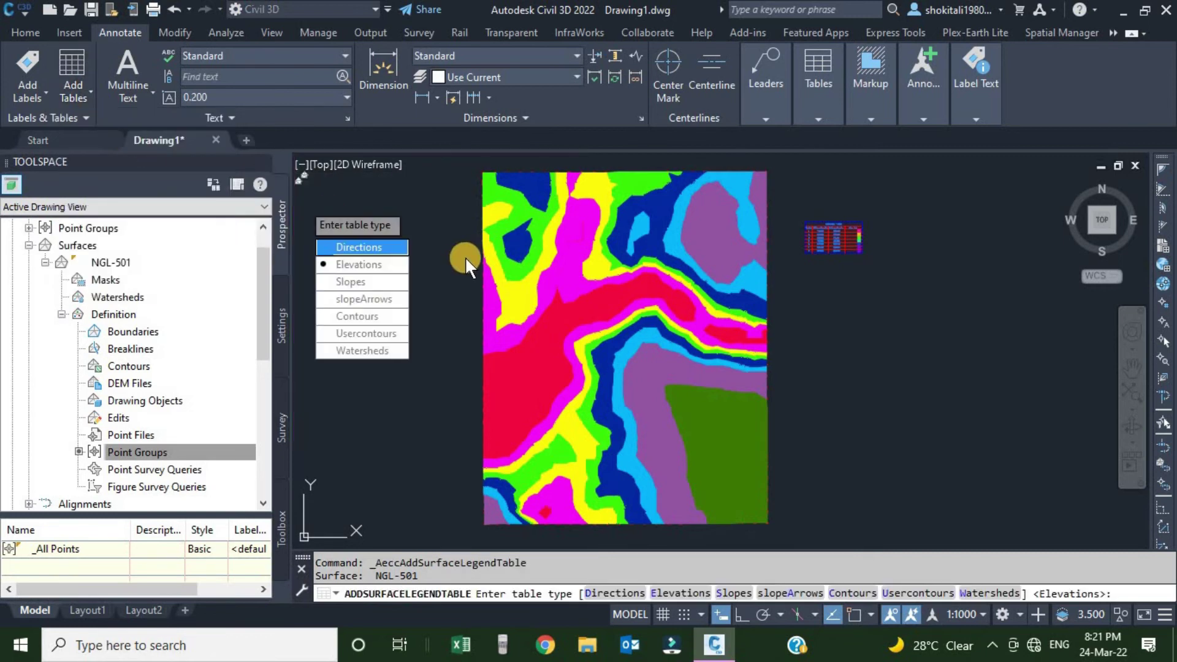
{"action": "left_click", "coordinate": [426, 245]}
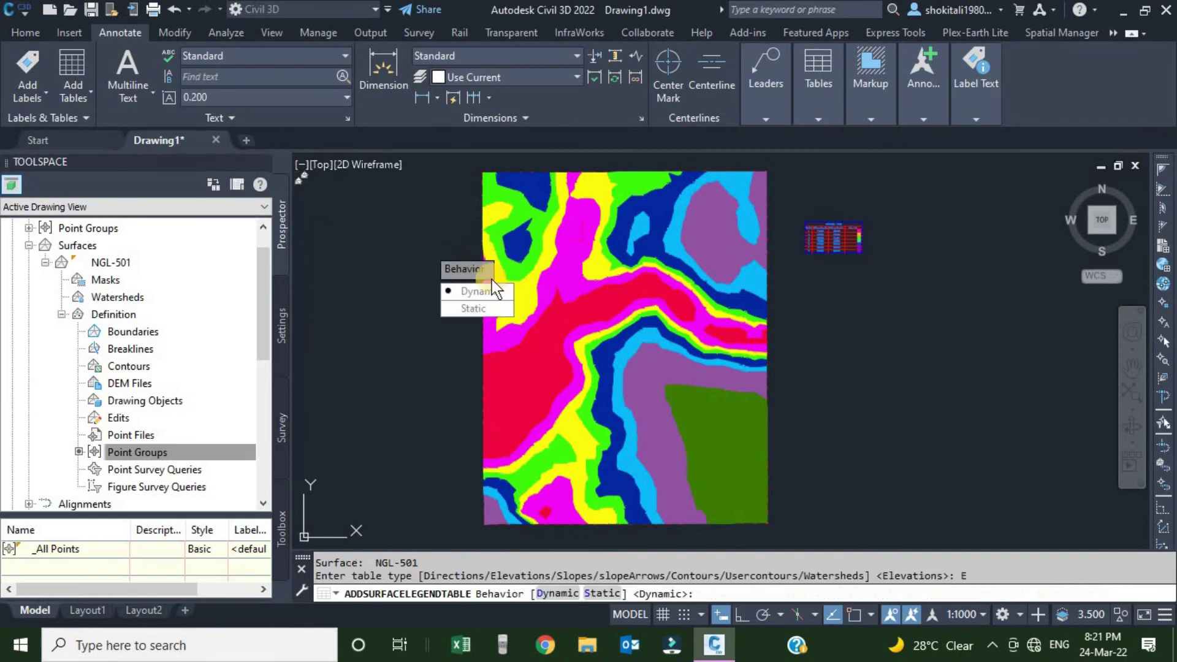
{"action": "left_click", "coordinate": [473, 292]}
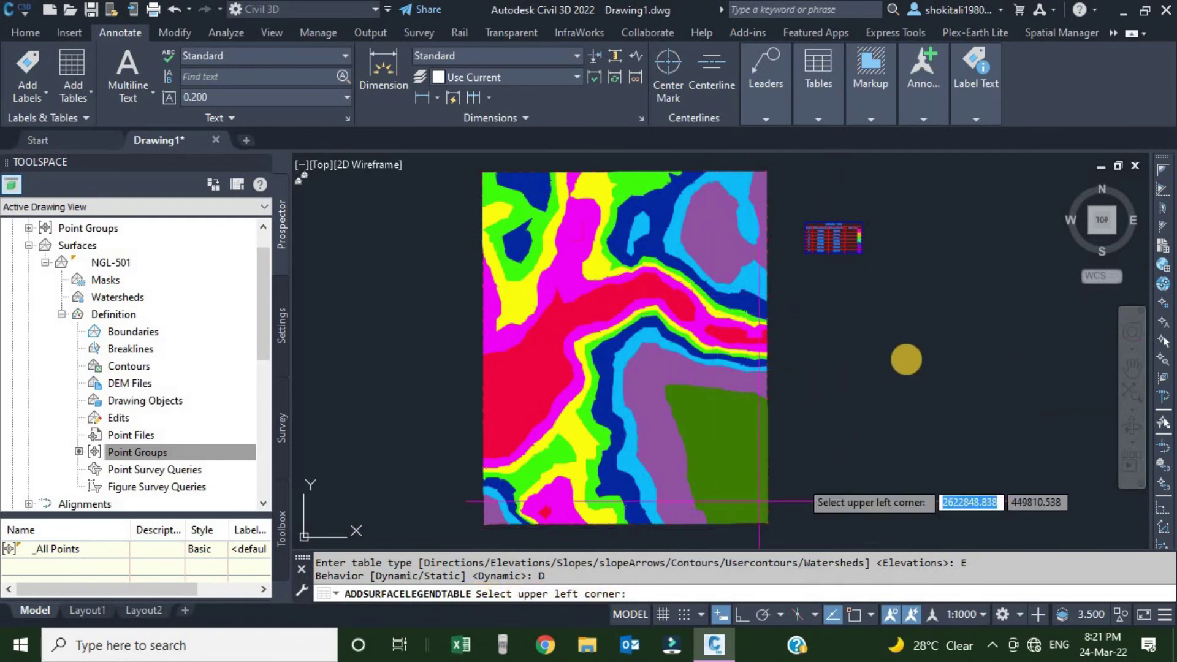
{"action": "scroll", "coordinate": [814, 323], "scroll_direction": "up", "scroll_amount": 5}
{"action": "scroll", "coordinate": [746, 334], "scroll_direction": "down", "scroll_amount": 5}
{"action": "middle_click_drag", "start_coordinate": [747, 304], "coordinate": [693, 356]}
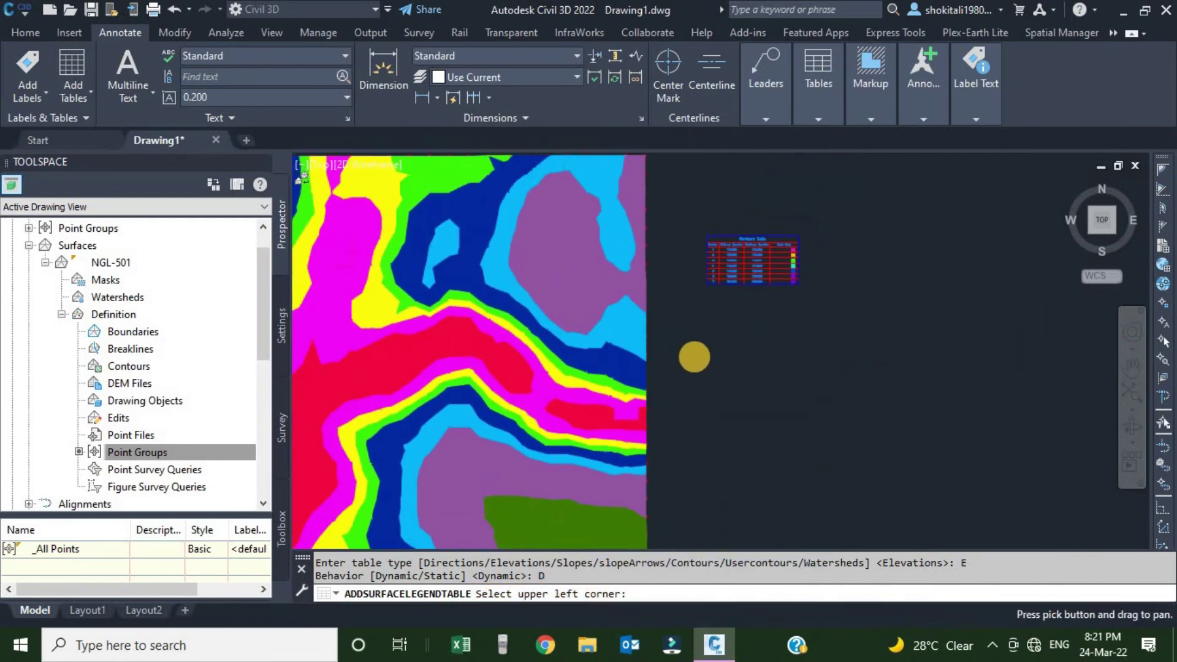
{"action": "scroll", "coordinate": [693, 355], "scroll_direction": "up", "scroll_amount": 5}
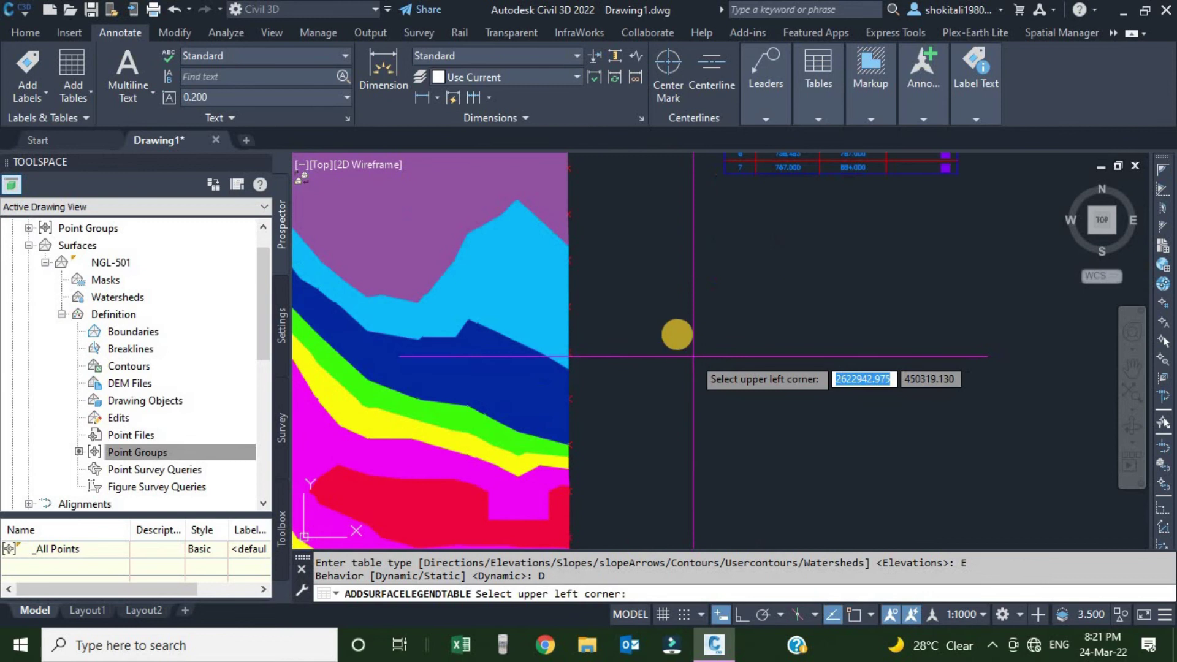
{"action": "left_click", "coordinate": [710, 284]}
Examine the Elevations Table's ranges, areas and colors in relation to the colored bands on surface NGL-501
{"action": "scroll", "coordinate": [797, 347], "scroll_direction": "up", "scroll_amount": 5}
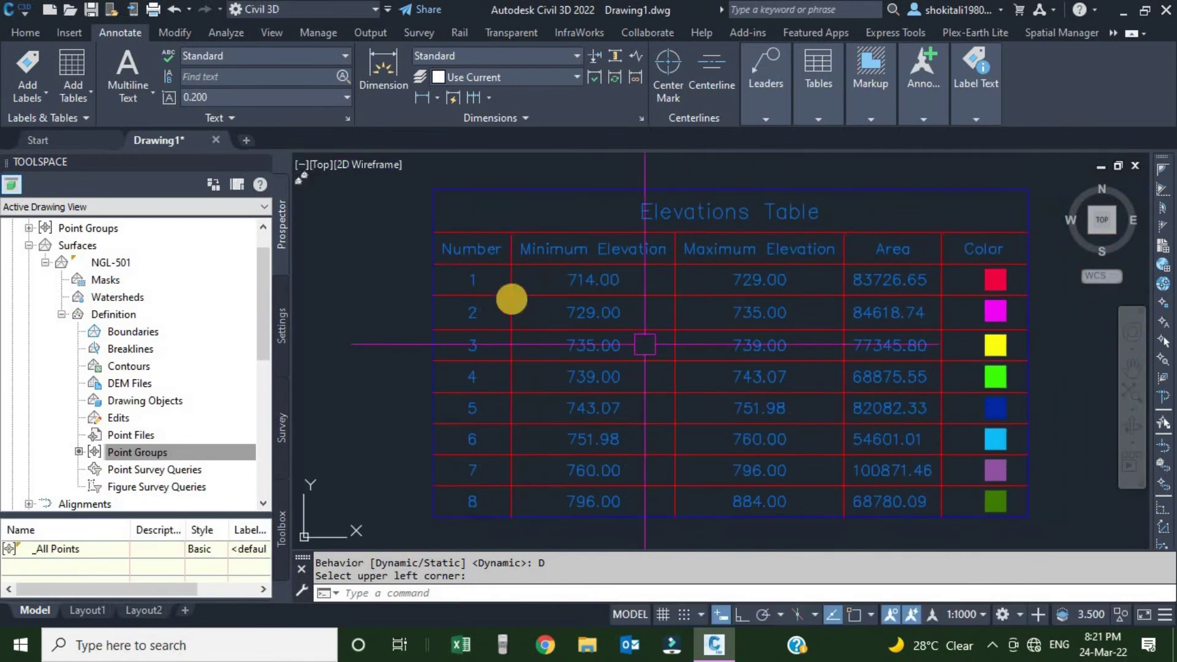
{"action": "middle_click_drag", "start_coordinate": [588, 314], "coordinate": [486, 320]}
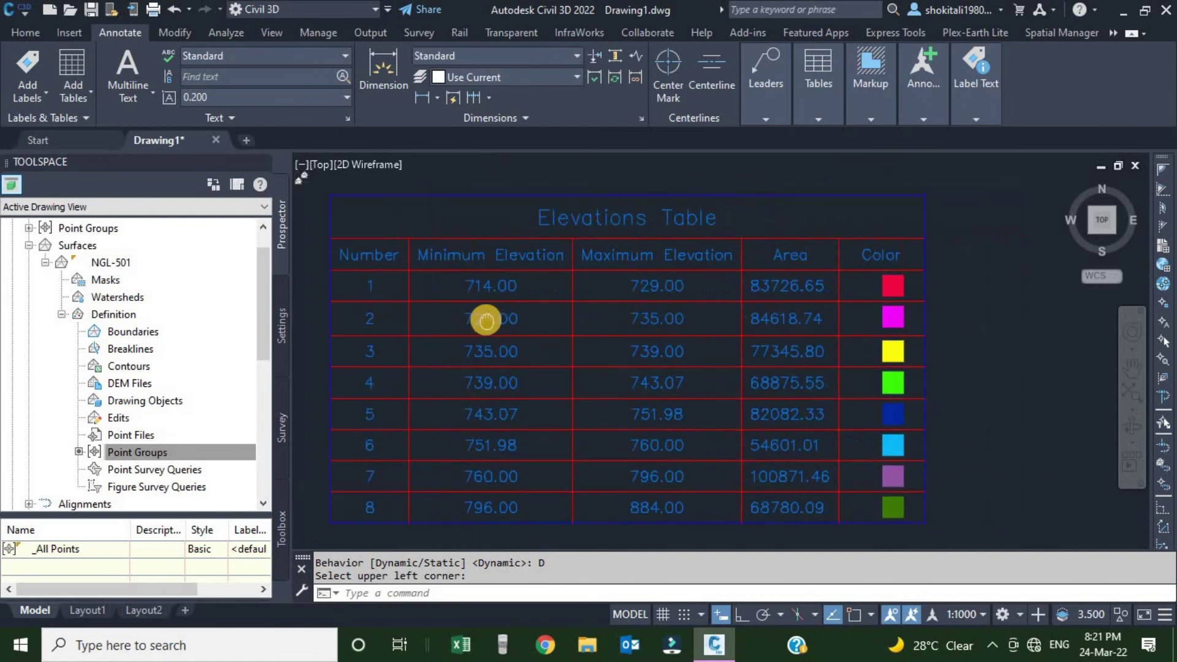
{"action": "middle_click_drag", "start_coordinate": [930, 418], "coordinate": [921, 403]}
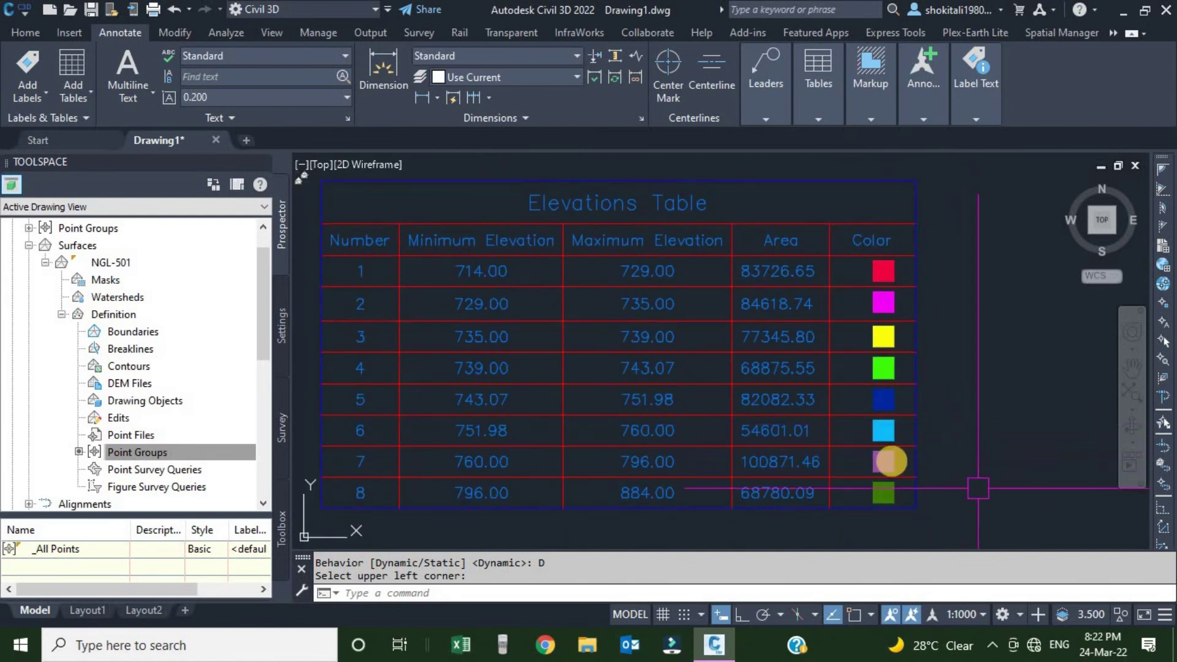
{"action": "scroll", "coordinate": [788, 275], "scroll_direction": "up", "scroll_amount": 2}
{"action": "scroll", "coordinate": [801, 289], "scroll_direction": "down", "scroll_amount": 8}
{"action": "scroll", "coordinate": [818, 283], "scroll_direction": "up", "scroll_amount": 5}
{"action": "scroll", "coordinate": [797, 295], "scroll_direction": "down", "scroll_amount": 9}
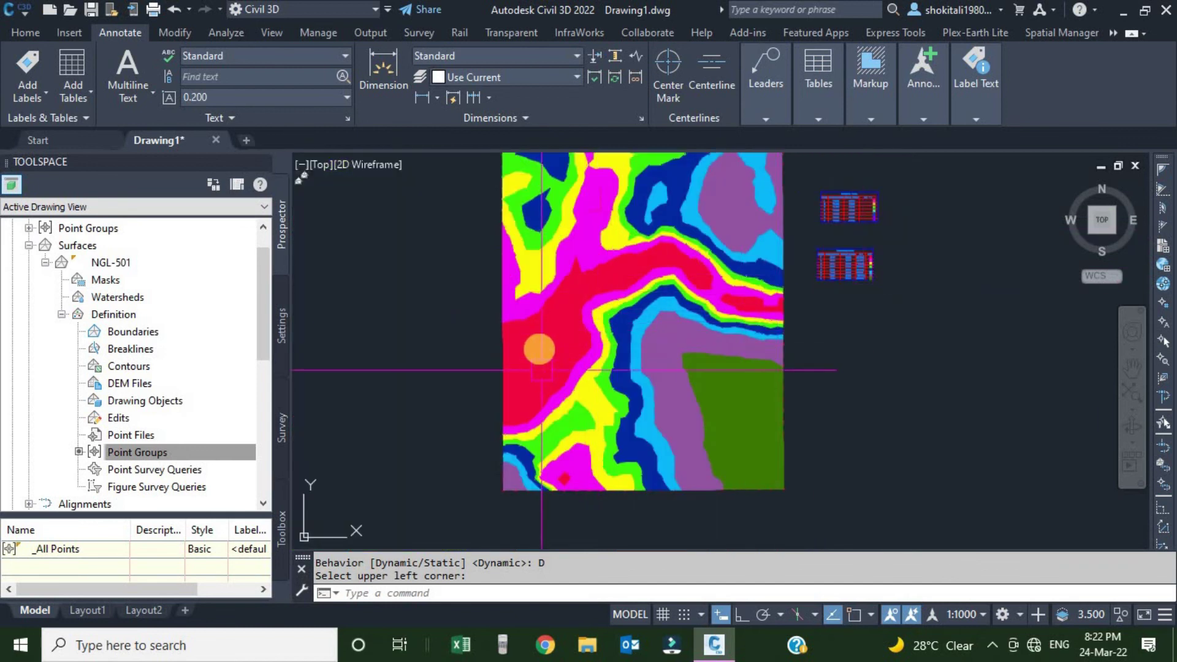
{"action": "scroll", "coordinate": [662, 282], "scroll_direction": "up", "scroll_amount": 3}
{"action": "scroll", "coordinate": [640, 306], "scroll_direction": "down", "scroll_amount": 7}
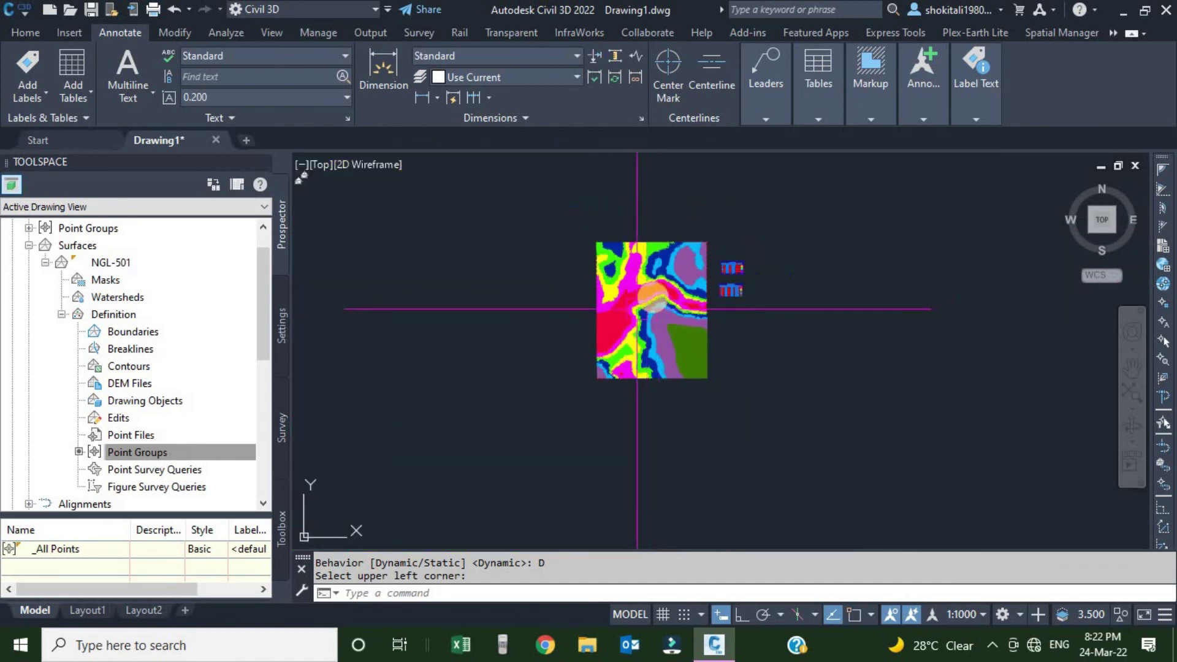
{"action": "scroll", "coordinate": [643, 304], "scroll_direction": "up", "scroll_amount": 4}
{"action": "scroll", "coordinate": [789, 350], "scroll_direction": "up", "scroll_amount": 2}
{"action": "scroll", "coordinate": [762, 356], "scroll_direction": "down", "scroll_amount": 2}
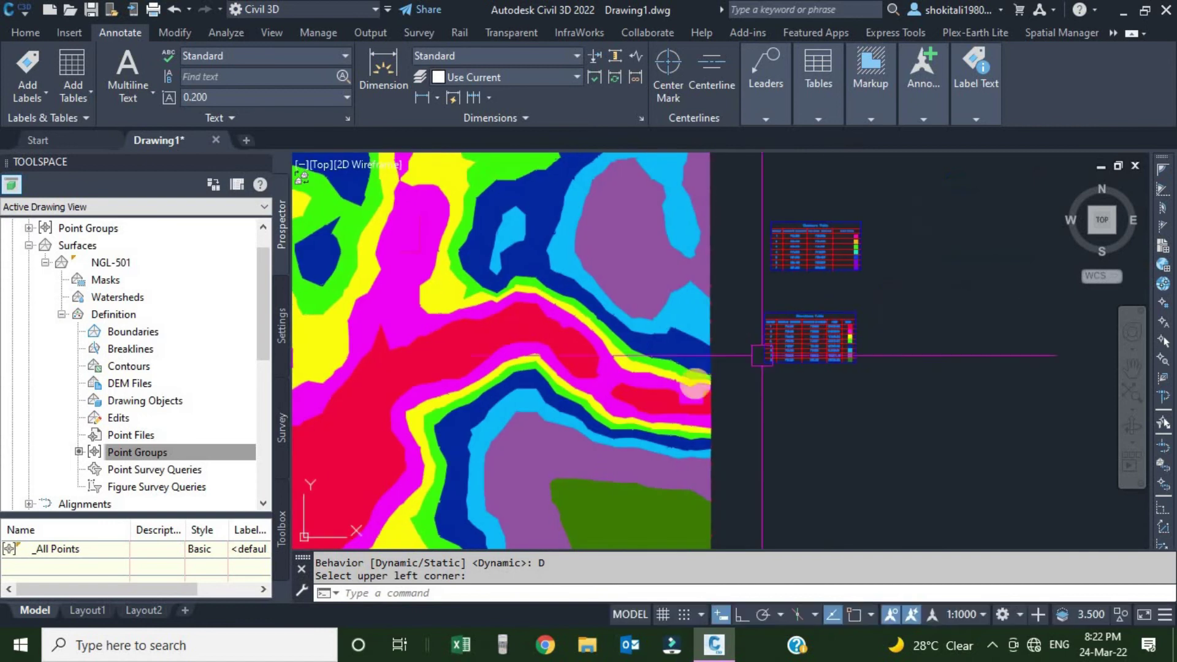
{"action": "scroll", "coordinate": [867, 328], "scroll_direction": "up", "scroll_amount": 6}
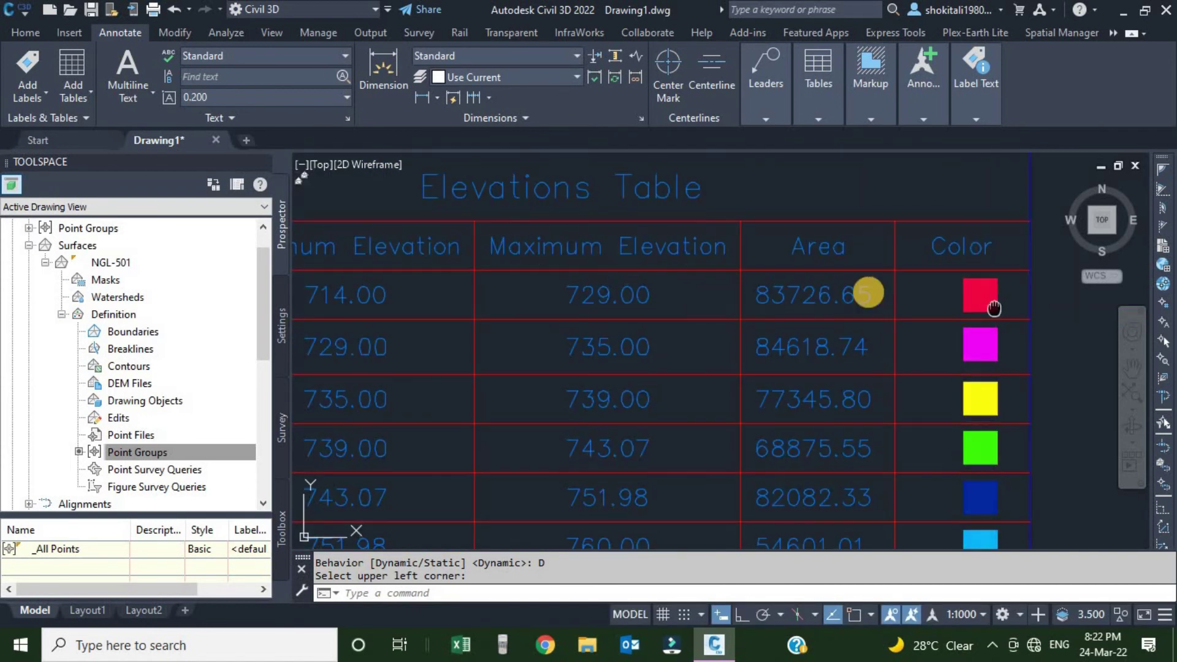
{"action": "middle_click_drag", "start_coordinate": [993, 309], "coordinate": [866, 292]}
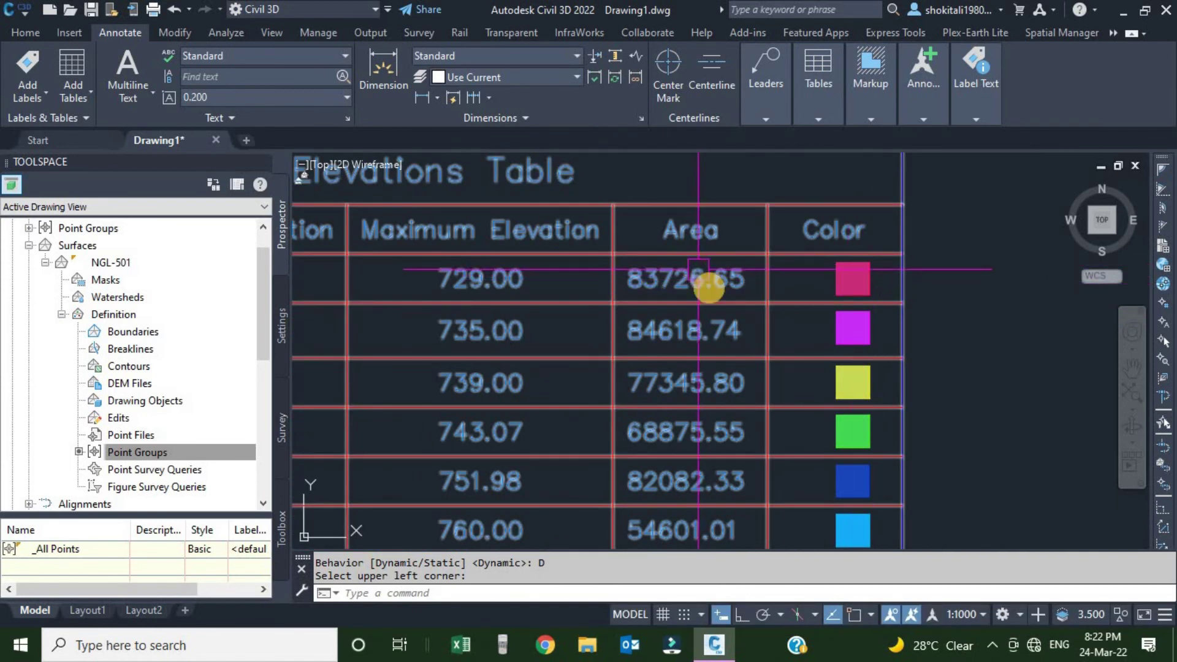
{"action": "scroll", "coordinate": [699, 268], "scroll_direction": "down", "scroll_amount": 5}
{"action": "scroll", "coordinate": [762, 342], "scroll_direction": "down", "scroll_amount": 1}
{"action": "scroll", "coordinate": [715, 349], "scroll_direction": "up", "scroll_amount": 2}
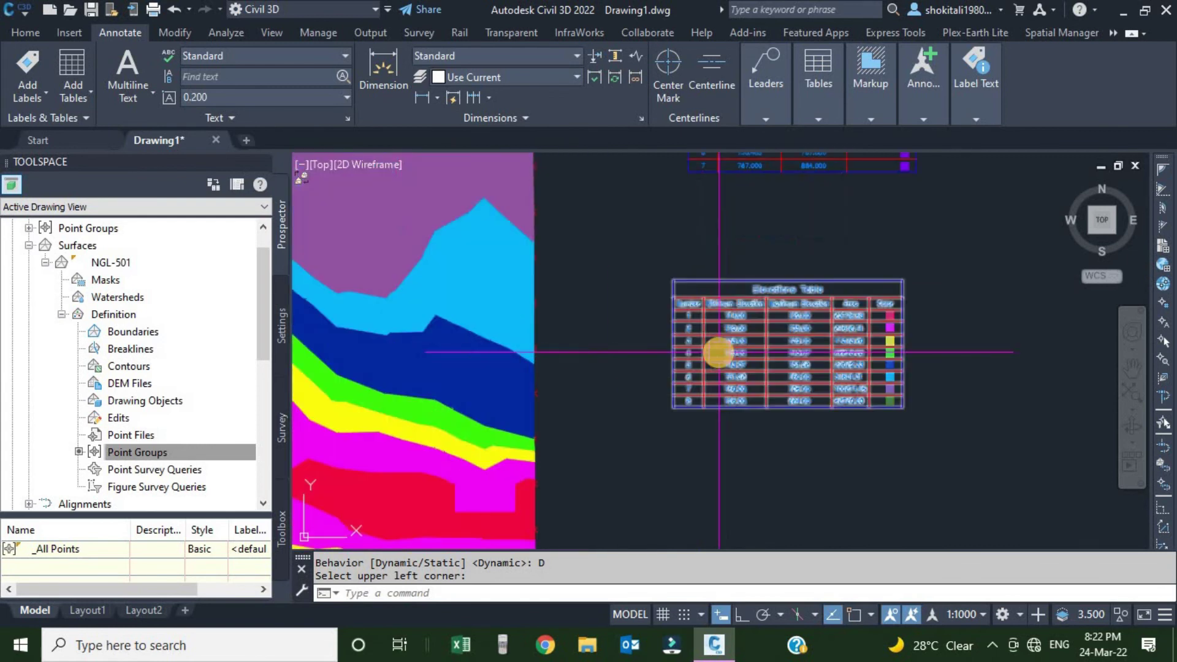
{"action": "scroll", "coordinate": [719, 352], "scroll_direction": "up", "scroll_amount": 2}
{"action": "scroll", "coordinate": [720, 349], "scroll_direction": "down", "scroll_amount": 5}
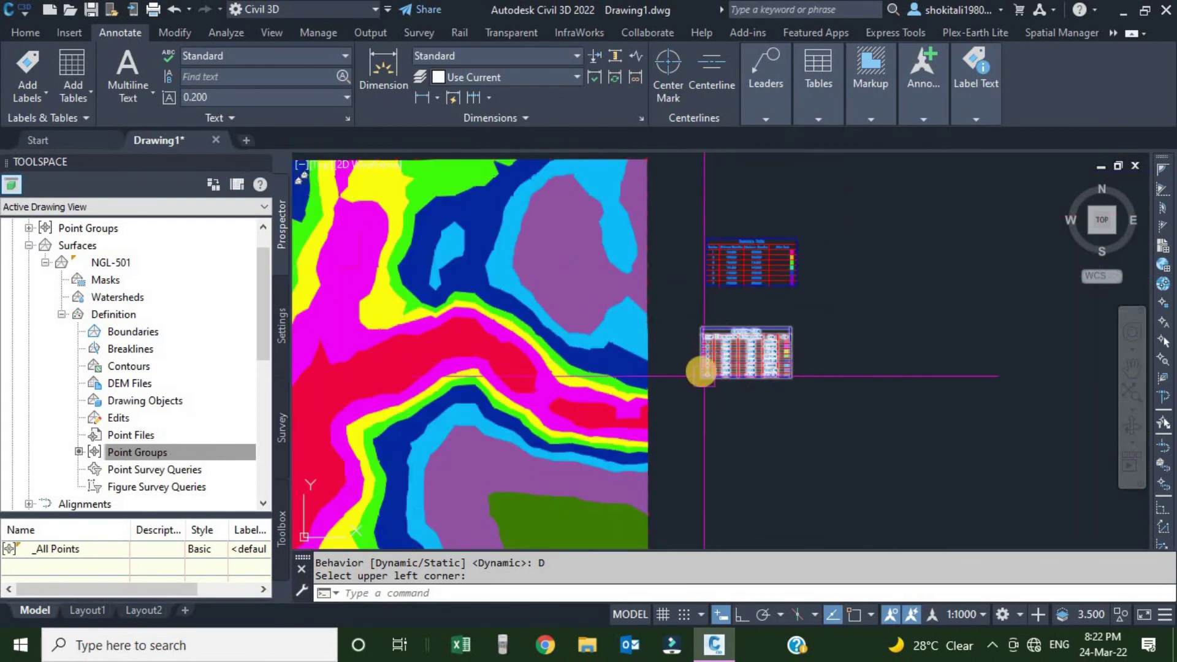
{"action": "scroll", "coordinate": [699, 368], "scroll_direction": "up", "scroll_amount": 3}
{"action": "mouse_move", "coordinate": [706, 357]}
{"action": "middle_mouse_down"}
{"action": "mouse_move", "coordinate": [760, 418]}
{"action": "mouse_move", "coordinate": [799, 419]}
{"action": "mouse_move", "coordinate": [781, 416]}
{"action": "middle_mouse_up"}
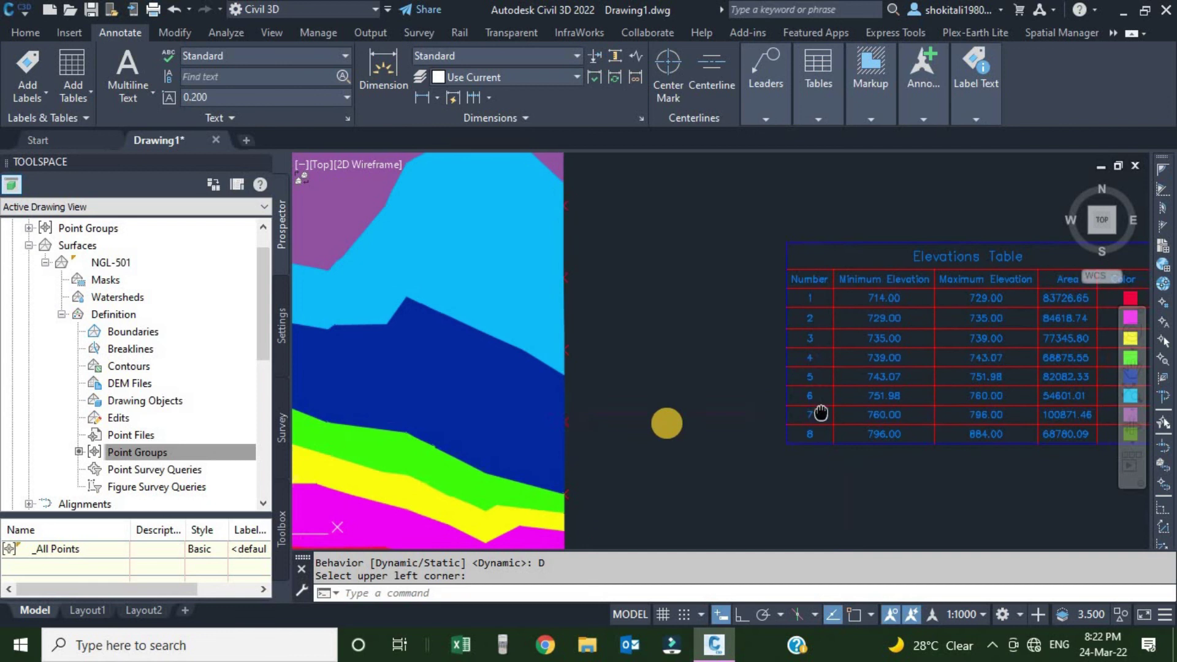
{"action": "left_click", "coordinate": [561, 381]}
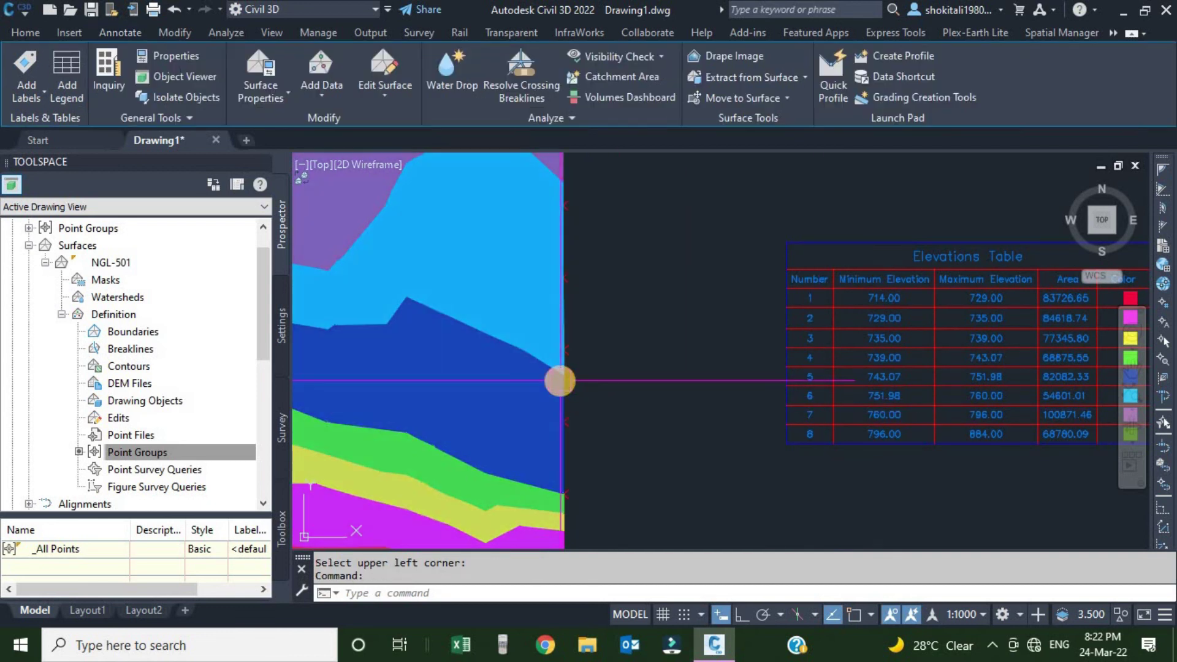
{"action": "right_click", "coordinate": [521, 311]}
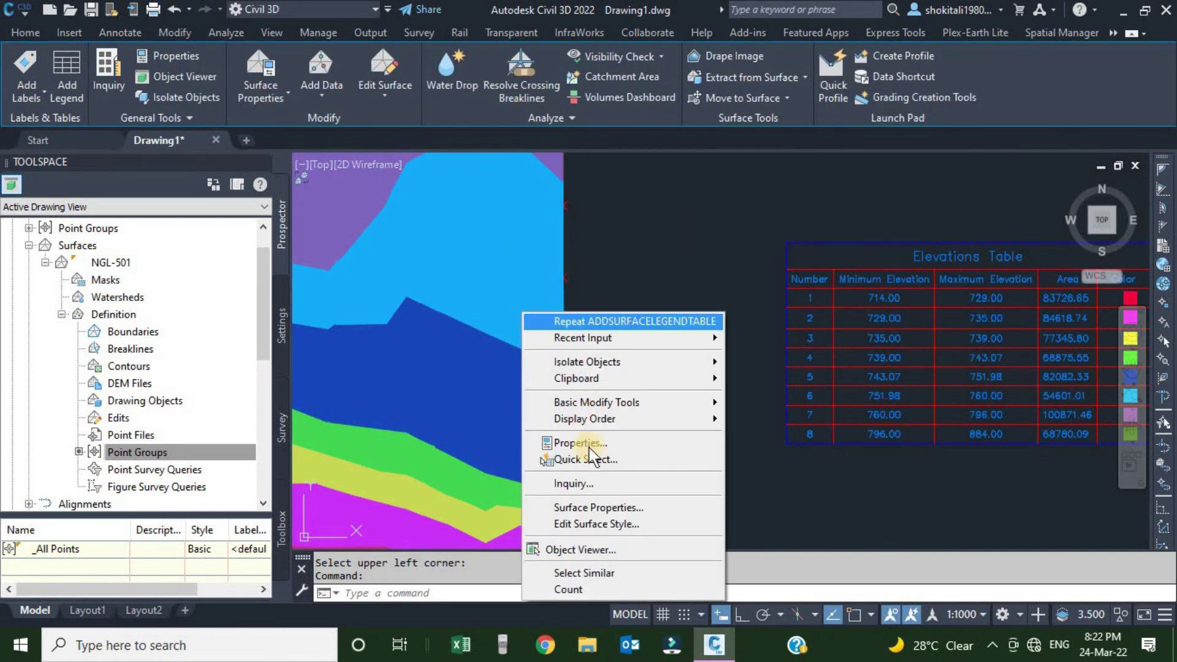
{"action": "left_click", "coordinate": [597, 524]}
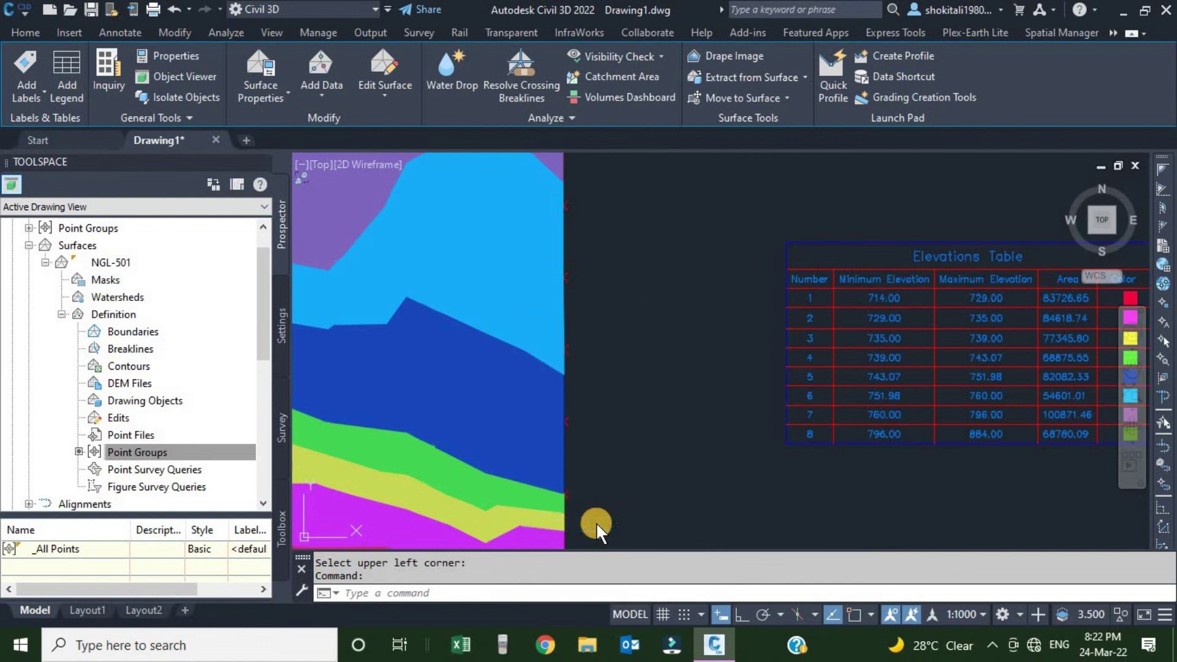
{"action": "left_click_drag", "start_coordinate": [762, 58], "coordinate": [534, 49]}
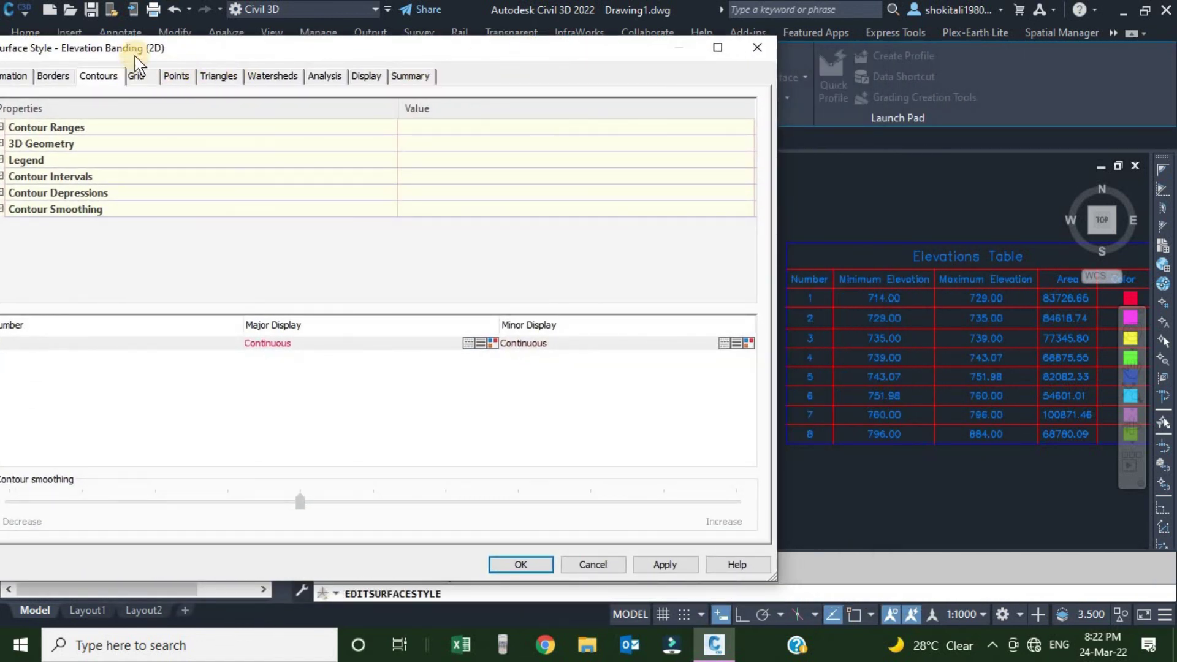
{"action": "left_click_drag", "start_coordinate": [188, 45], "coordinate": [322, 34]}
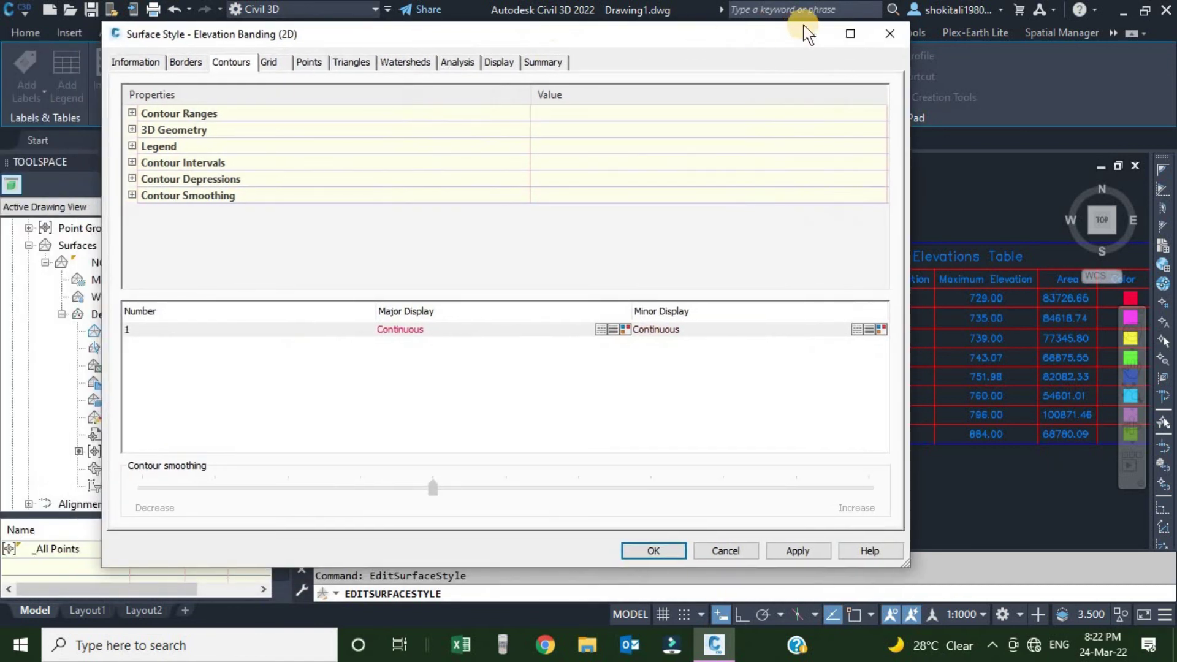
{"action": "left_click", "coordinate": [890, 34]}
Rerun surface NGL-501's elevations analysis with 12 ranges, check the generated range list, and apply it to the surface
{"action": "left_click", "coordinate": [554, 317]}
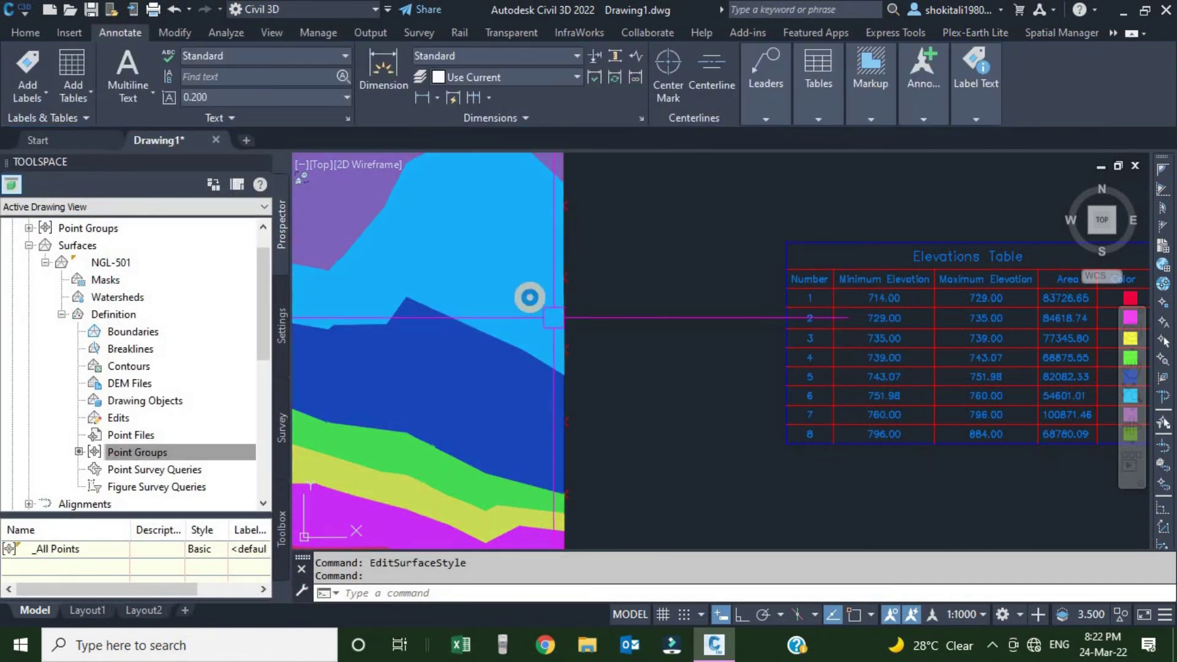
{"action": "right_click", "coordinate": [531, 299]}
{"action": "left_click", "coordinate": [607, 496]}
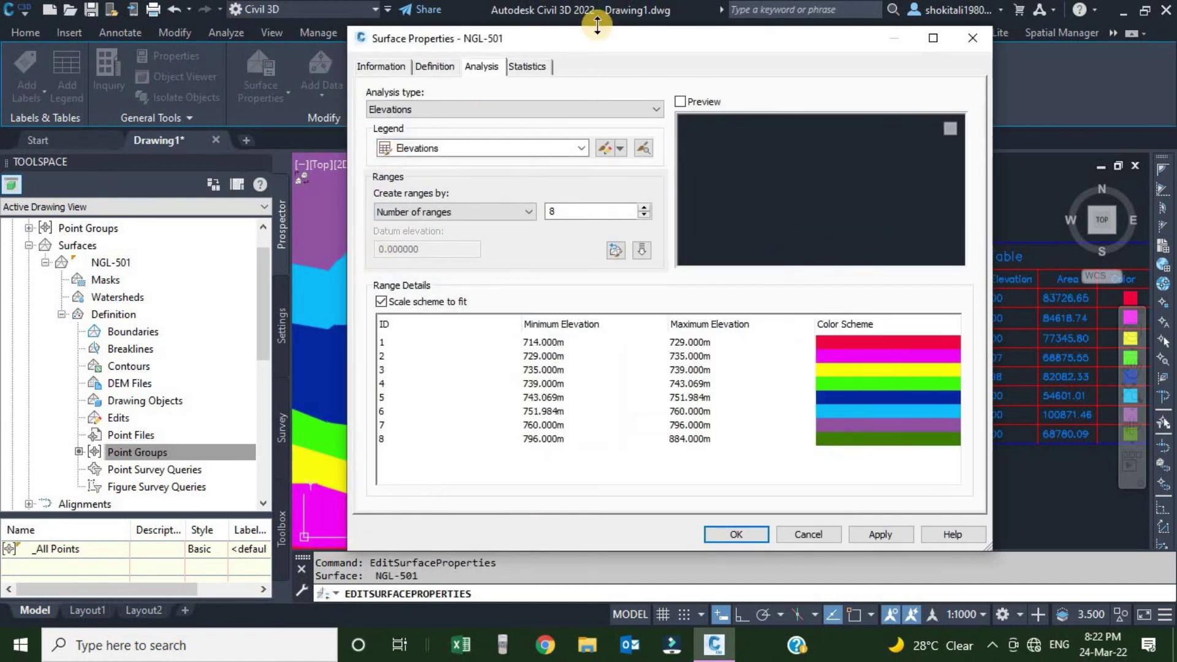
{"action": "left_click_drag", "start_coordinate": [626, 44], "coordinate": [411, 47]}
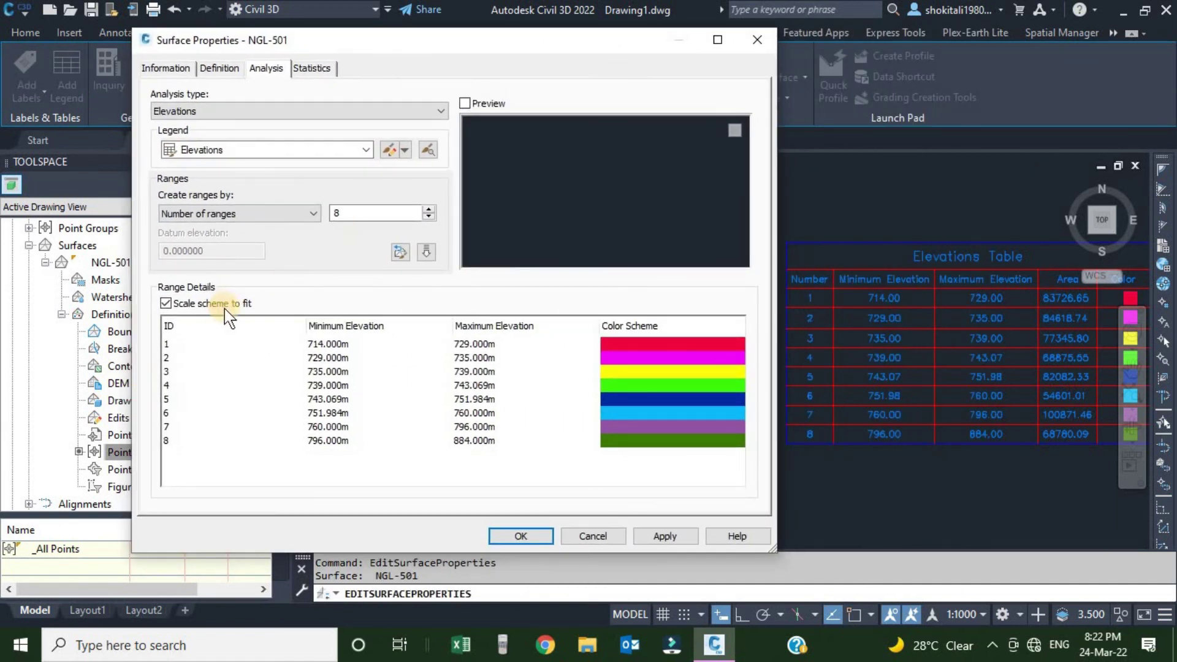
{"action": "left_click", "coordinate": [428, 211]}
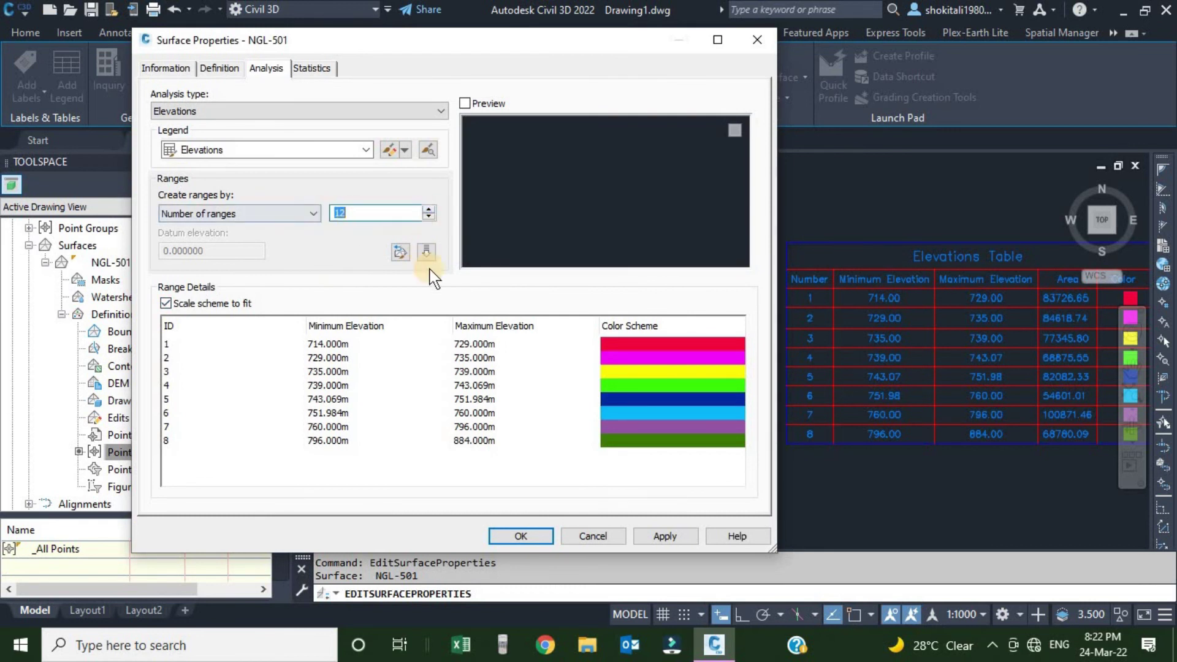
{"action": "left_click", "coordinate": [426, 252]}
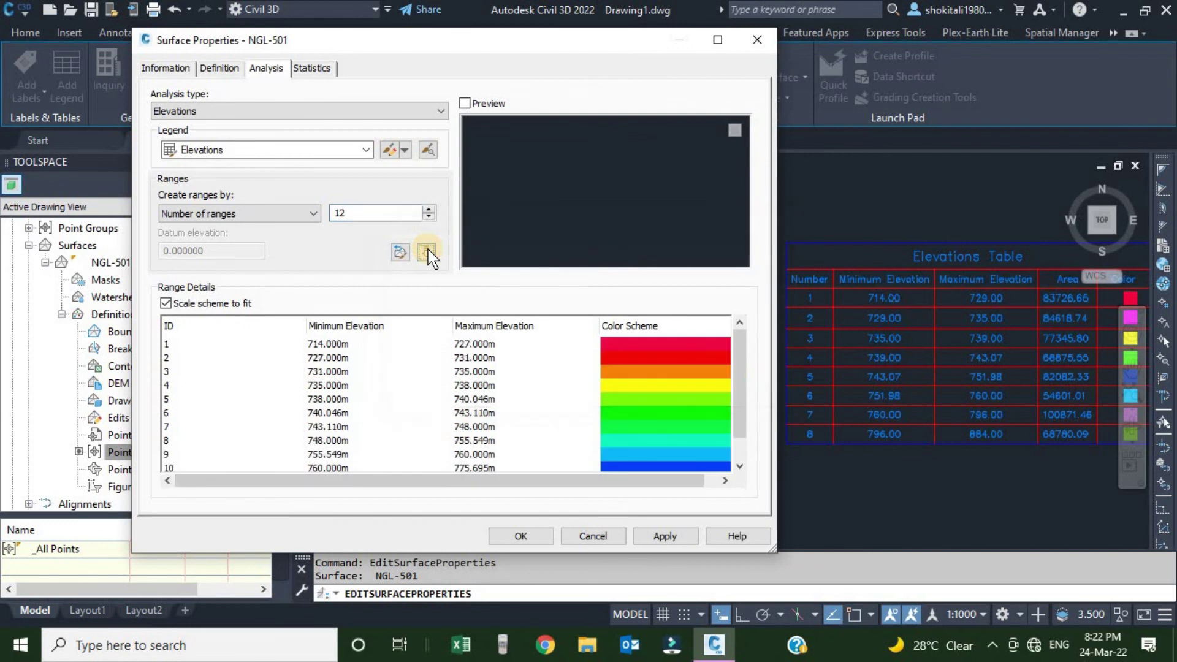
{"action": "scroll", "coordinate": [567, 378], "scroll_direction": "down", "scroll_amount": 1}
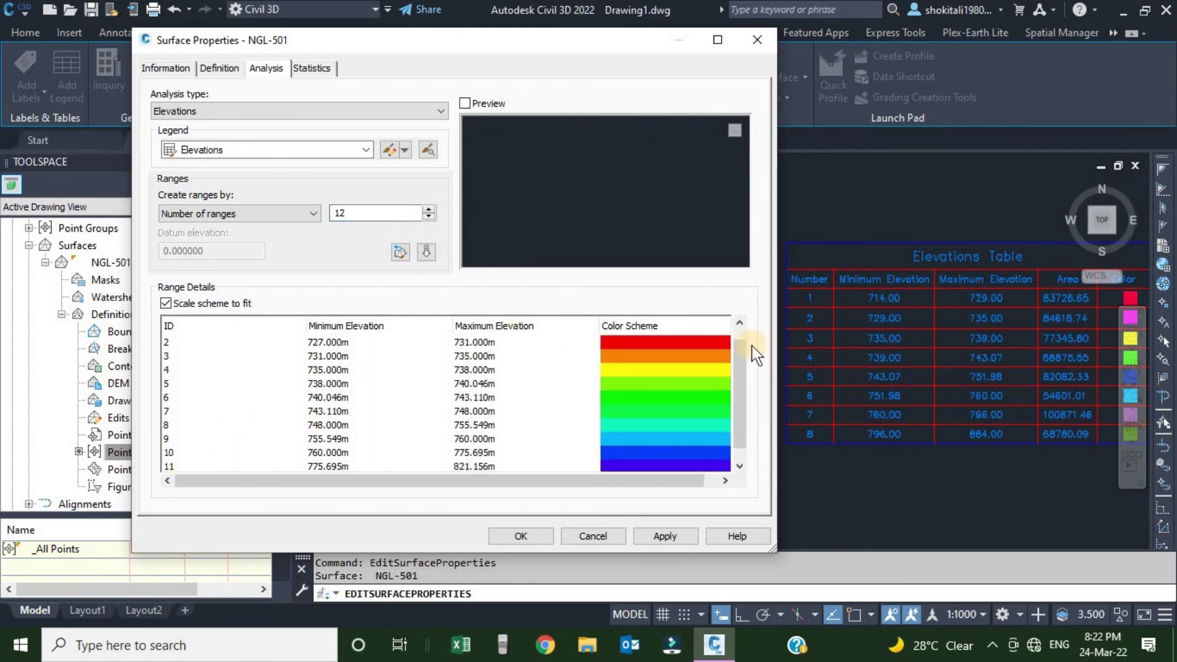
{"action": "left_click_drag", "start_coordinate": [743, 362], "coordinate": [743, 389]}
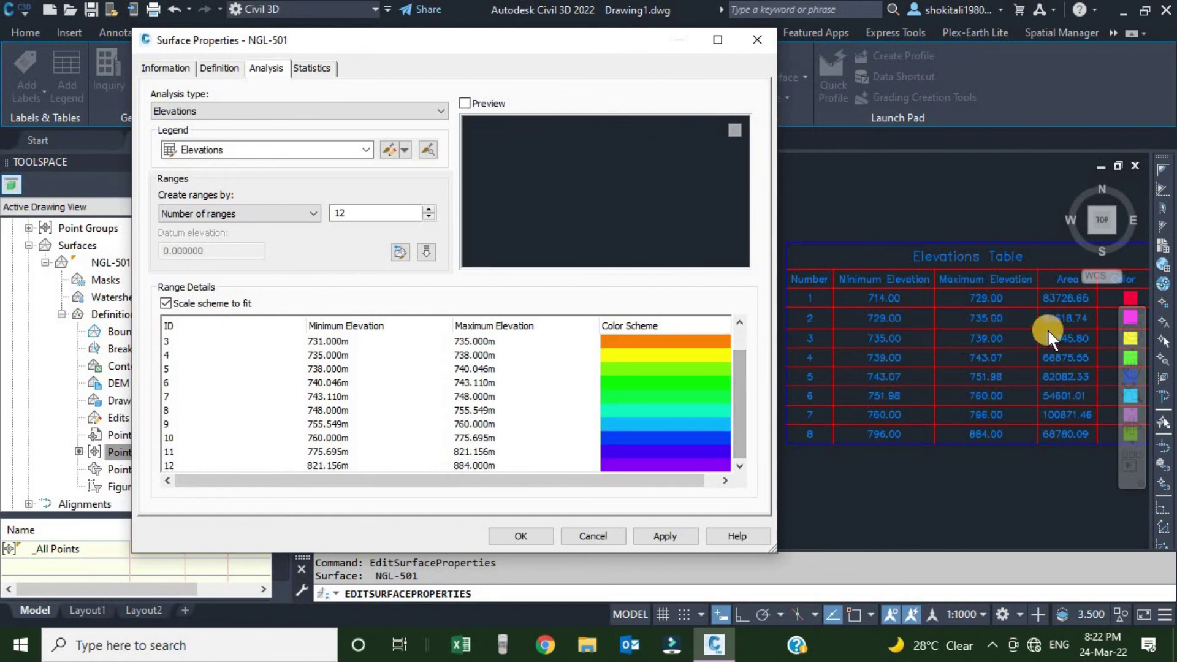
{"action": "left_click", "coordinate": [665, 538]}
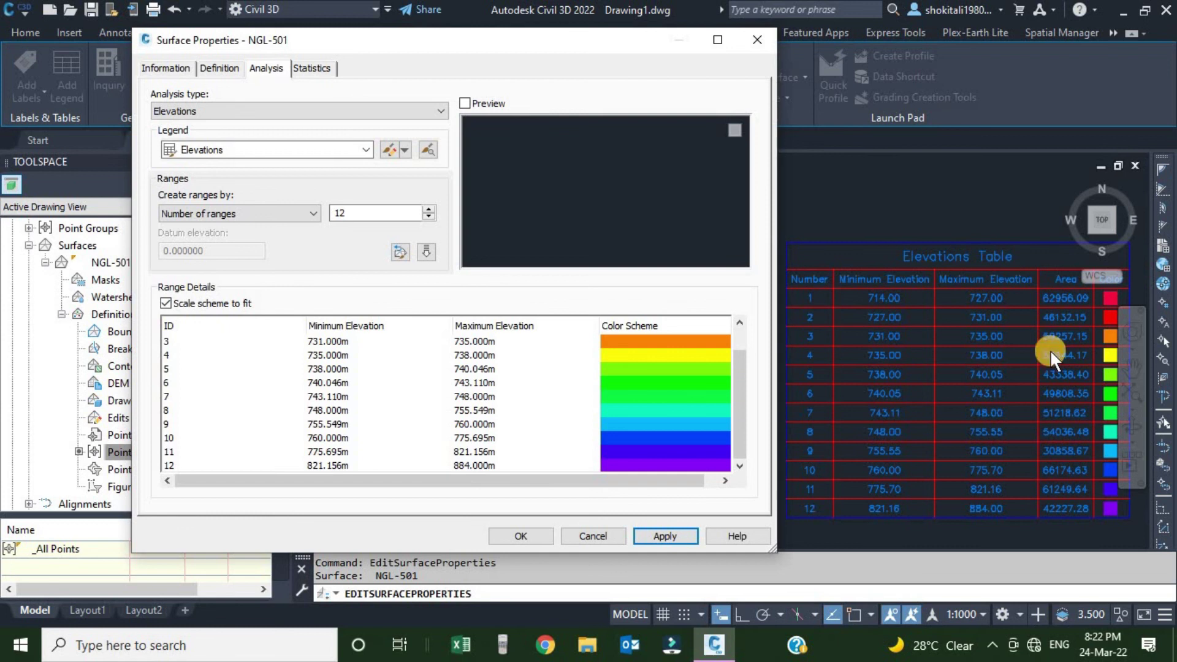
{"action": "left_click", "coordinate": [519, 537]}
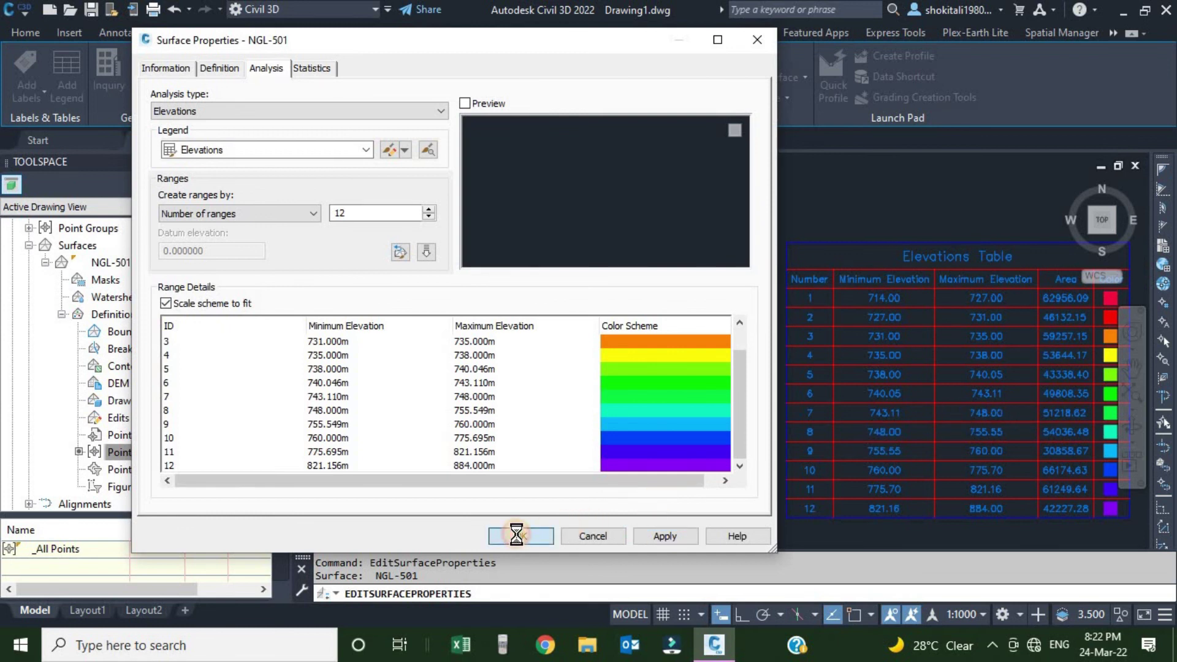
Examine how the dynamic Elevations Table and the color bands on surface NGL-501 reflect the 12-range analysis
{"action": "scroll", "coordinate": [773, 337], "scroll_direction": "down", "scroll_amount": 6}
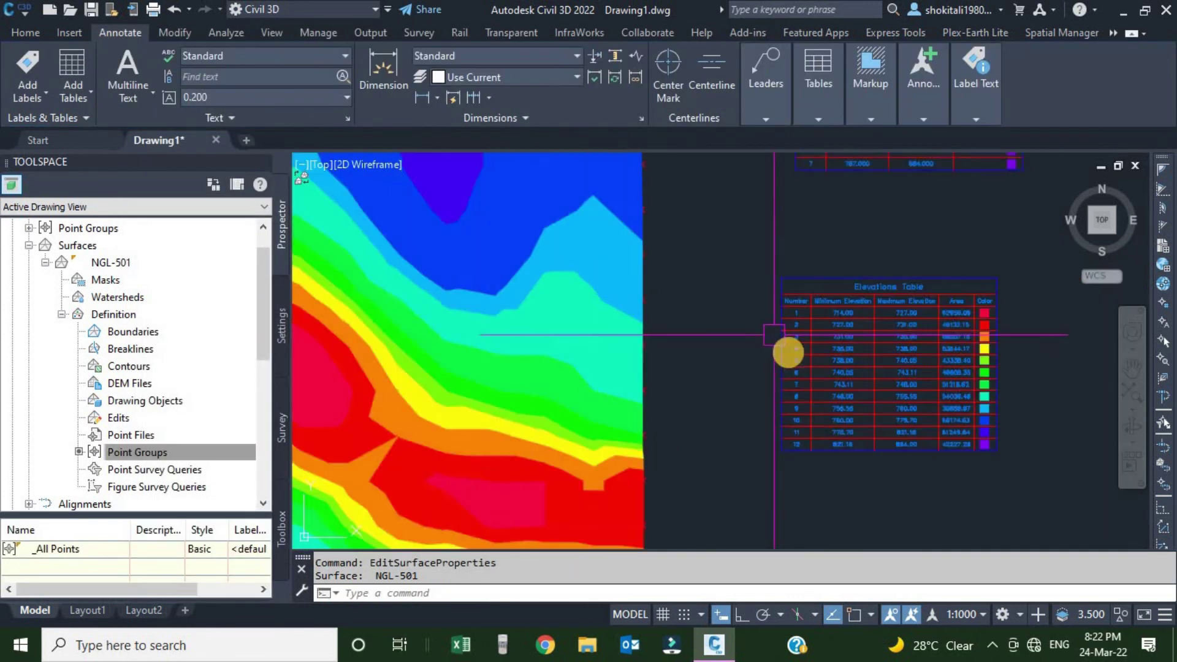
{"action": "scroll", "coordinate": [803, 333], "scroll_direction": "up", "scroll_amount": 3}
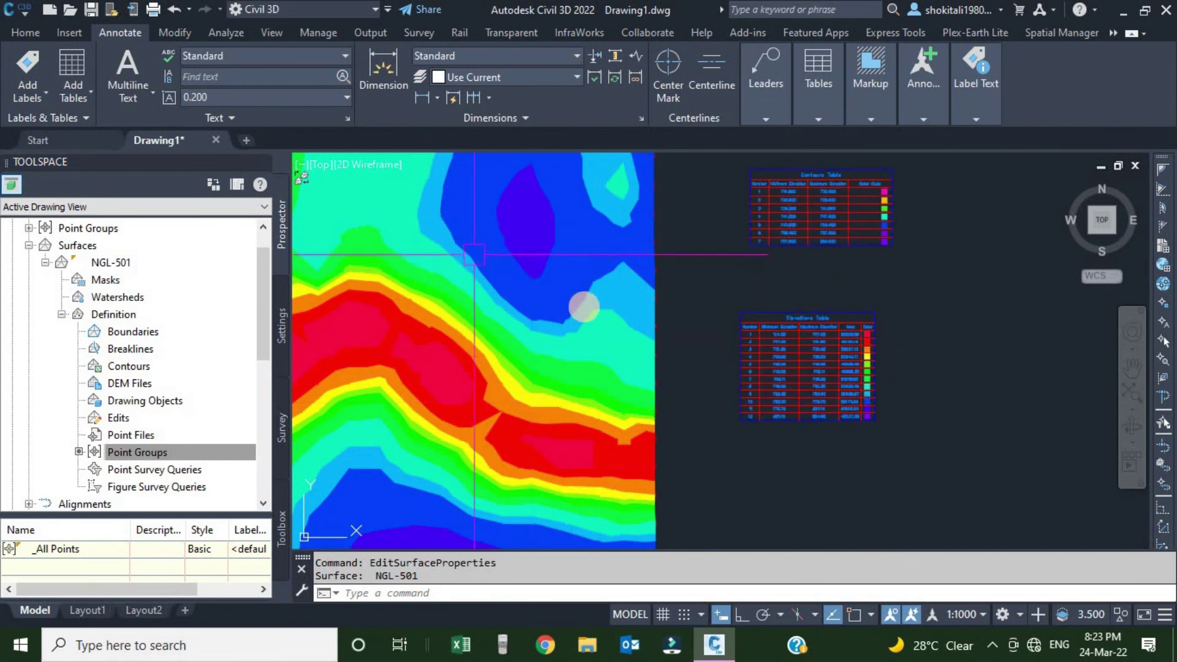
{"action": "scroll", "coordinate": [562, 341], "scroll_direction": "down", "scroll_amount": 2}
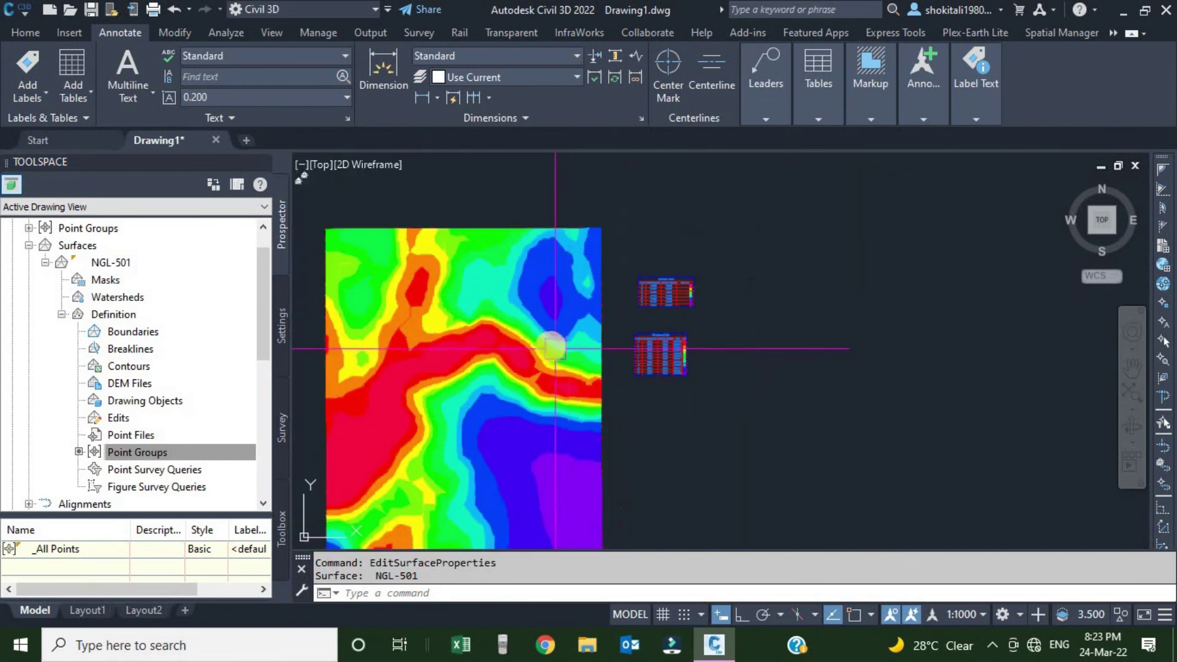
{"action": "scroll", "coordinate": [660, 356], "scroll_direction": "up", "scroll_amount": 6}
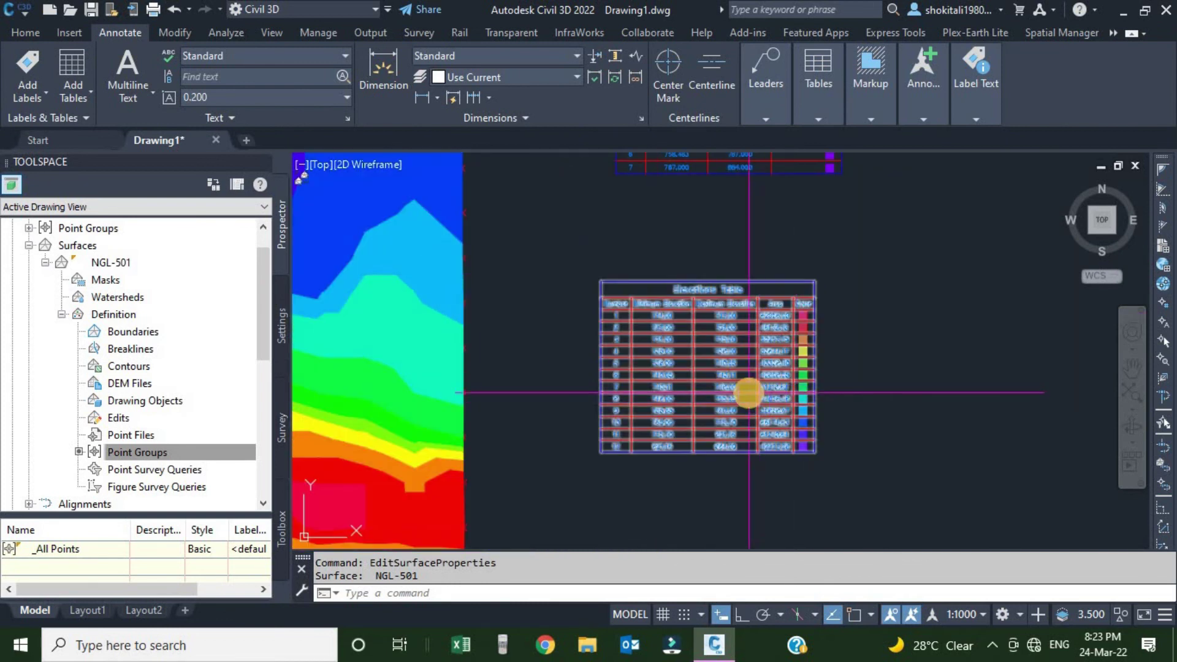
{"action": "scroll", "coordinate": [749, 393], "scroll_direction": "down", "scroll_amount": 3}
{"action": "scroll", "coordinate": [729, 392], "scroll_direction": "up", "scroll_amount": 4}
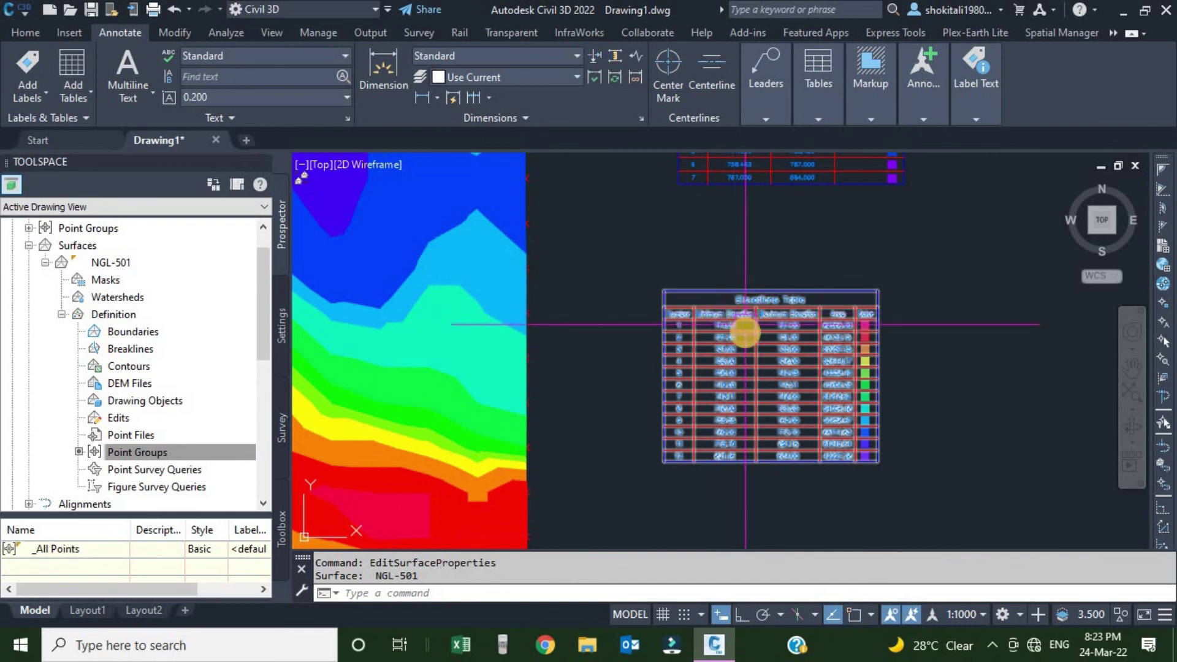
{"action": "scroll", "coordinate": [746, 331], "scroll_direction": "down", "scroll_amount": 3}
{"action": "scroll", "coordinate": [745, 332], "scroll_direction": "down", "scroll_amount": 3}
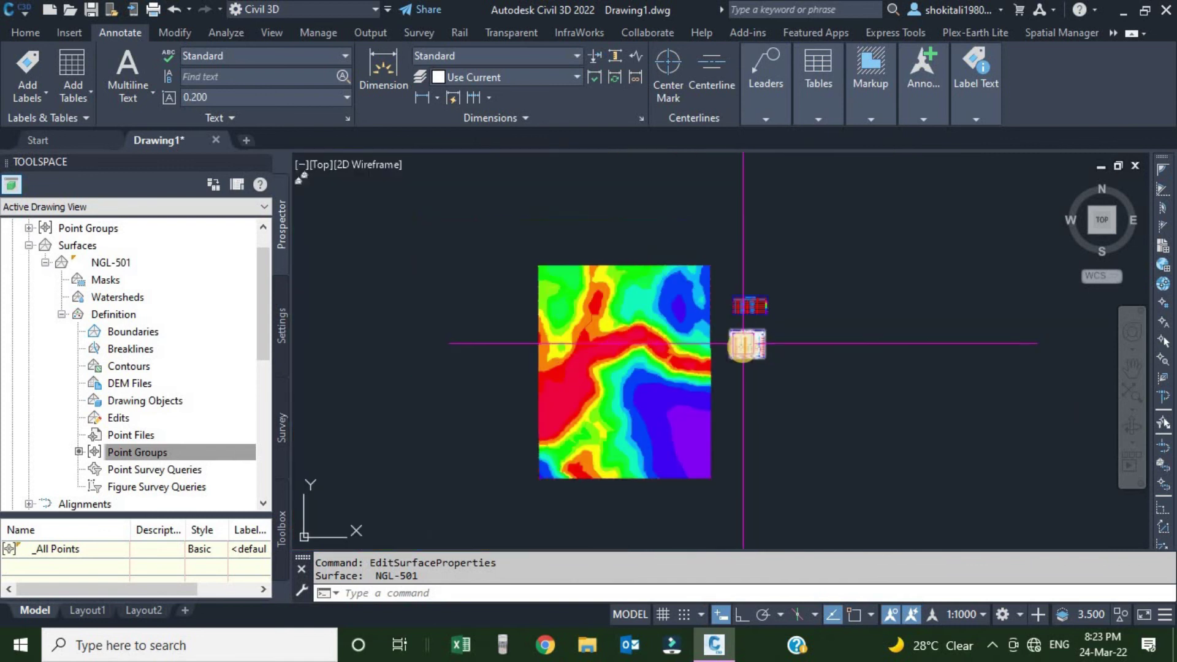
{"action": "scroll", "coordinate": [729, 385], "scroll_direction": "up", "scroll_amount": 3}
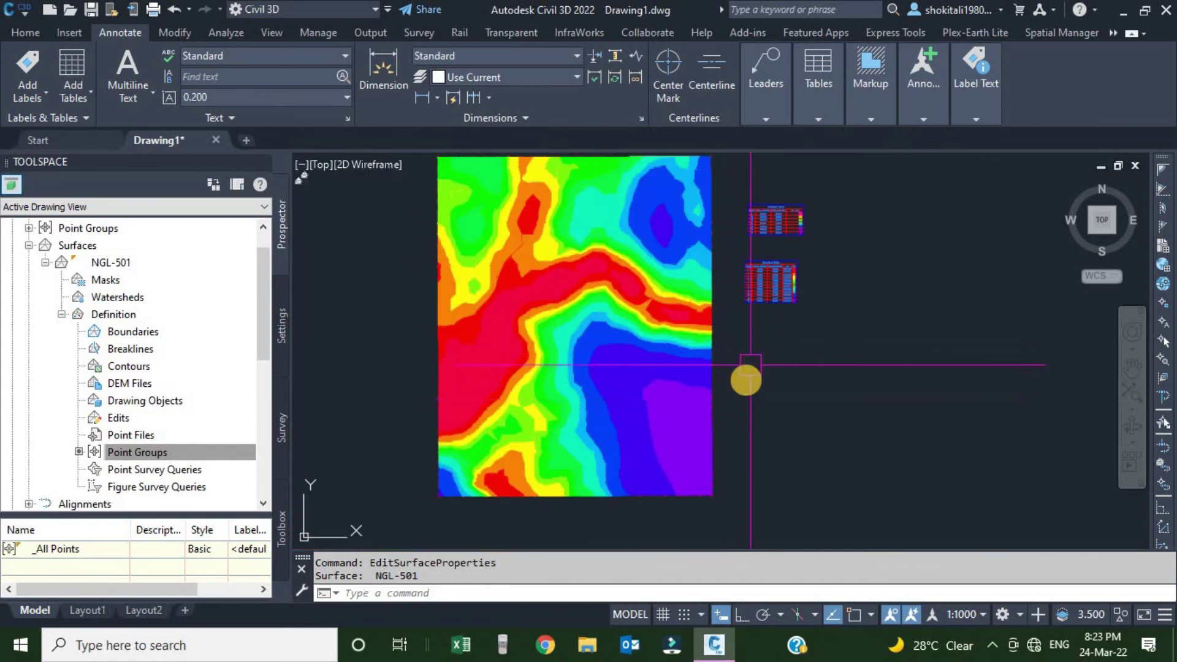